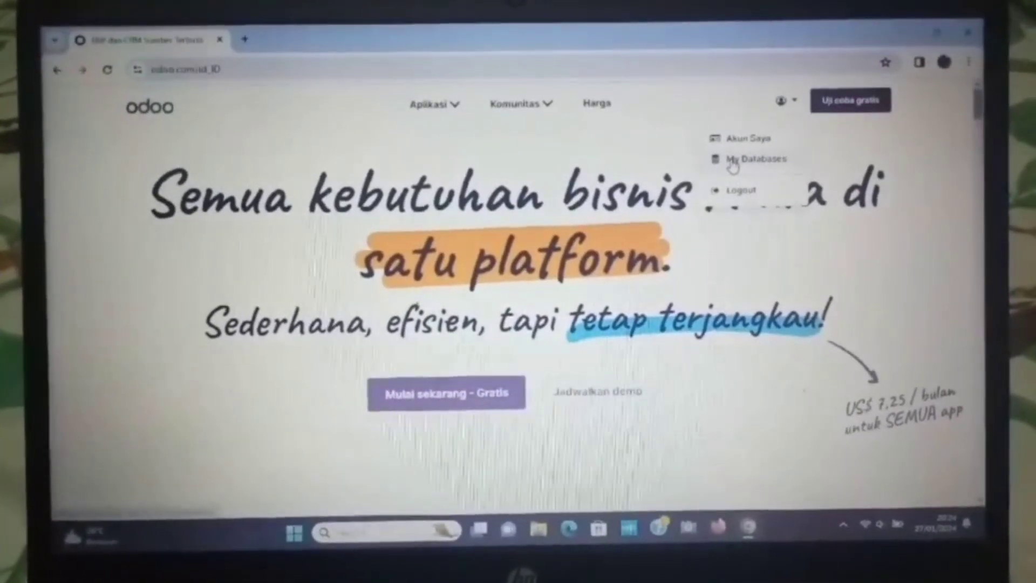
# Step: Start a new database from My Databases with the Sales, Inventaris and Purchase apps, and continue to the registration form
pyautogui.click(733, 162)
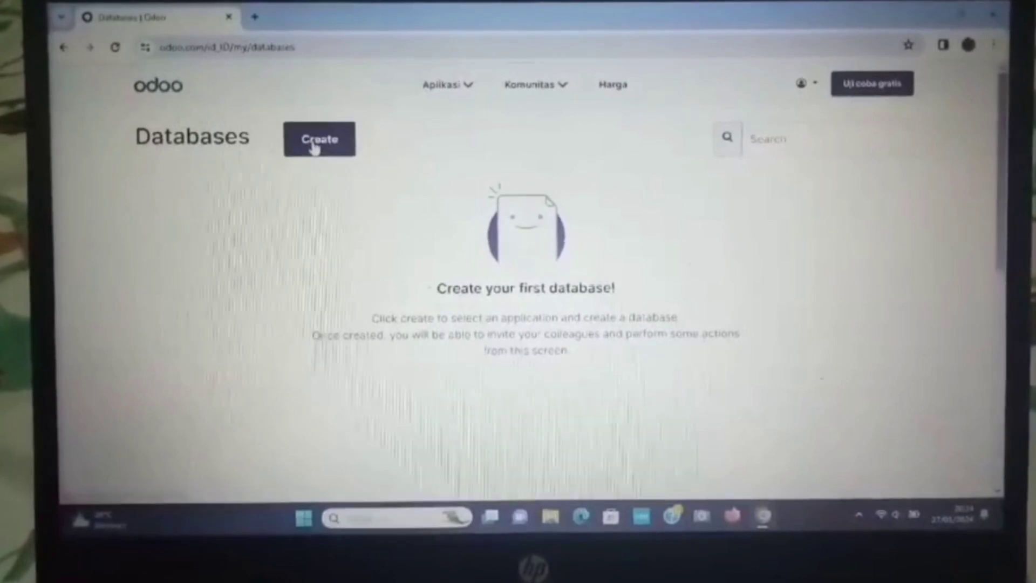
pyautogui.click(314, 143)
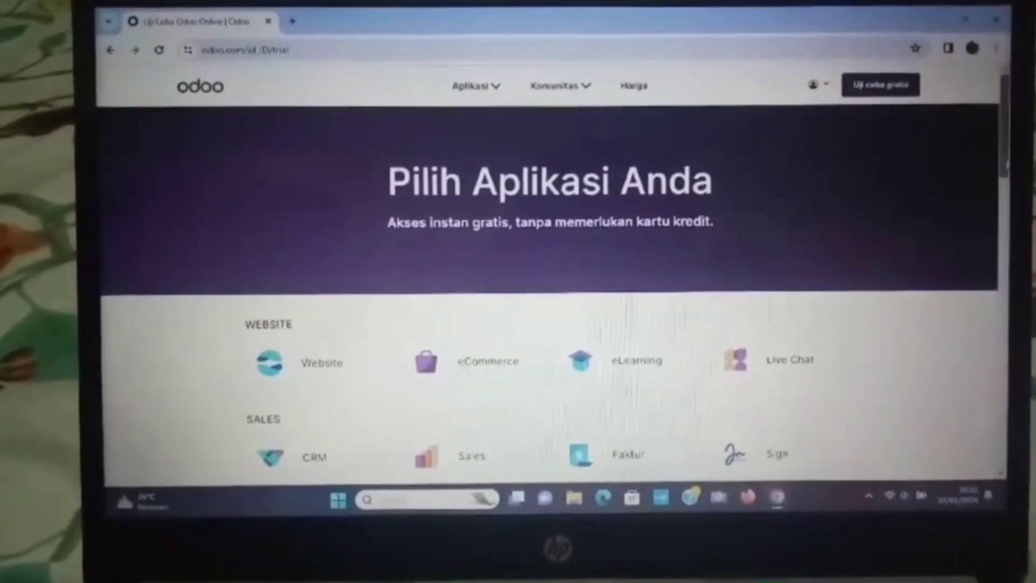
pyautogui.scroll(-4, 540, 270)
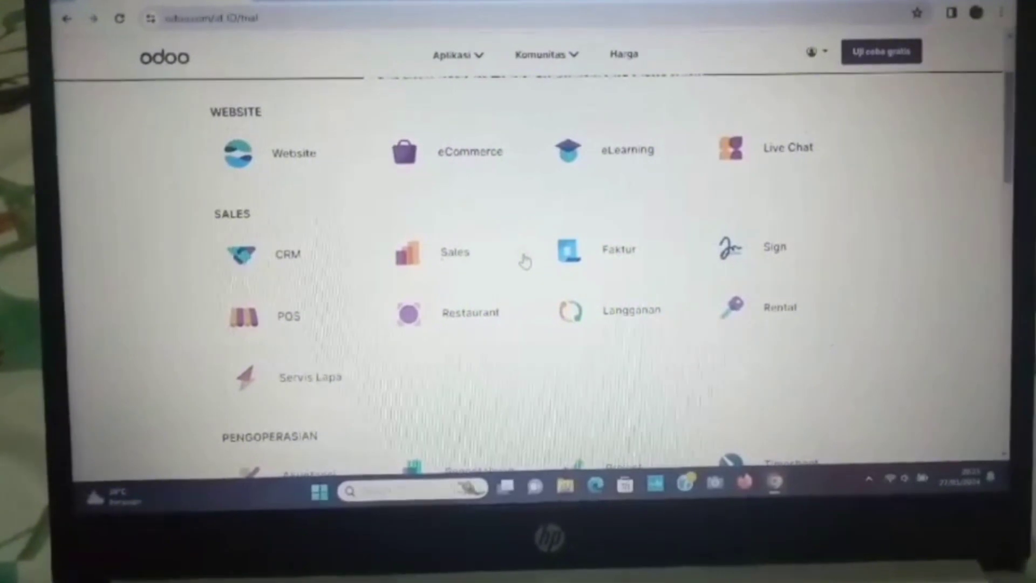
pyautogui.click(525, 261)
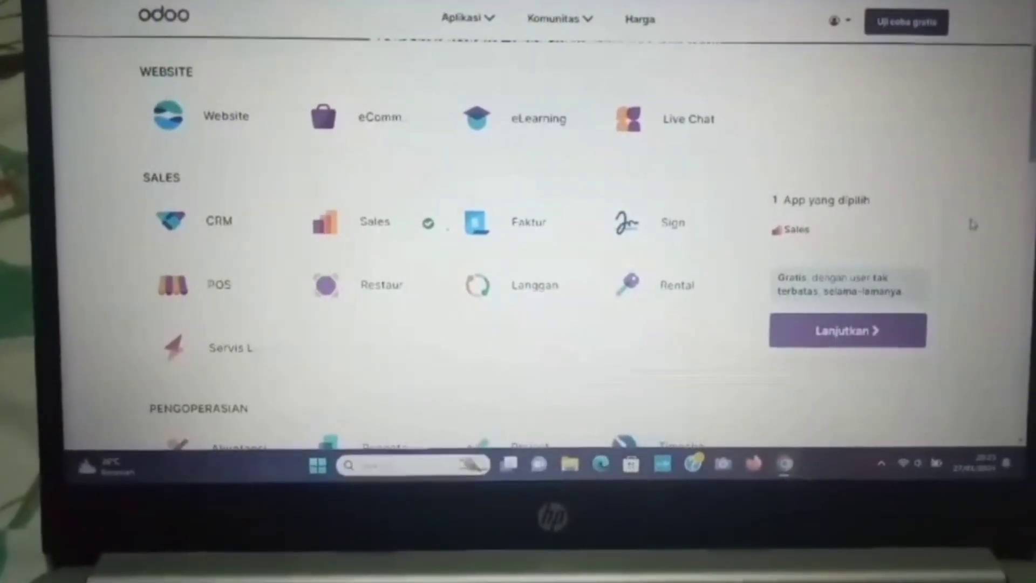
pyautogui.scroll(-2, 973, 224)
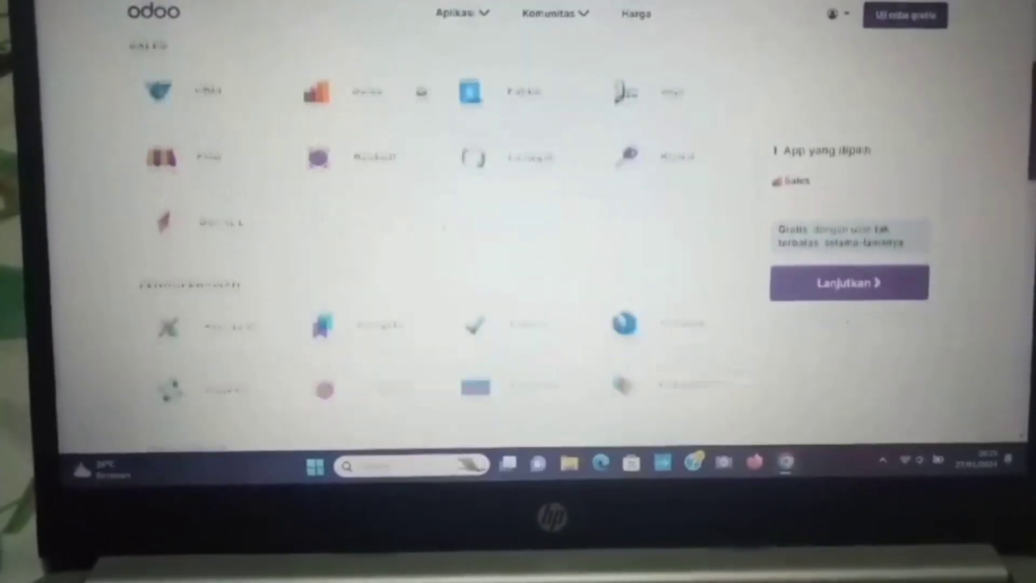
pyautogui.scroll(-3, 485, 243)
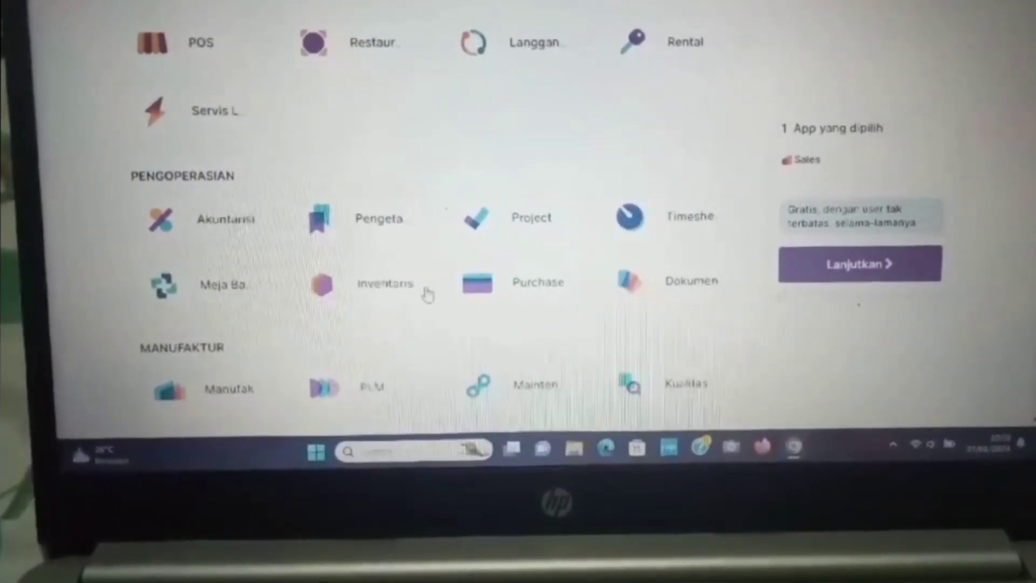
pyautogui.click(426, 294)
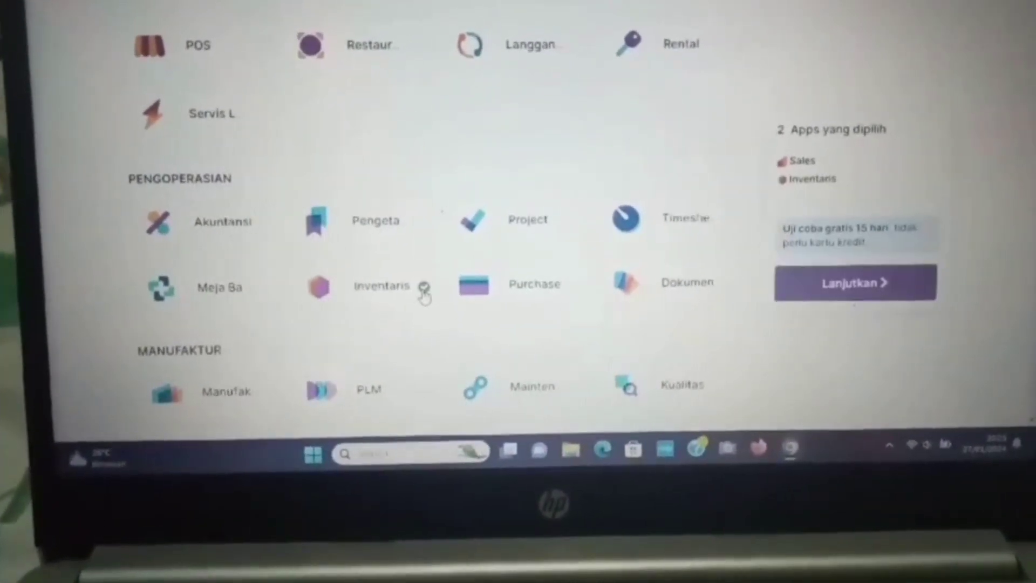
pyautogui.click(594, 296)
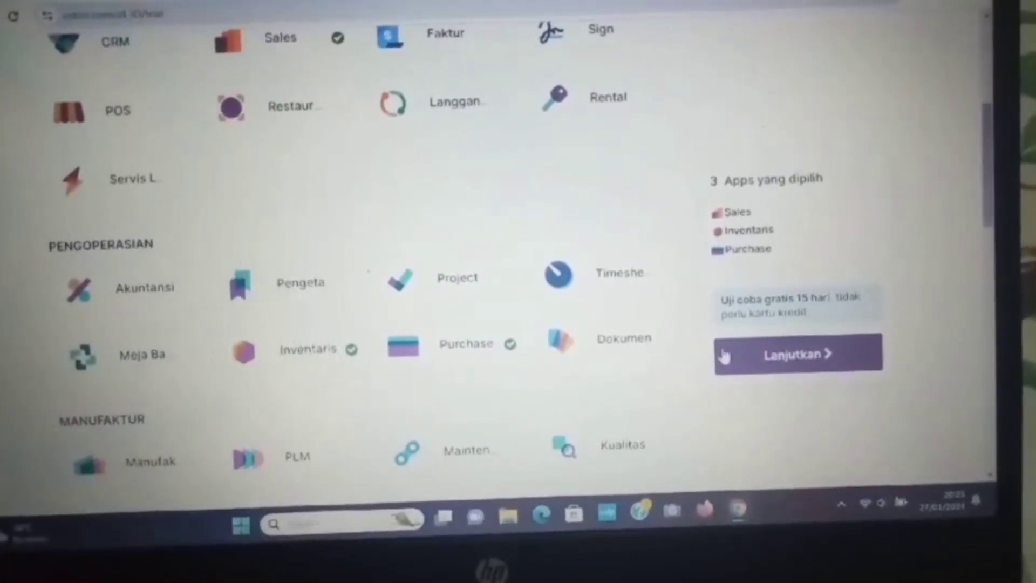
pyautogui.click(725, 355)
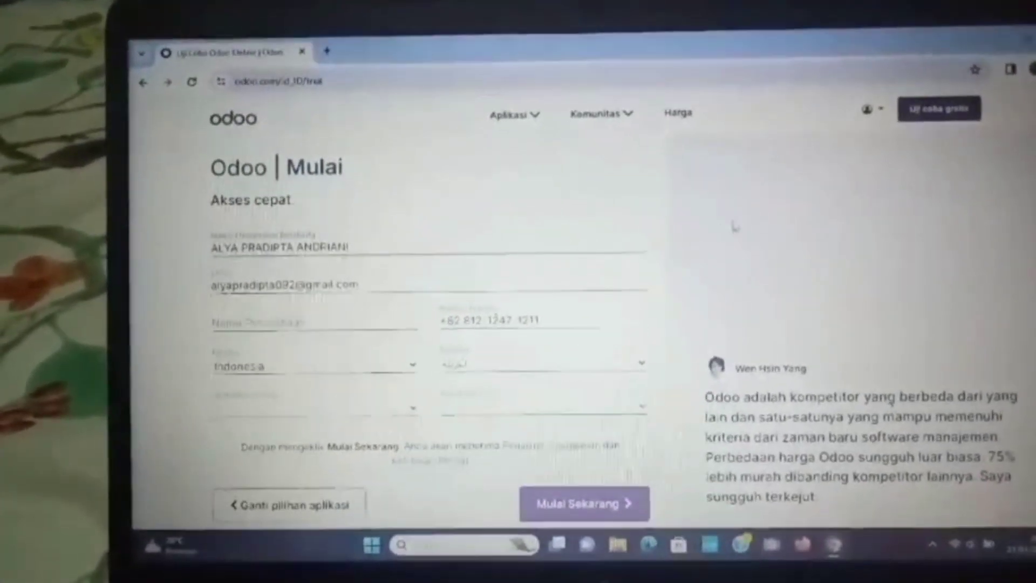
# Step: Enter CV INDOFURNITUR as the company name in the registration form
pyautogui.click(402, 314)
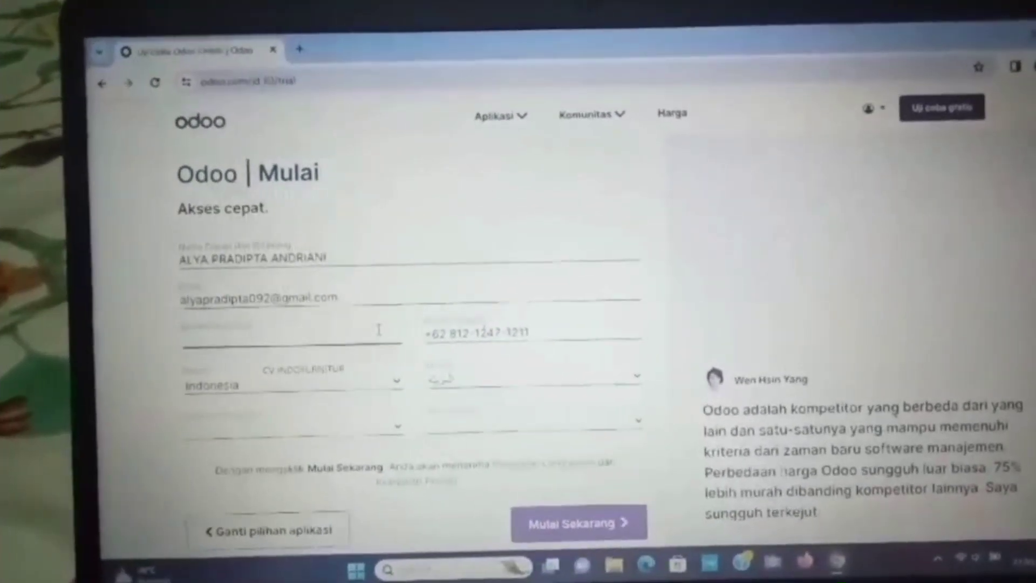
pyautogui.write('CV')
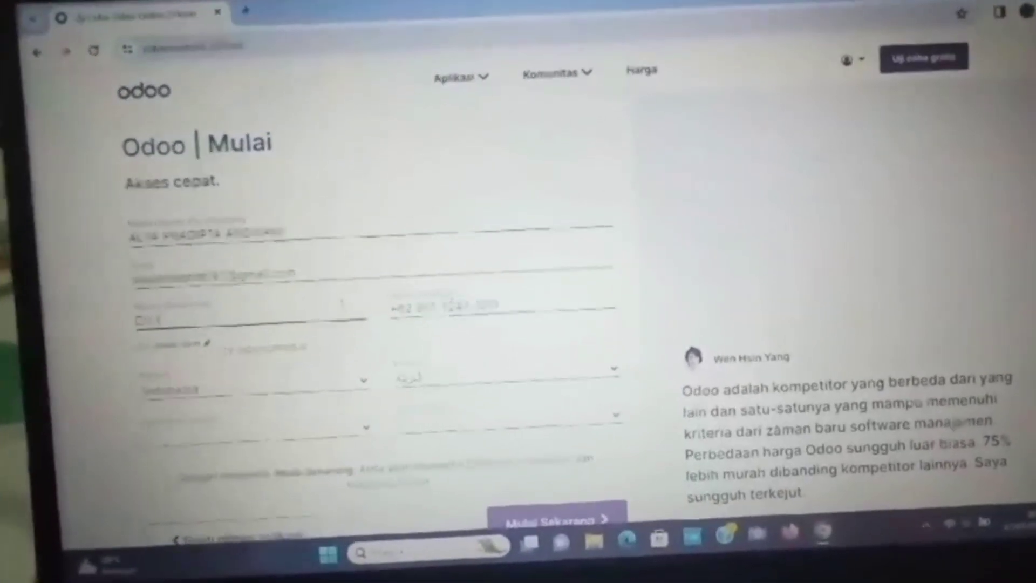
pyautogui.write(' IN')
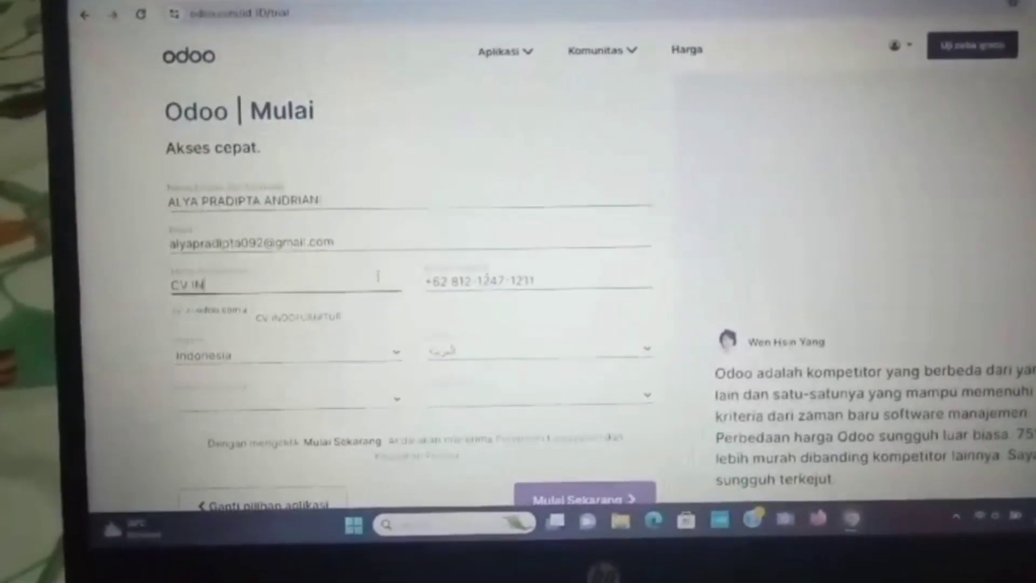
pyautogui.write('DOF')
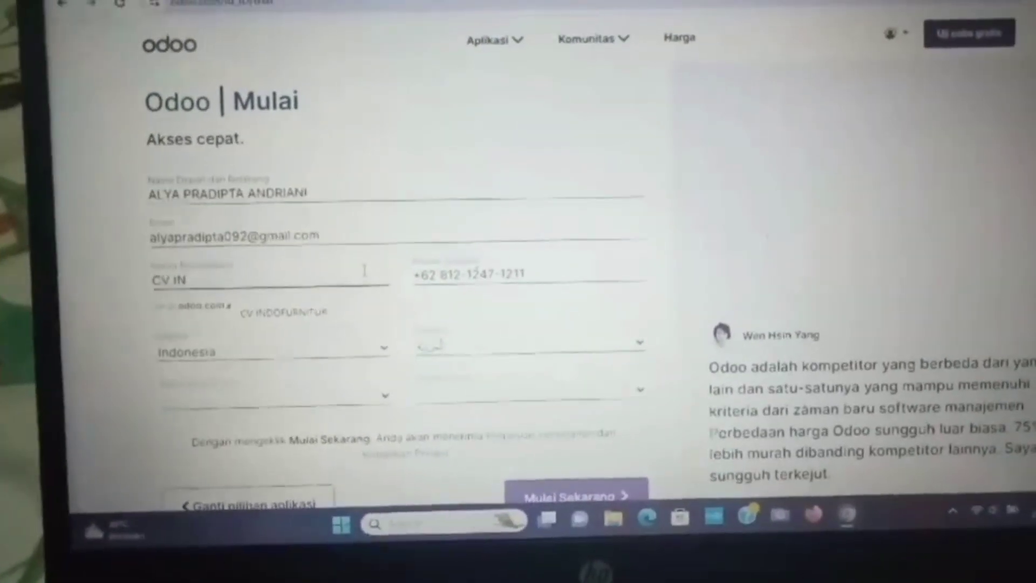
pyautogui.write('OFURNITUR')
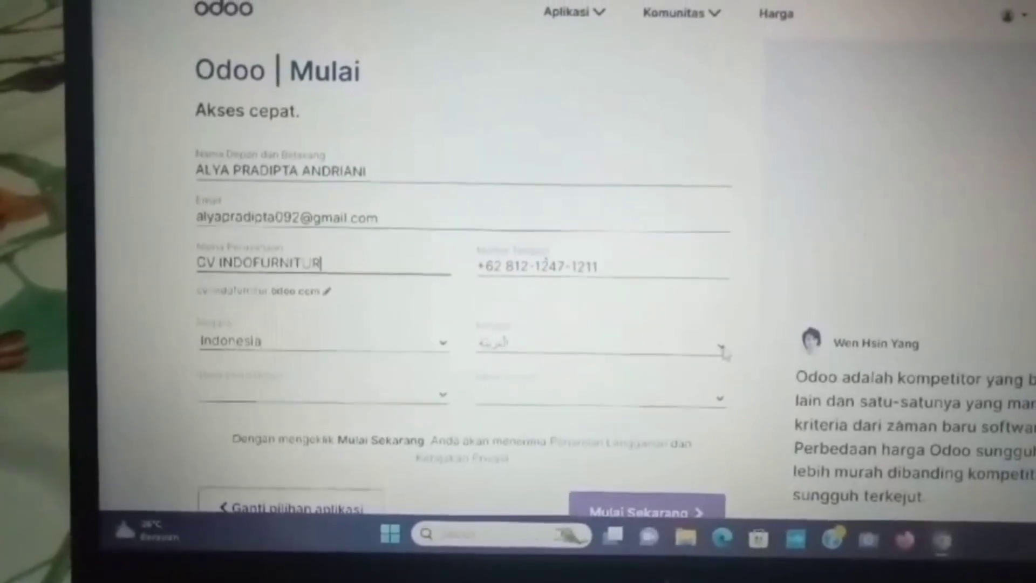
# Step: Set the language to English, company size to < 5 karyawan and main interest to Saya adalah murid, and submit the registration
pyautogui.click(723, 348)
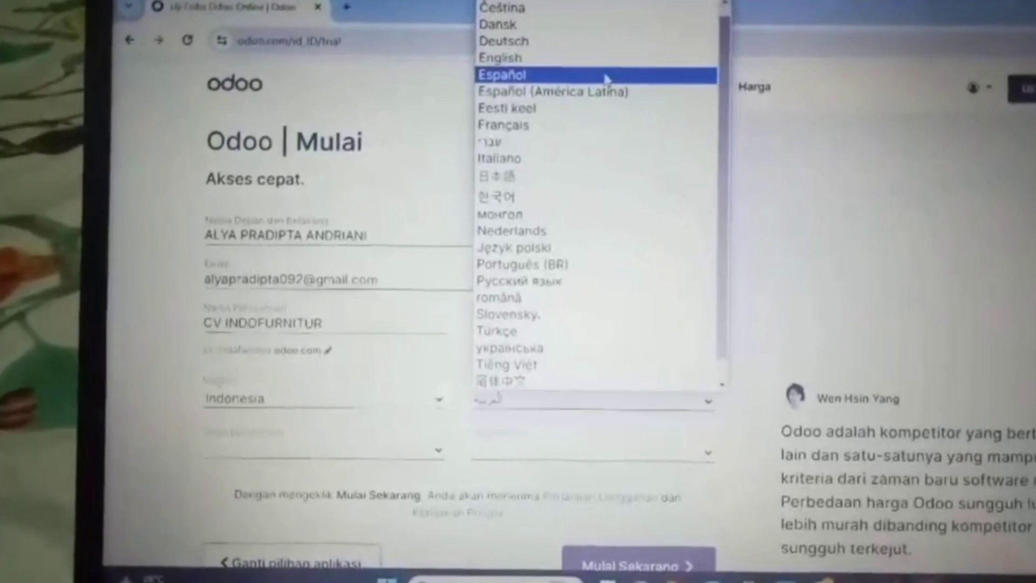
pyautogui.click(608, 58)
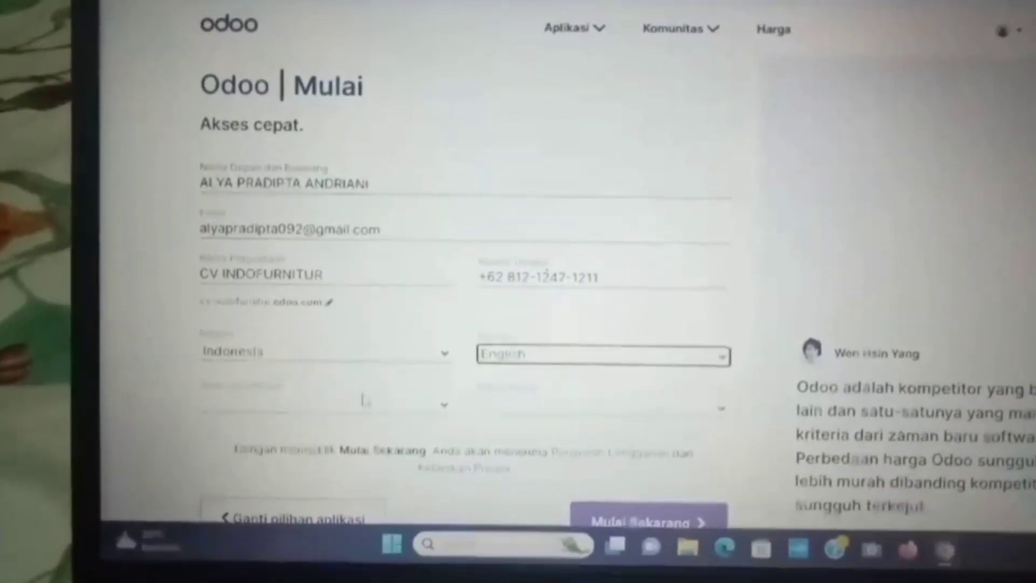
pyautogui.click(414, 405)
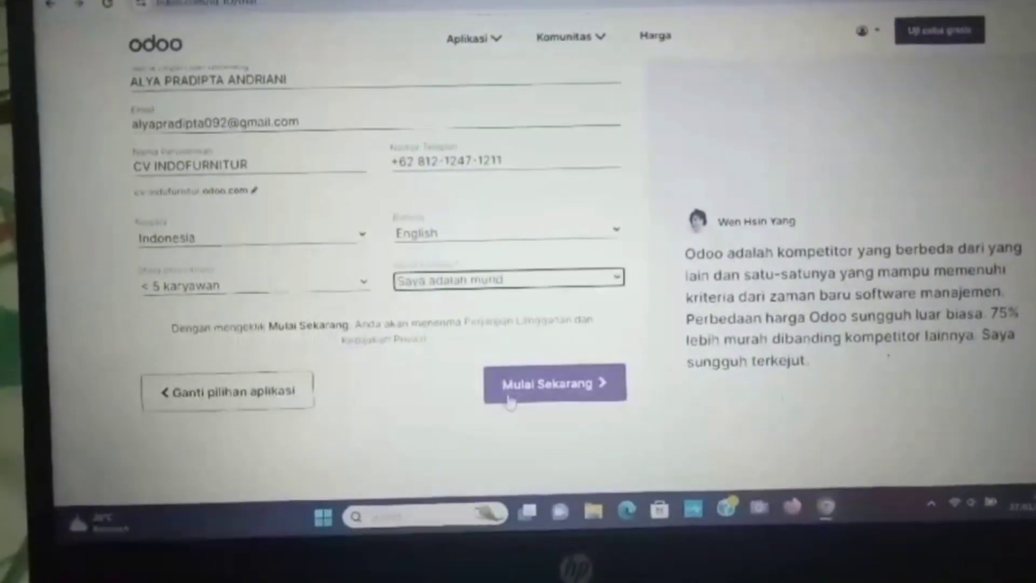
pyautogui.click(510, 397)
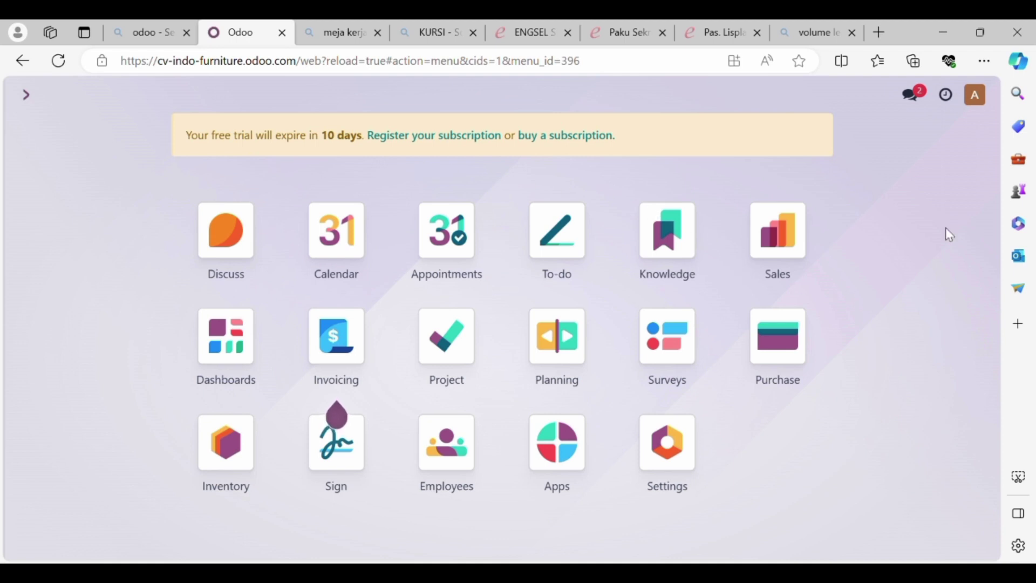
# Step: Open the CV AMMAR UTAMA purchase order in Purchase and compare its vendor, product and unit price with the product's e-catalogue page
pyautogui.click(792, 335)
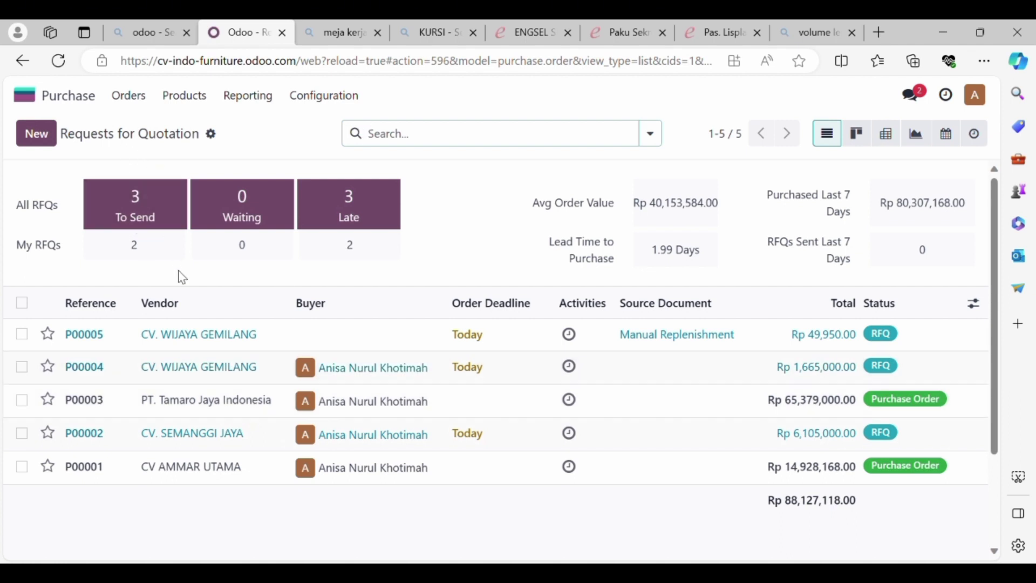
pyautogui.click(219, 470)
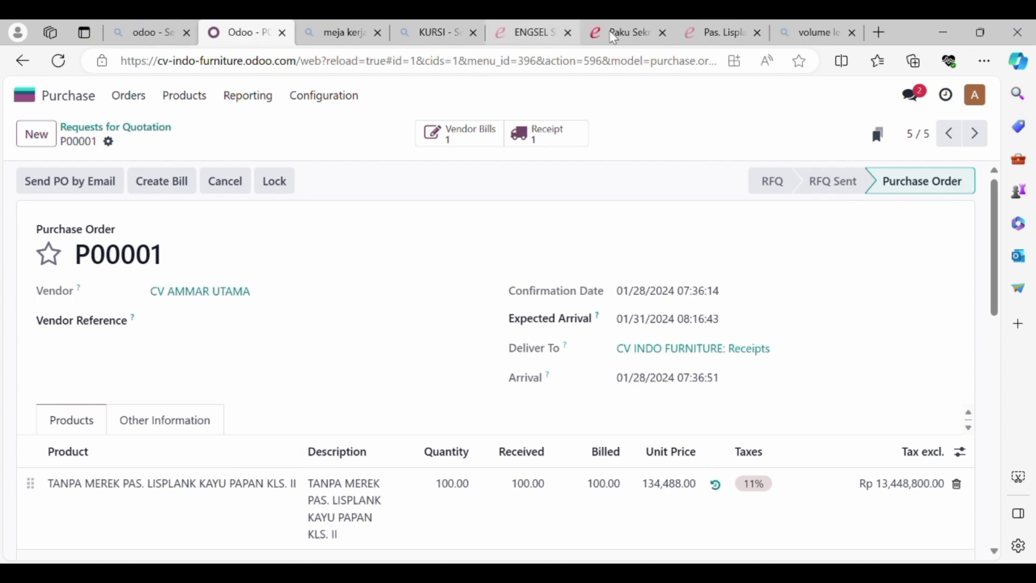
pyautogui.click(734, 33)
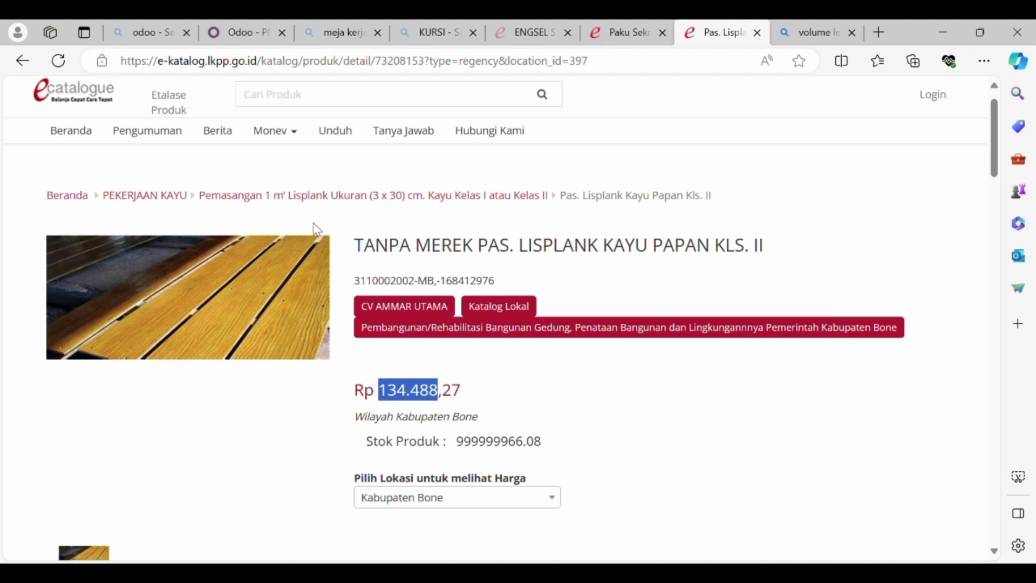
pyautogui.click(239, 33)
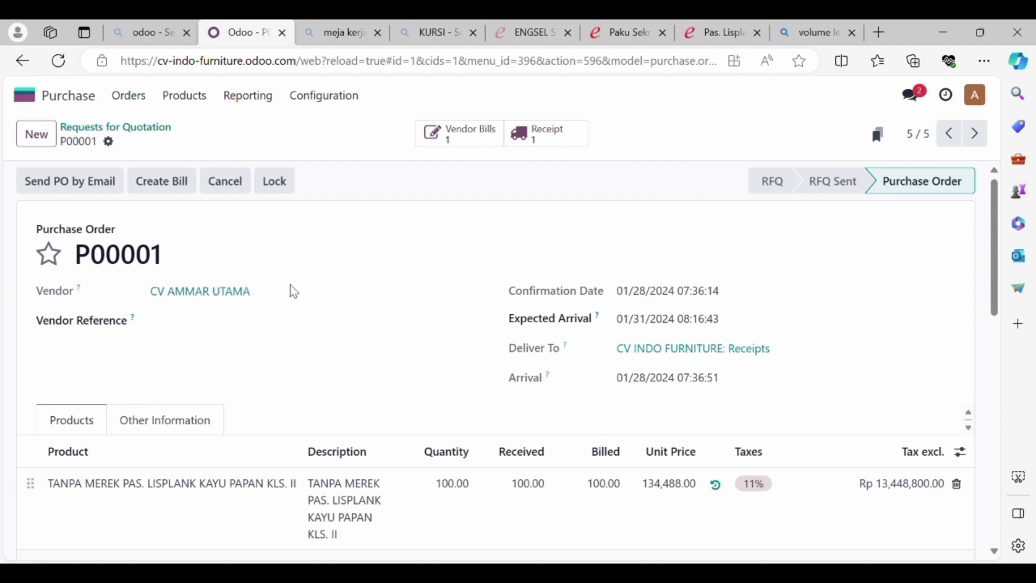
pyautogui.scroll(-1, 231, 451)
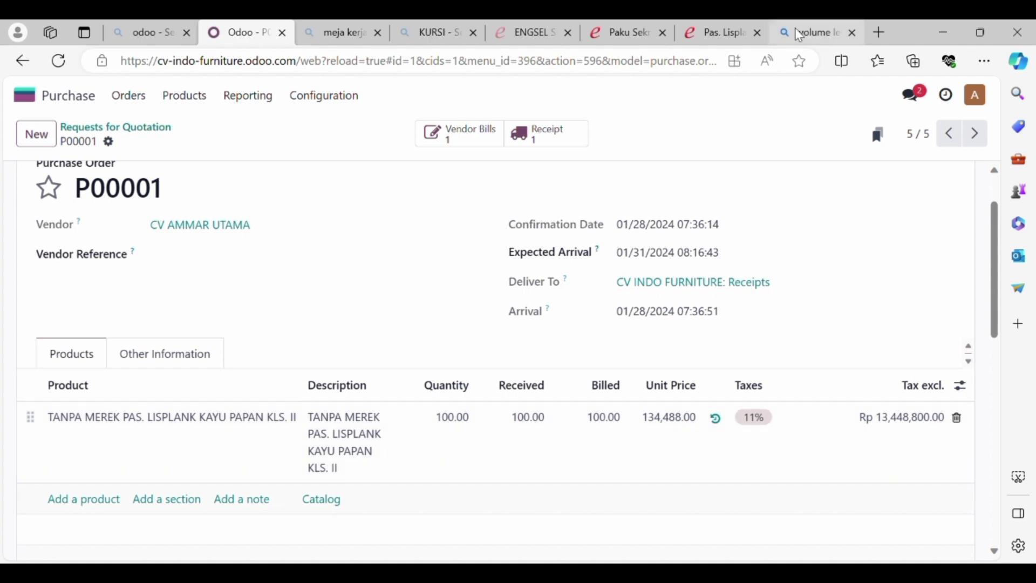
pyautogui.click(714, 29)
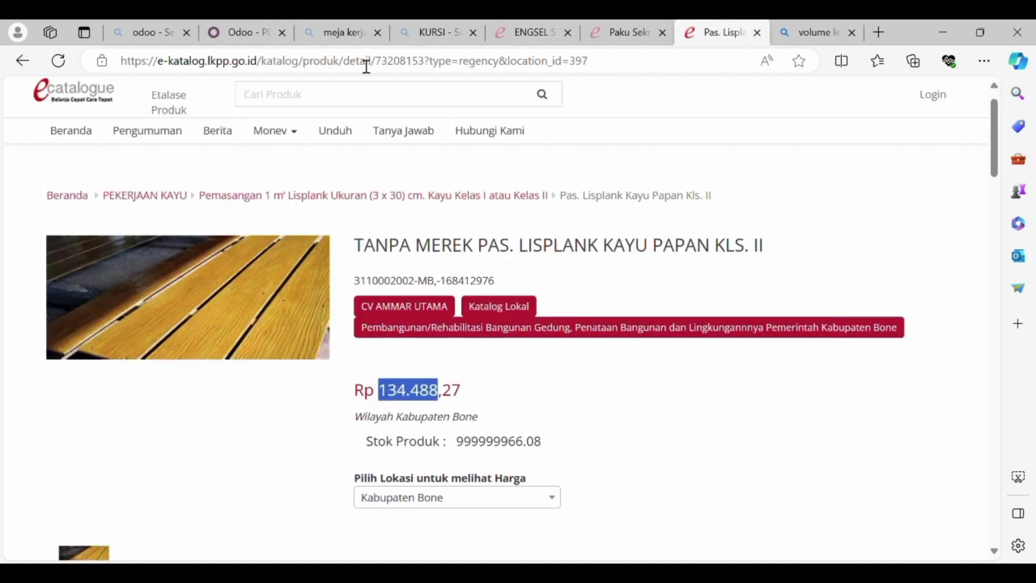
pyautogui.click(226, 31)
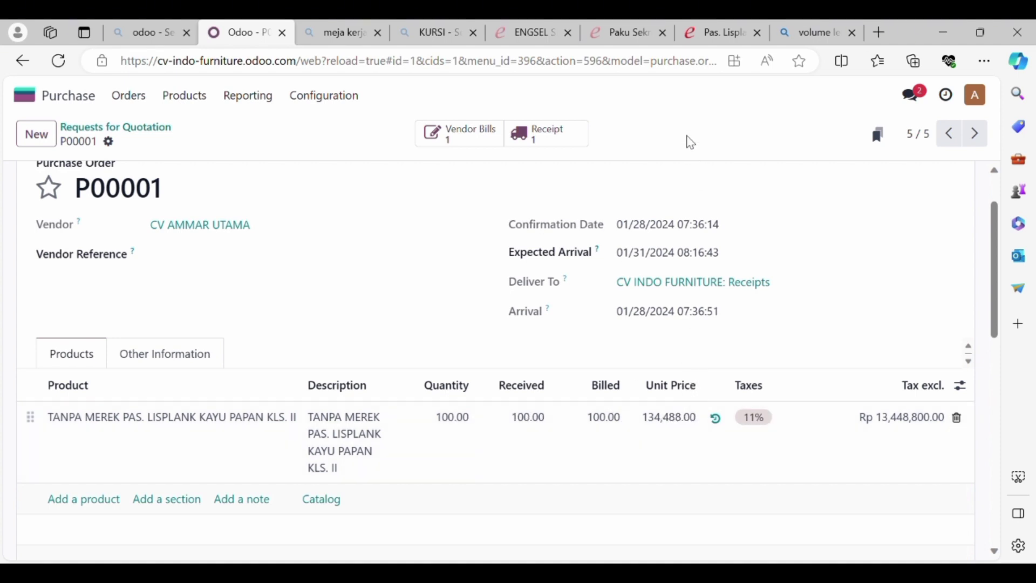
pyautogui.click(709, 32)
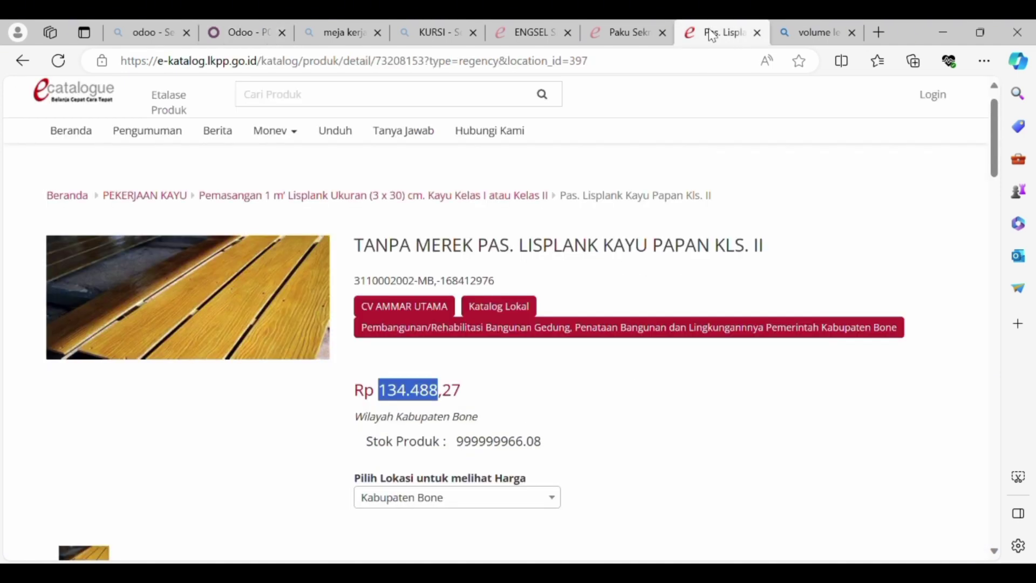
pyautogui.click(463, 400)
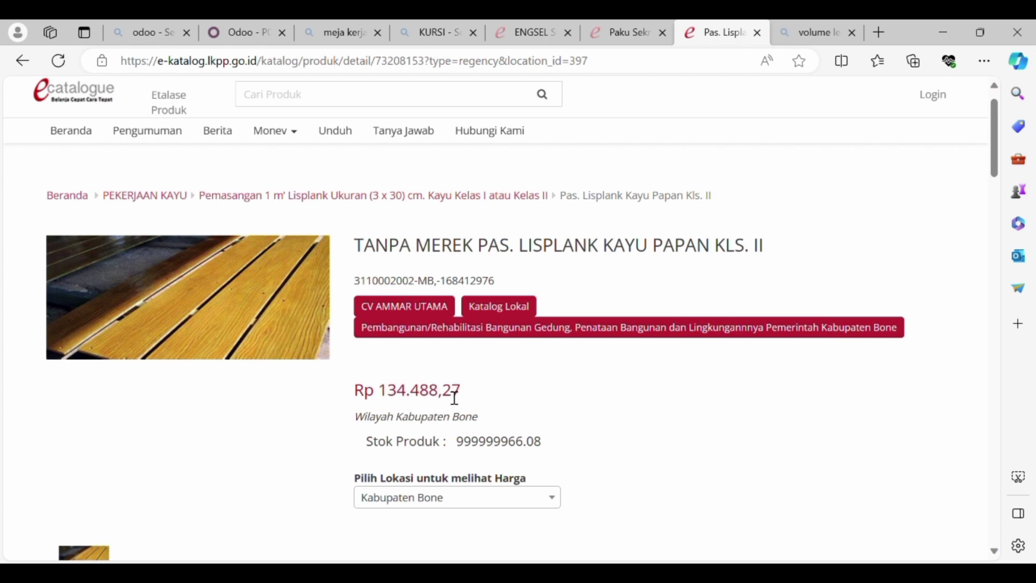
pyautogui.click(238, 31)
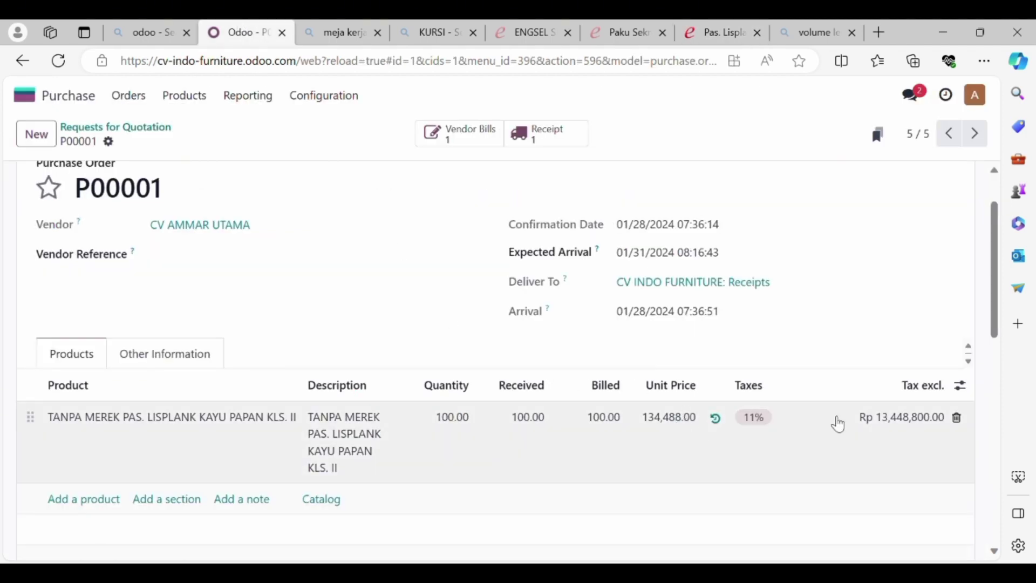
# Step: Examine the purchase order's line taxes and total amounts, and return to the requests for quotation list
pyautogui.scroll(-1, 885, 441)
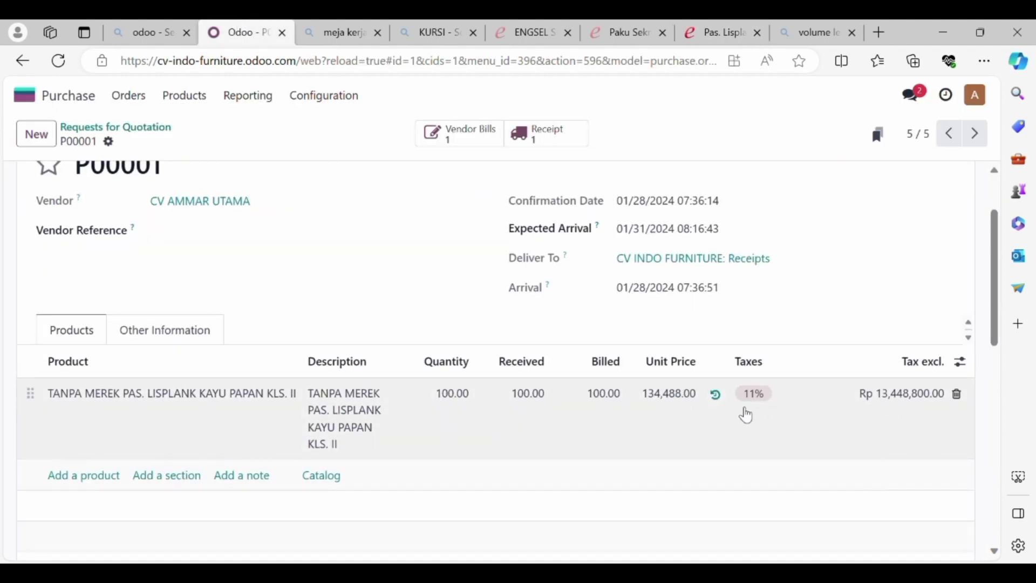
pyautogui.scroll(-3, 860, 425)
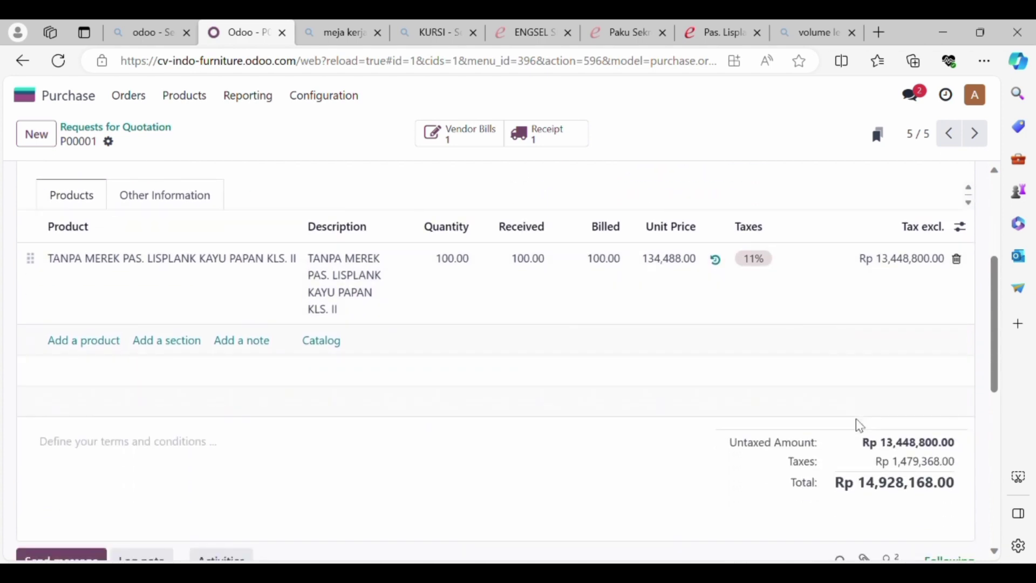
pyautogui.scroll(4, 863, 426)
pyautogui.scroll(1, 864, 427)
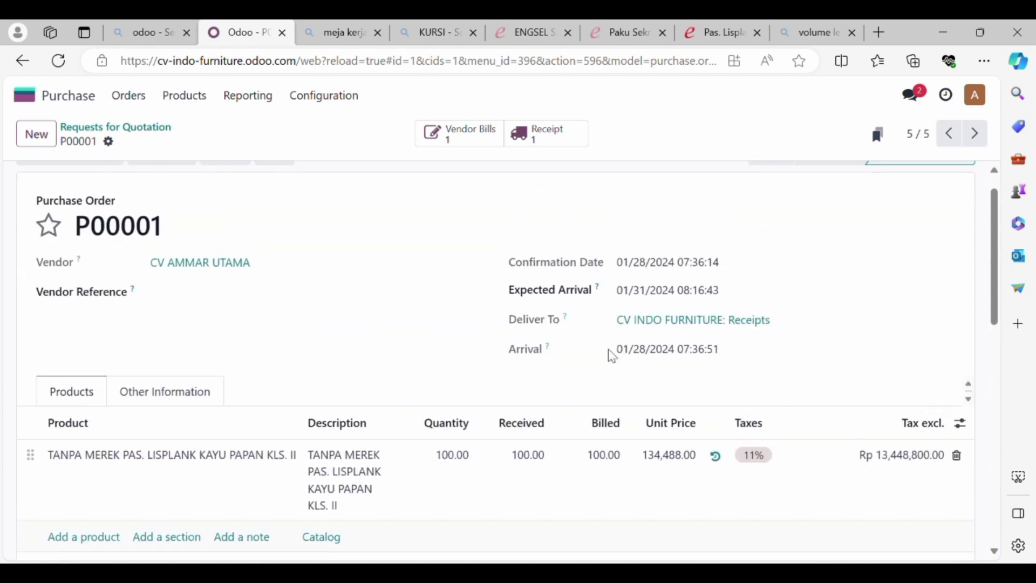
pyautogui.click(136, 134)
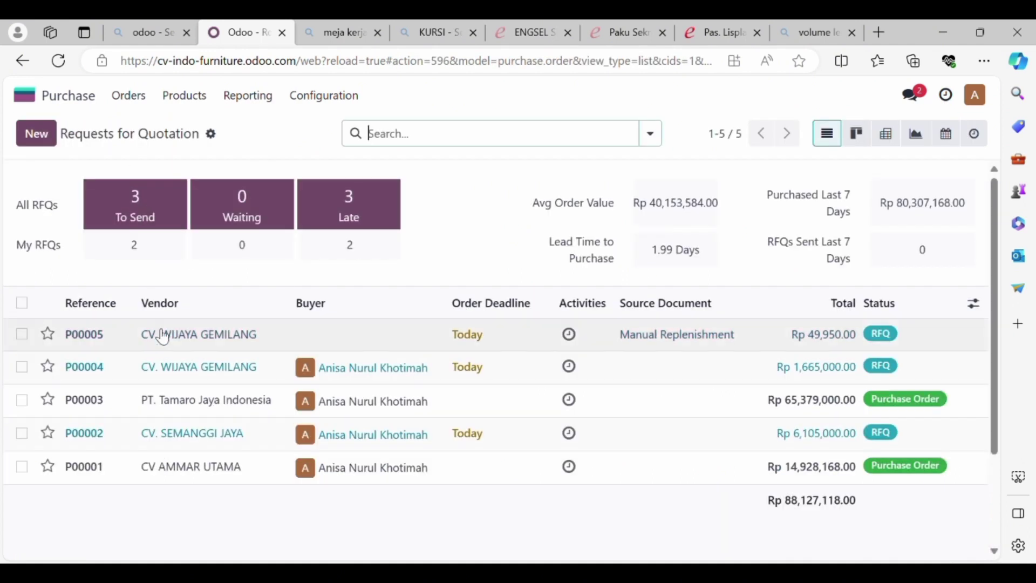
# Step: Reopen the CV AMMAR UTAMA purchase order to check its details and go back to the list
pyautogui.click(167, 467)
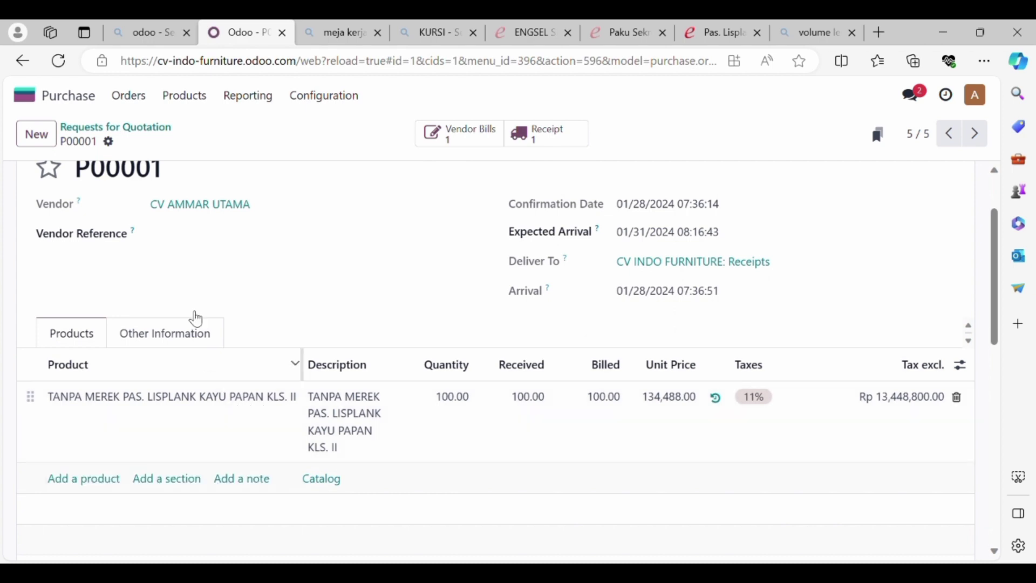
pyautogui.scroll(2, 186, 296)
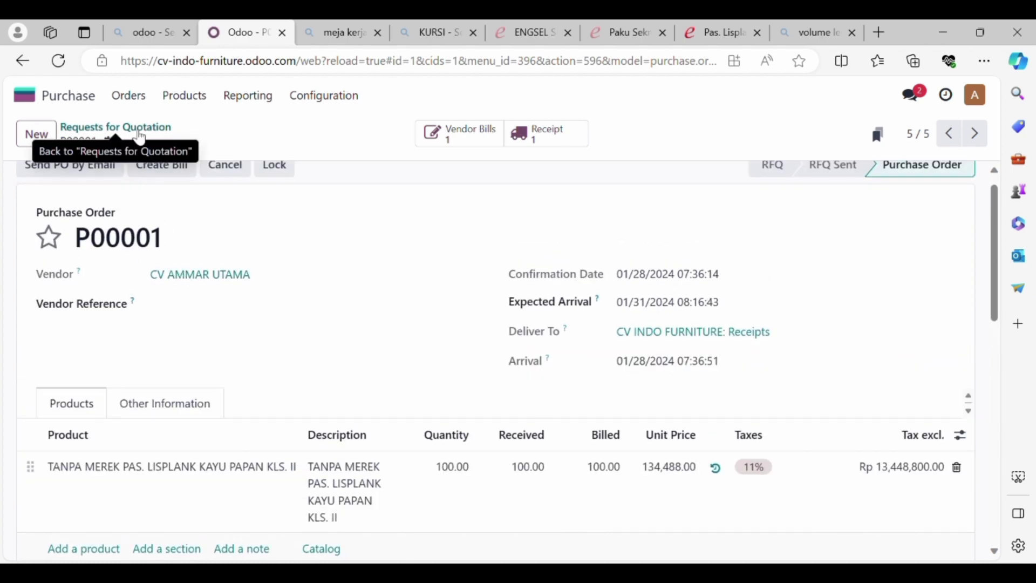
pyautogui.click(140, 138)
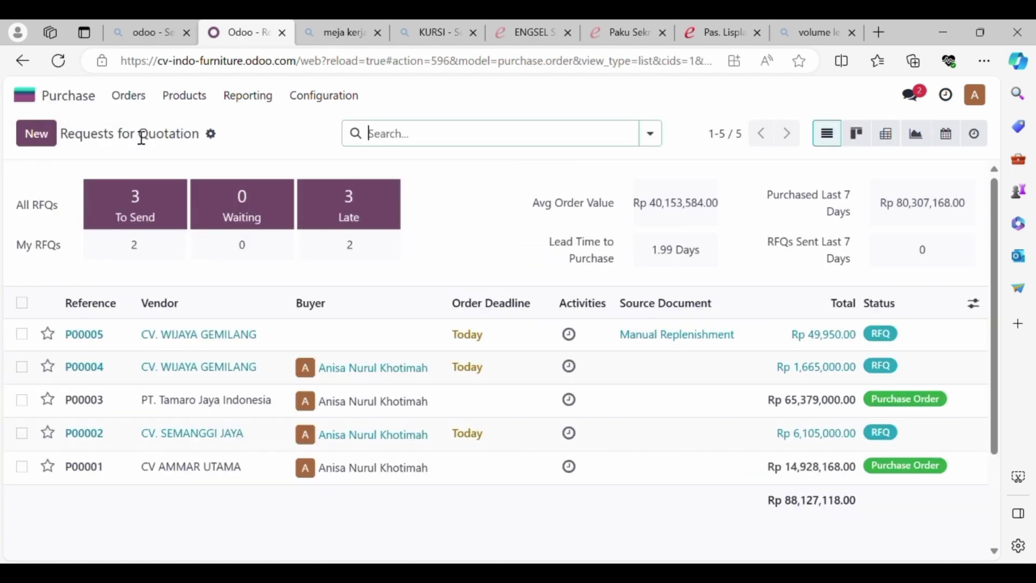
# Step: Open the CV. SEMANGGI JAYA request for quotation, check its product line and return to the list
pyautogui.click(183, 432)
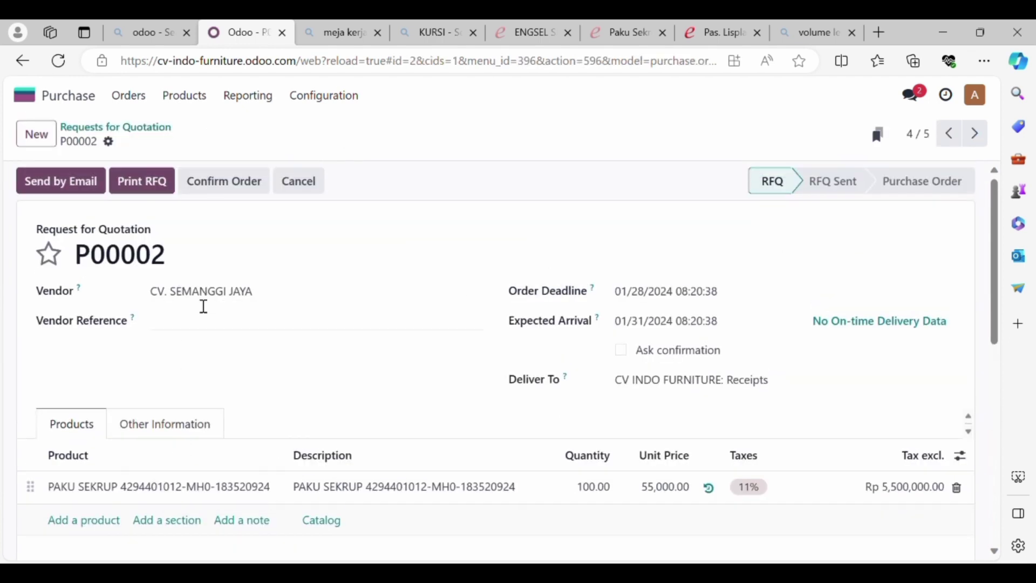
pyautogui.scroll(-2, 200, 304)
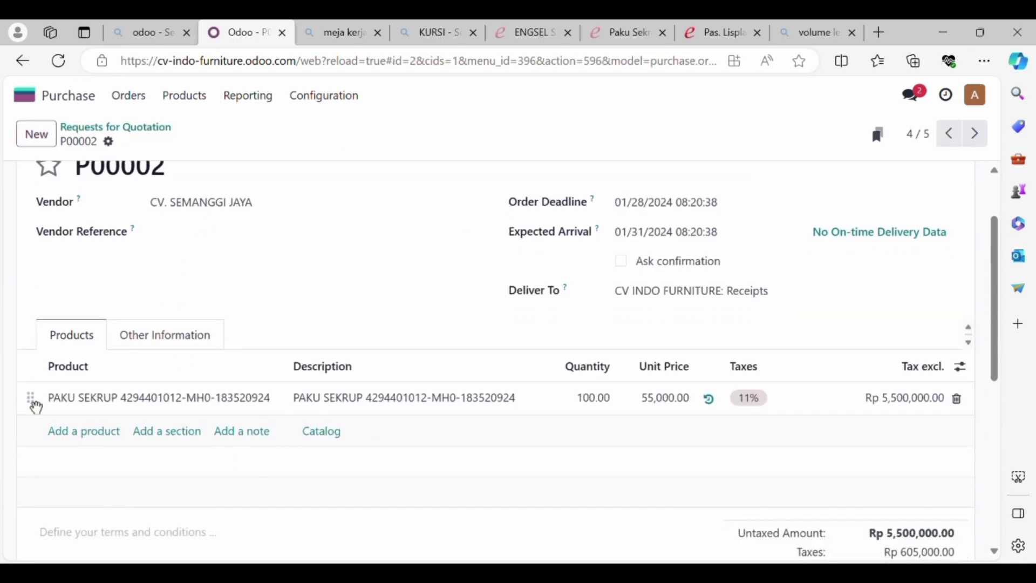
pyautogui.click(118, 130)
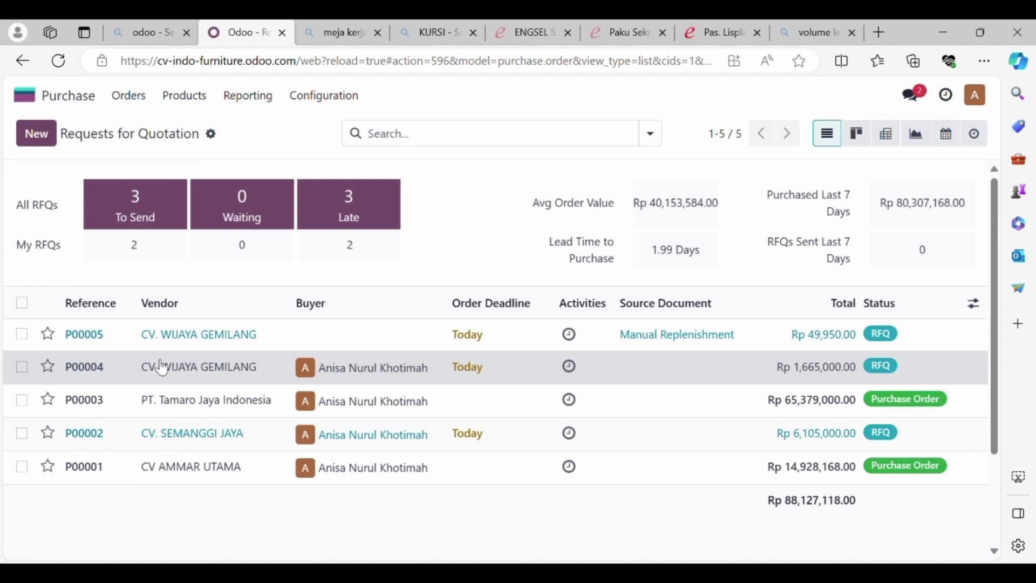
# Step: Open request for quotation P00004 from CV. WIJAYA GEMILANG, check its vendor and product line, and return to the list
pyautogui.click(154, 367)
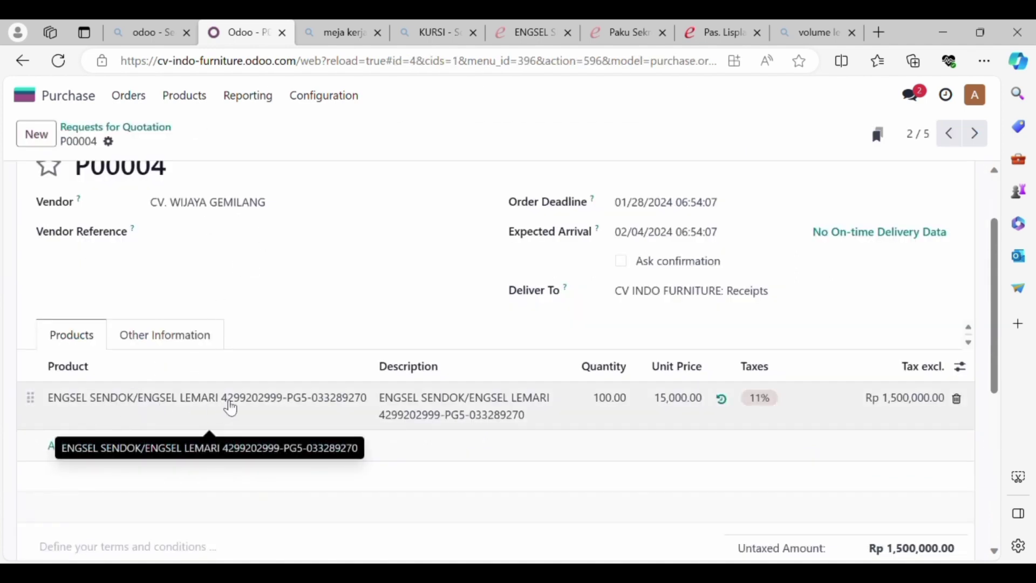
pyautogui.scroll(1, 269, 256)
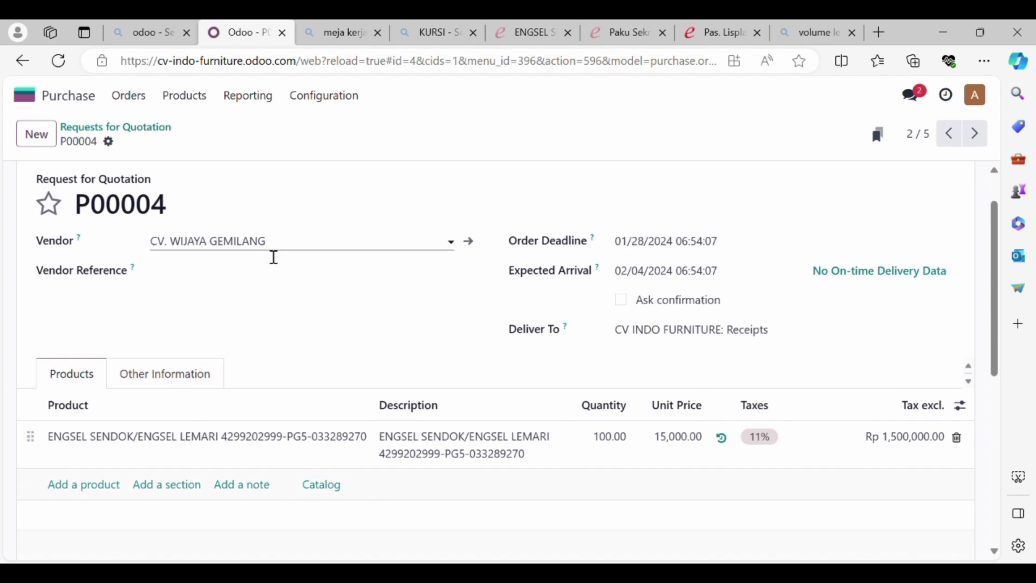
pyautogui.click(157, 137)
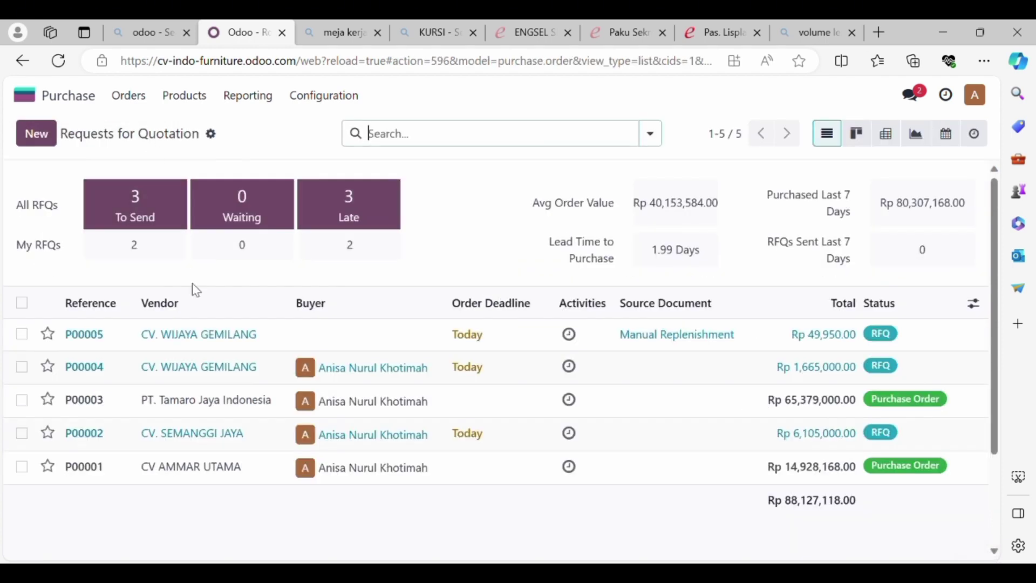
pyautogui.scroll(-1, 201, 299)
pyautogui.scroll(1, 197, 360)
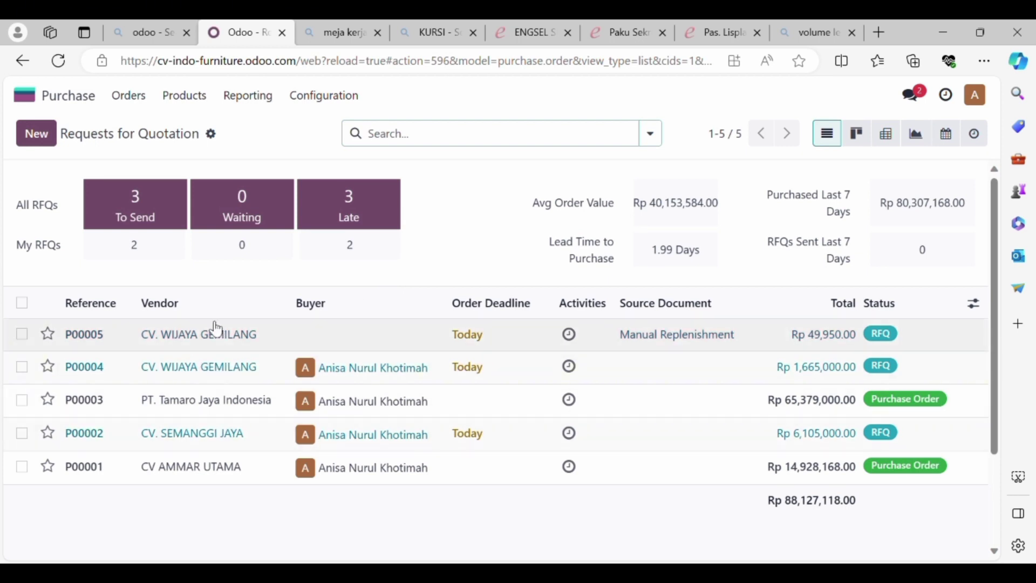
# Step: Switch to Inventory, show the configured warehouses and open the CV INDO FURNITURE warehouse to check its short name and resupply settings
pyautogui.click(48, 98)
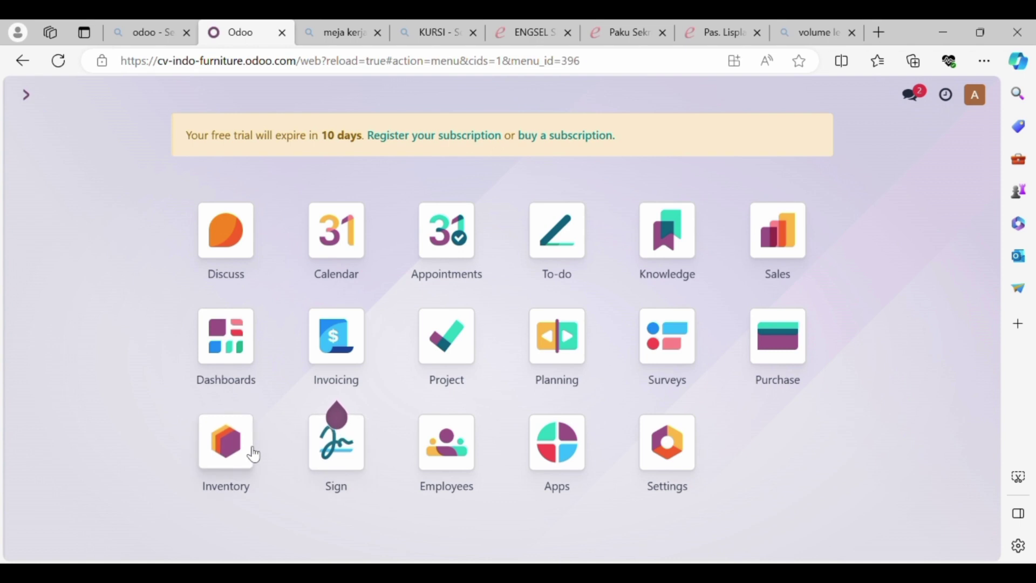
pyautogui.click(251, 453)
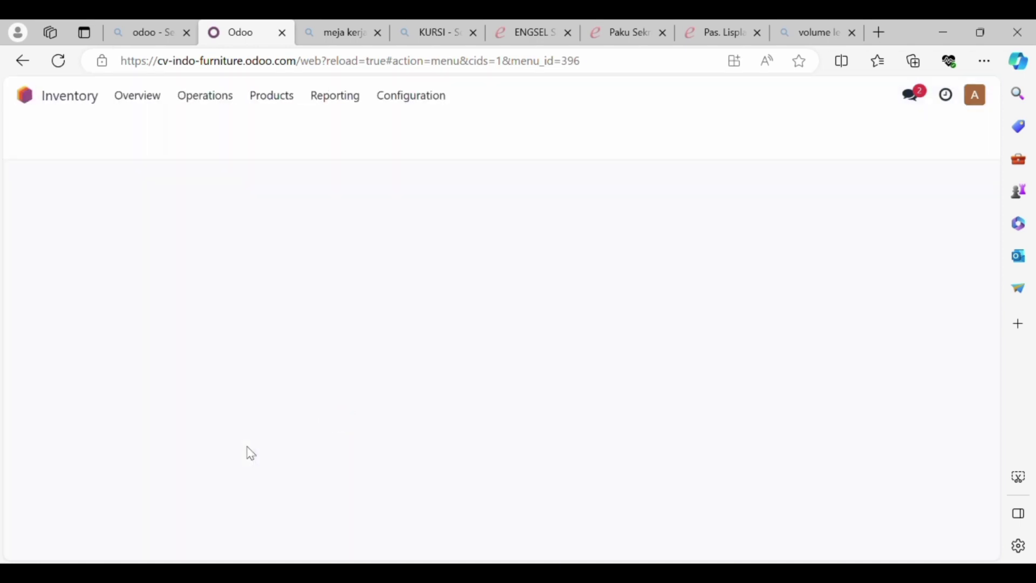
pyautogui.click(419, 101)
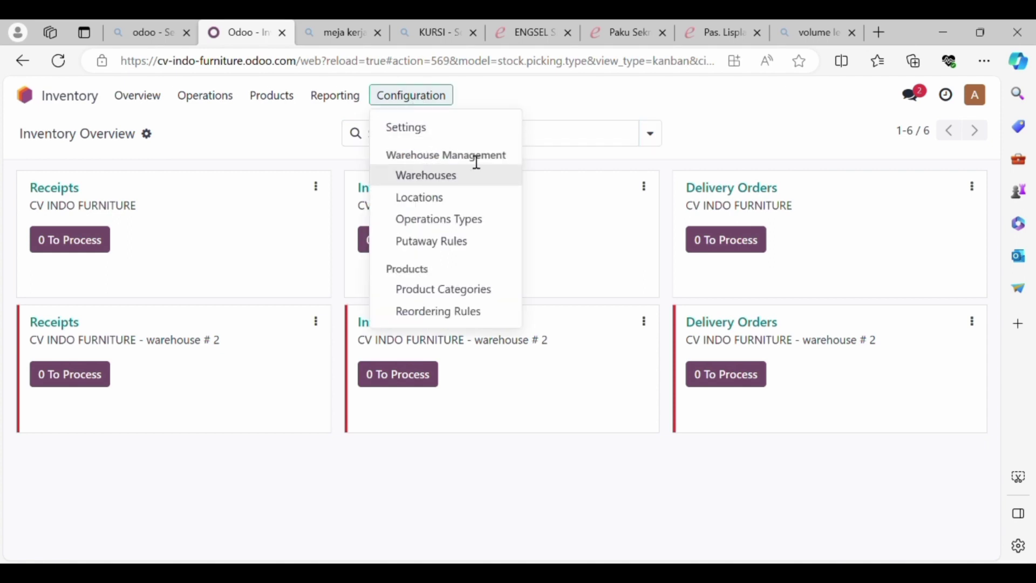
pyautogui.click(447, 181)
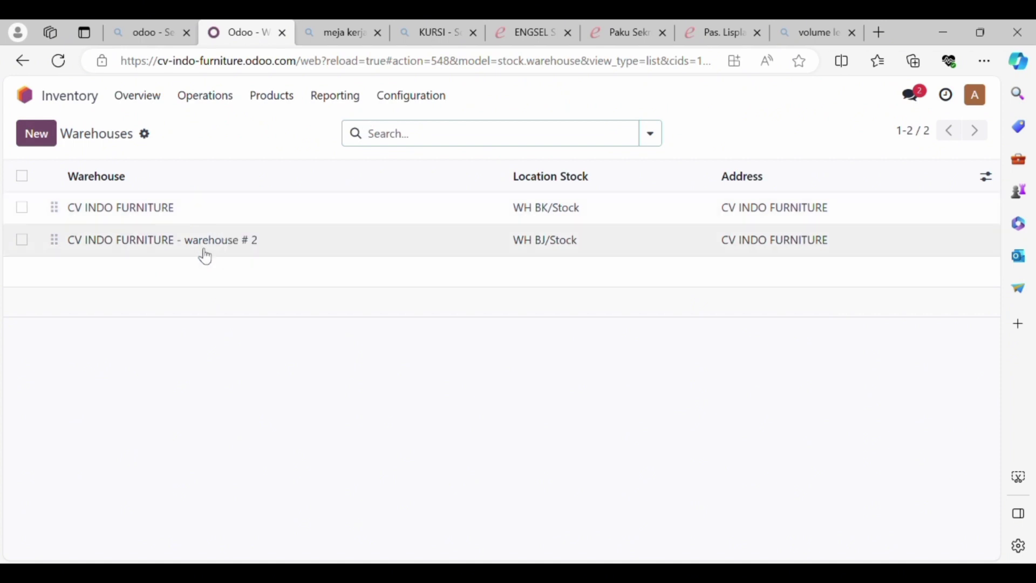
pyautogui.click(203, 221)
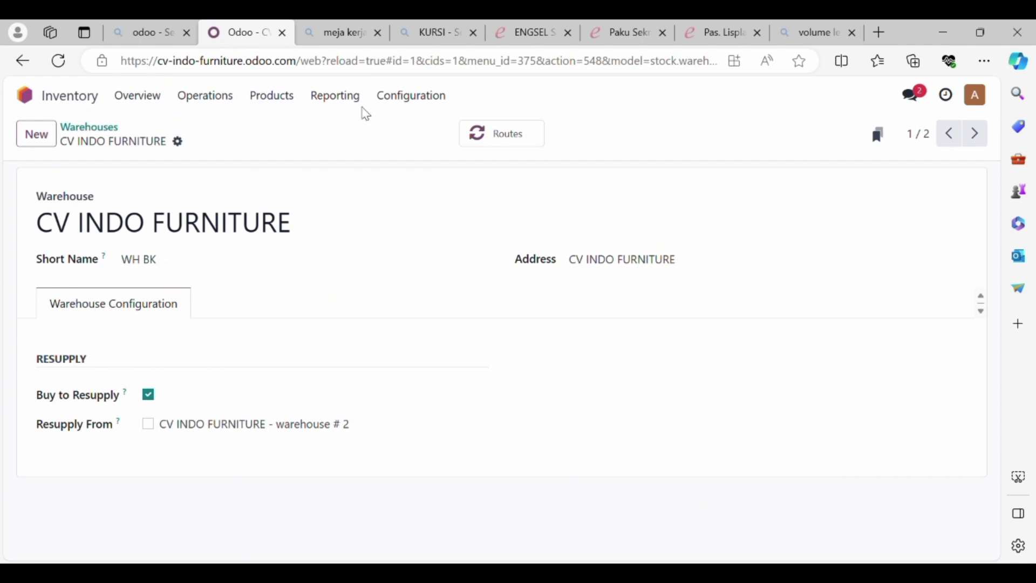
# Step: Open the CV INDO FURNITURE - warehouse # 2 record to check its settings, and return to the warehouses list
pyautogui.click(398, 96)
pyautogui.click(405, 178)
pyautogui.click(276, 241)
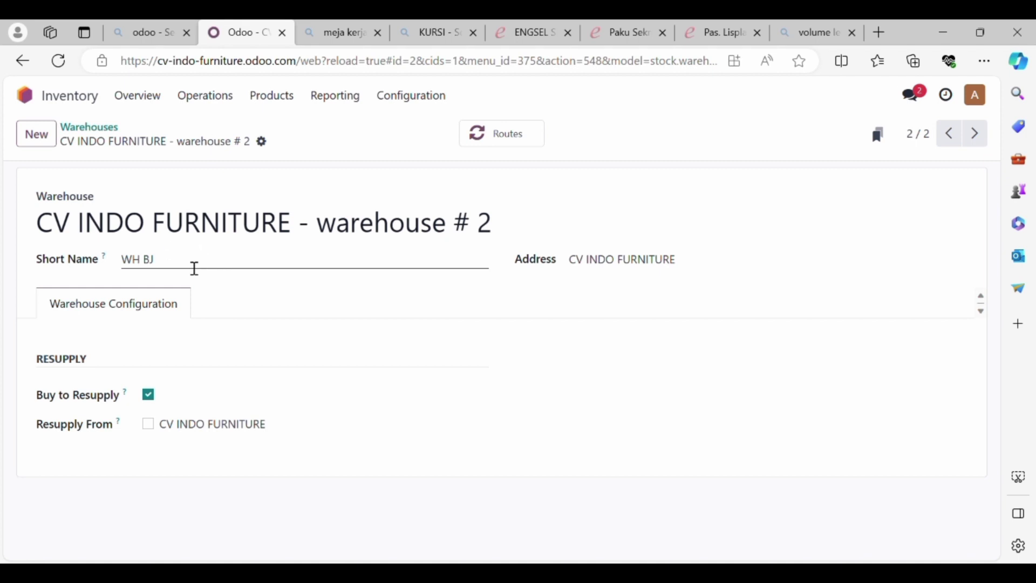
pyautogui.click(89, 128)
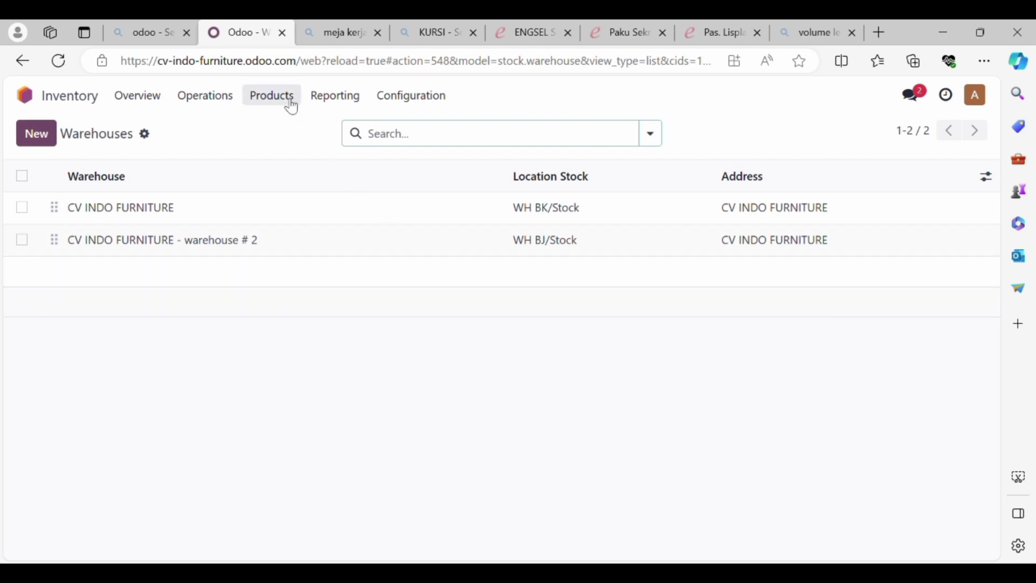
# Step: Open the MEJA KERJA product from Inventory's product list and review its general information, including product type, sales price, taxes and cost
pyautogui.click(292, 108)
pyautogui.click(292, 127)
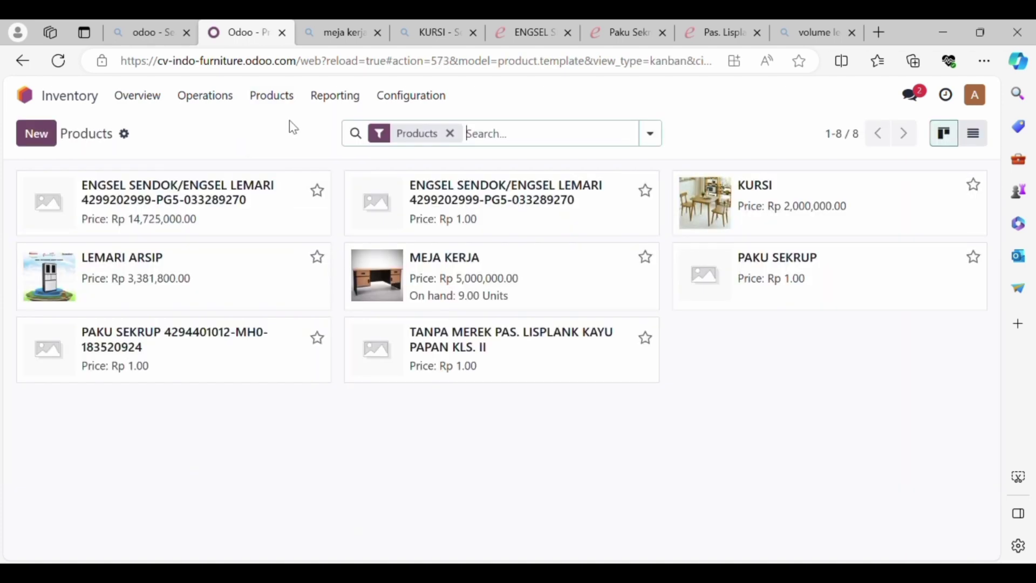
pyautogui.click(423, 269)
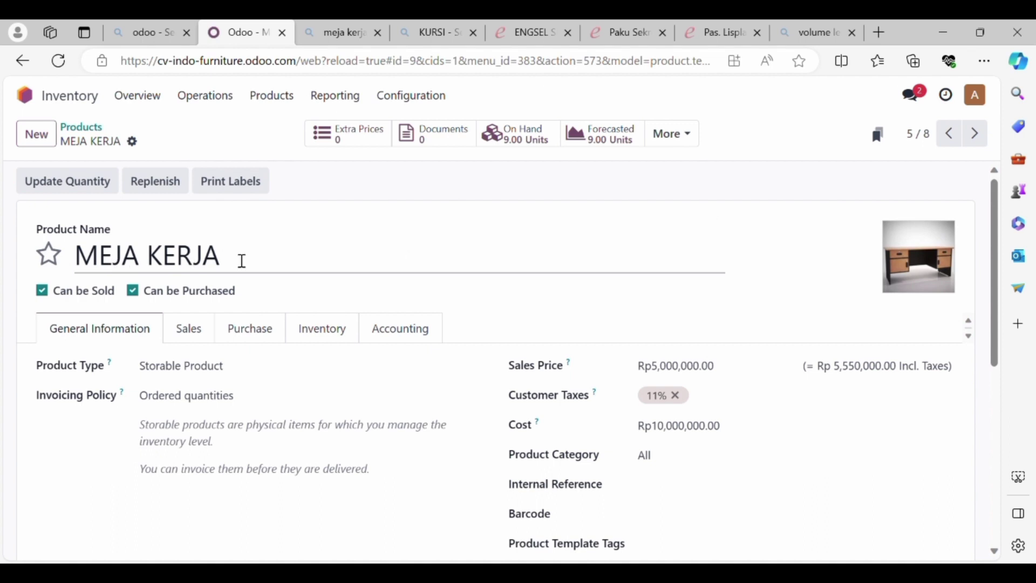
pyautogui.moveTo(928, 262)
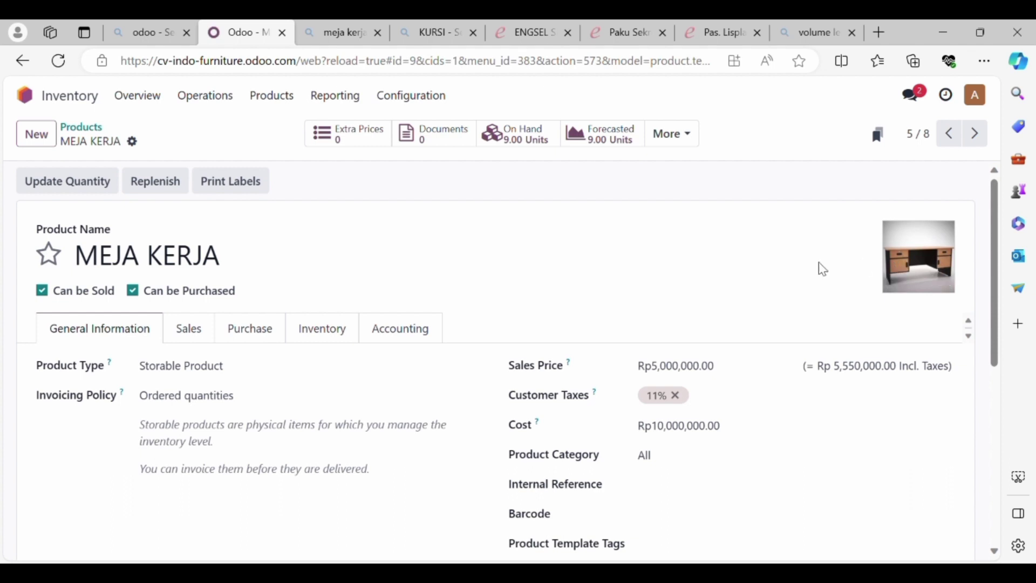
pyautogui.scroll(-2, 373, 309)
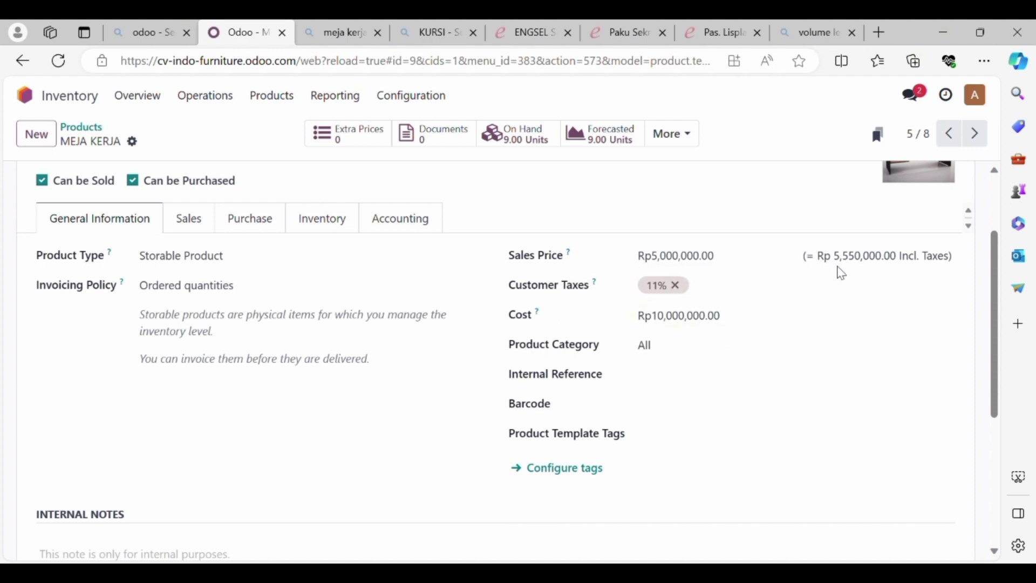
pyautogui.scroll(3, 867, 312)
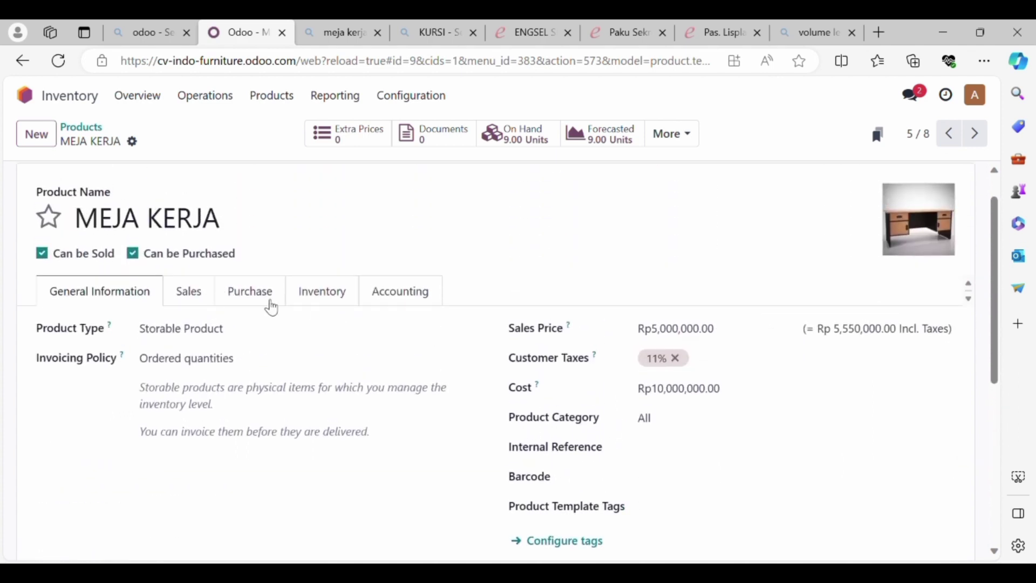
# Step: Review MEJA KERJA's vendor prices and lead times, as well as its inventory route, weight, volume and customer lead time
pyautogui.click(248, 291)
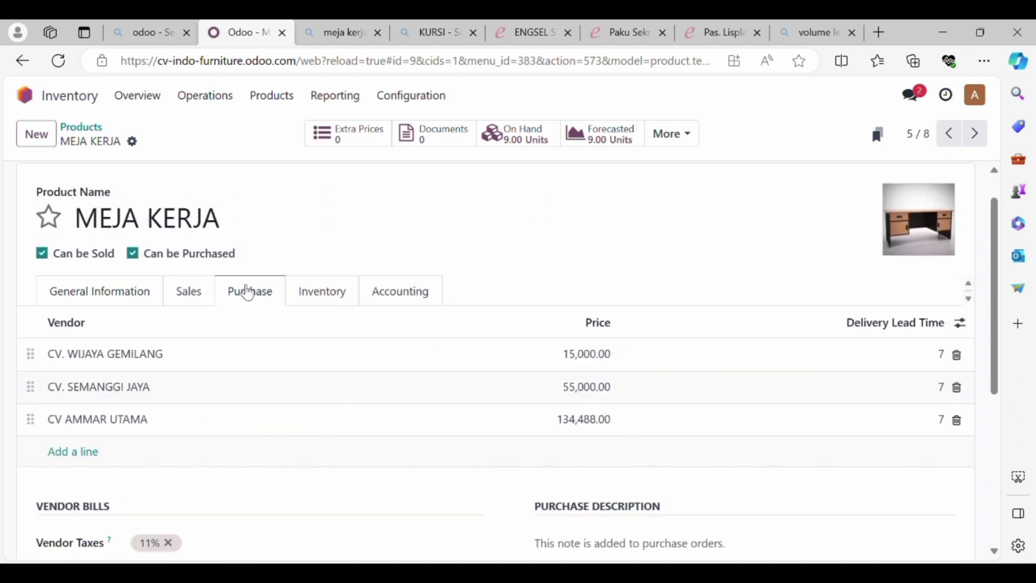
pyautogui.scroll(-1, 294, 384)
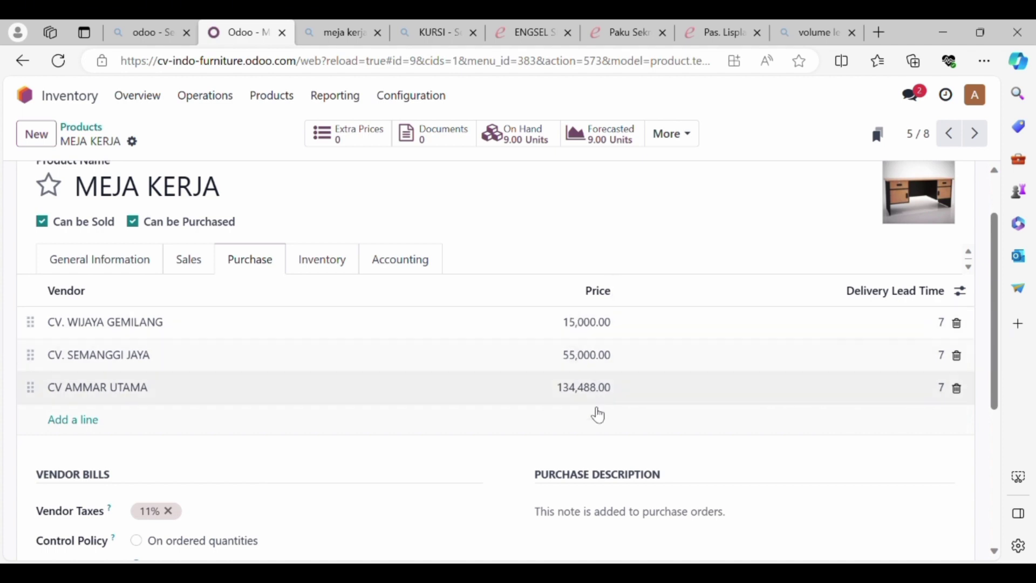
pyautogui.click(345, 265)
pyautogui.scroll(-1, 509, 364)
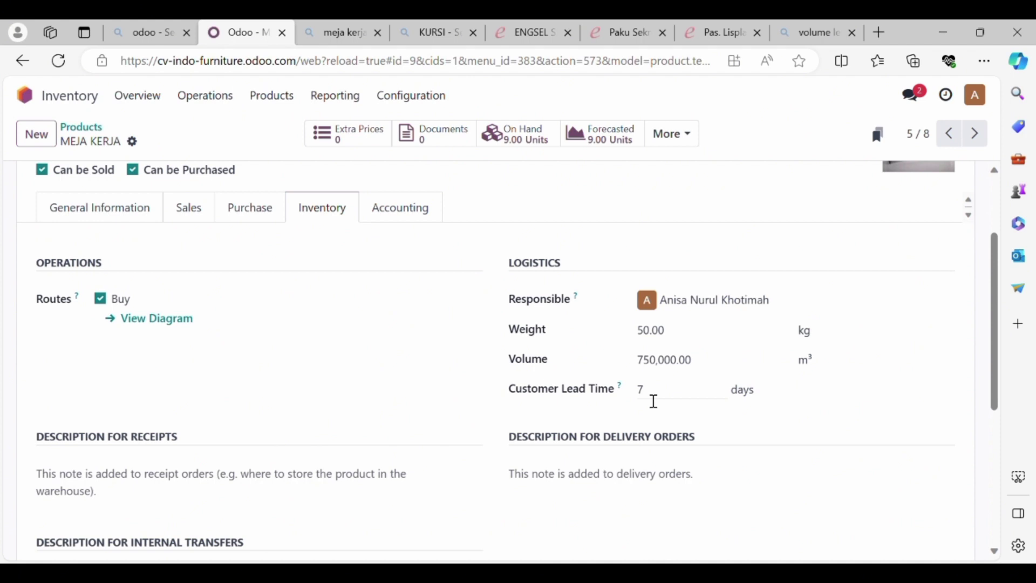
pyautogui.scroll(1, 672, 400)
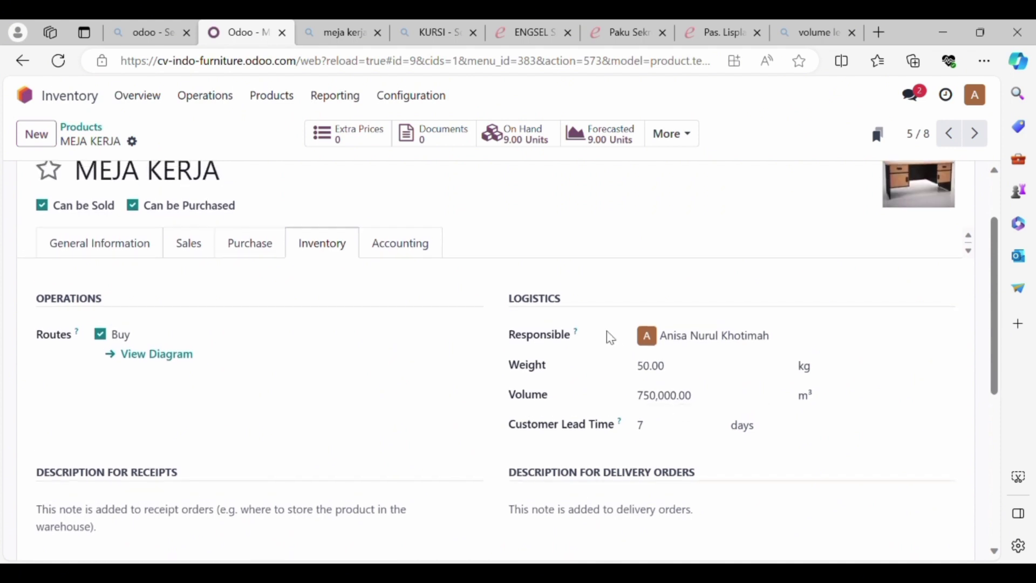
pyautogui.scroll(2, 606, 333)
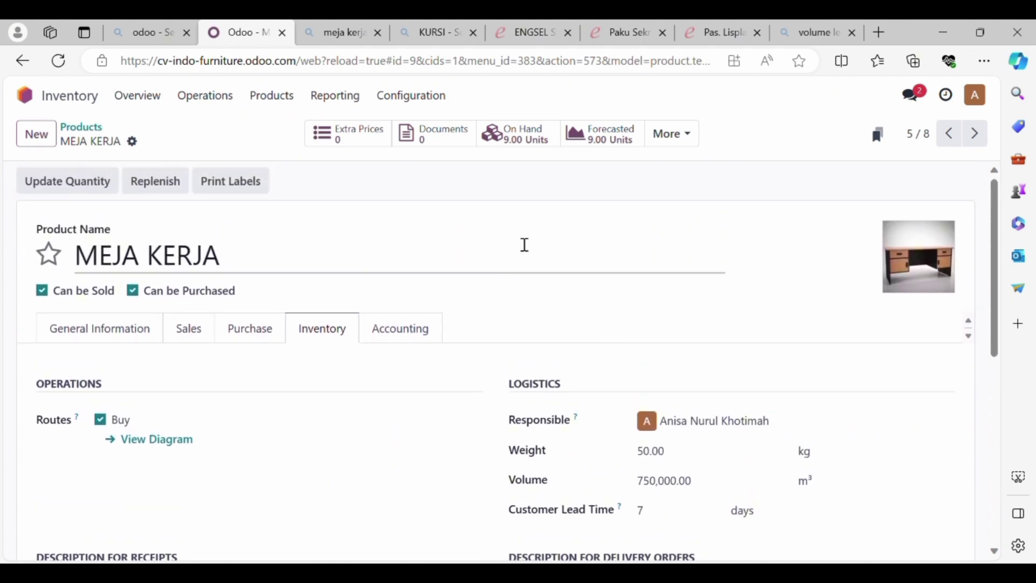
# Step: Return to the product list and open LEMARI ARSIP to review its product type, sales price, taxes and cost
pyautogui.click(287, 99)
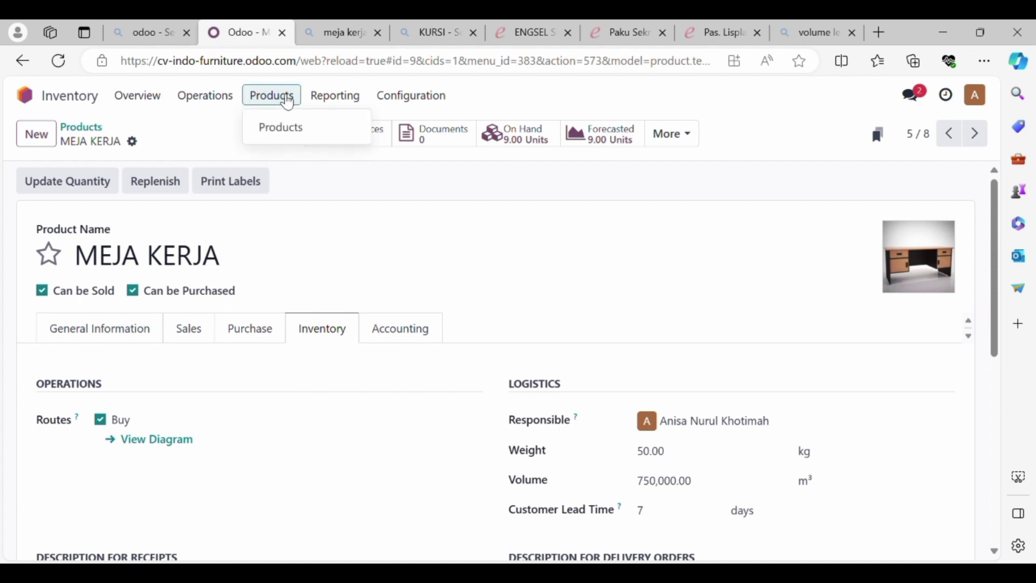
pyautogui.click(297, 128)
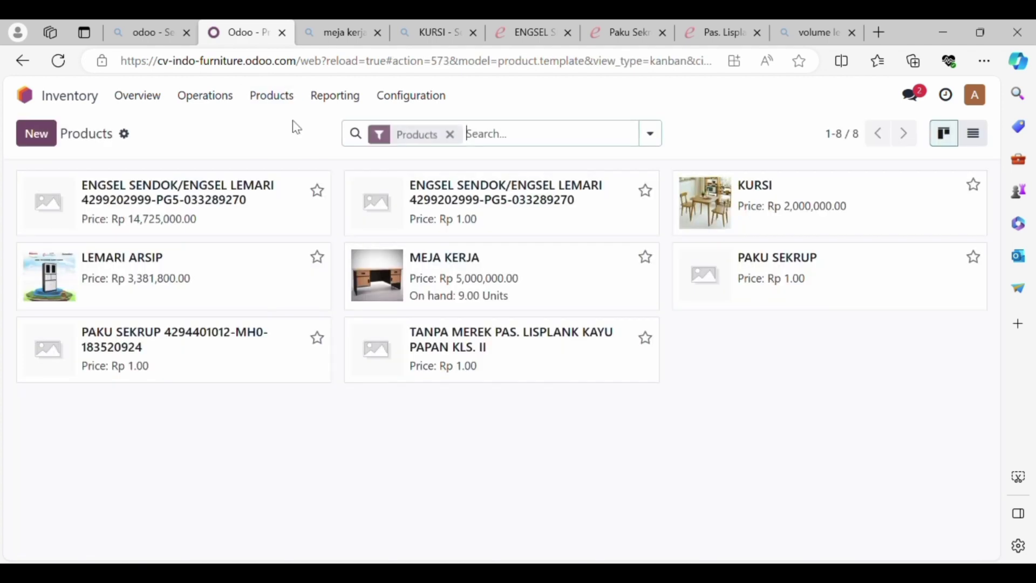
pyautogui.click(238, 285)
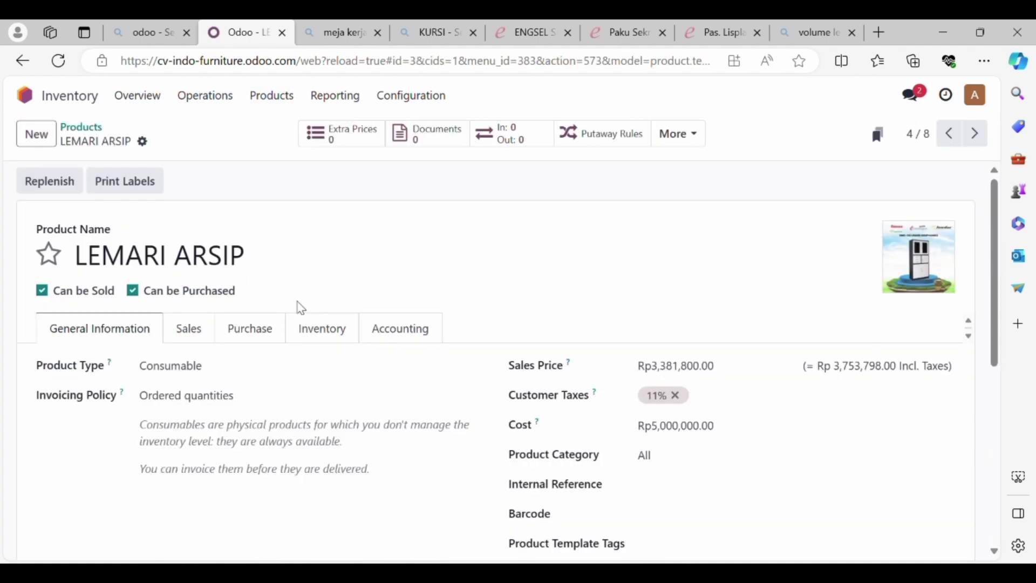
pyautogui.scroll(-1, 301, 309)
pyautogui.scroll(-1, 305, 314)
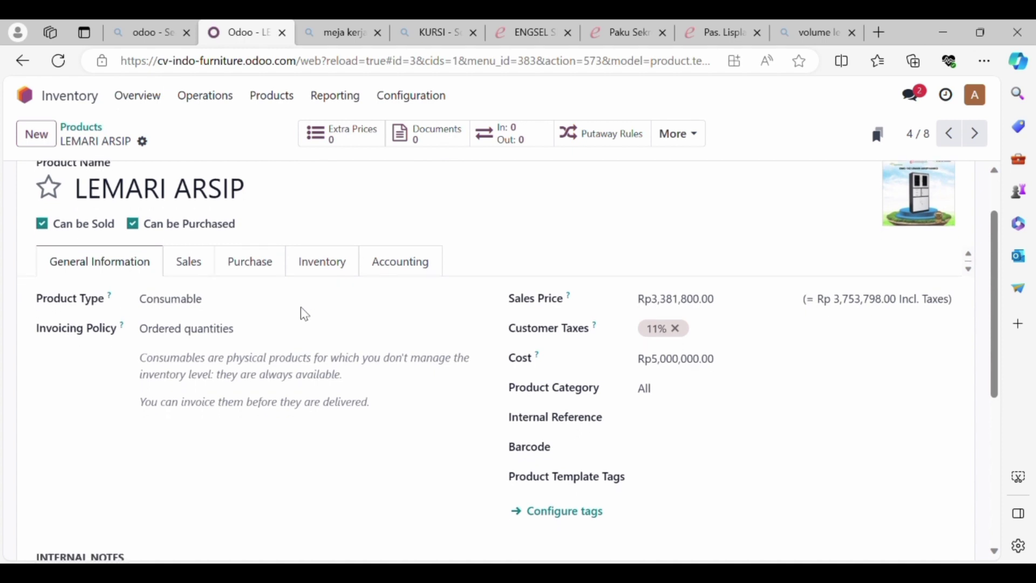
pyautogui.scroll(2, 305, 314)
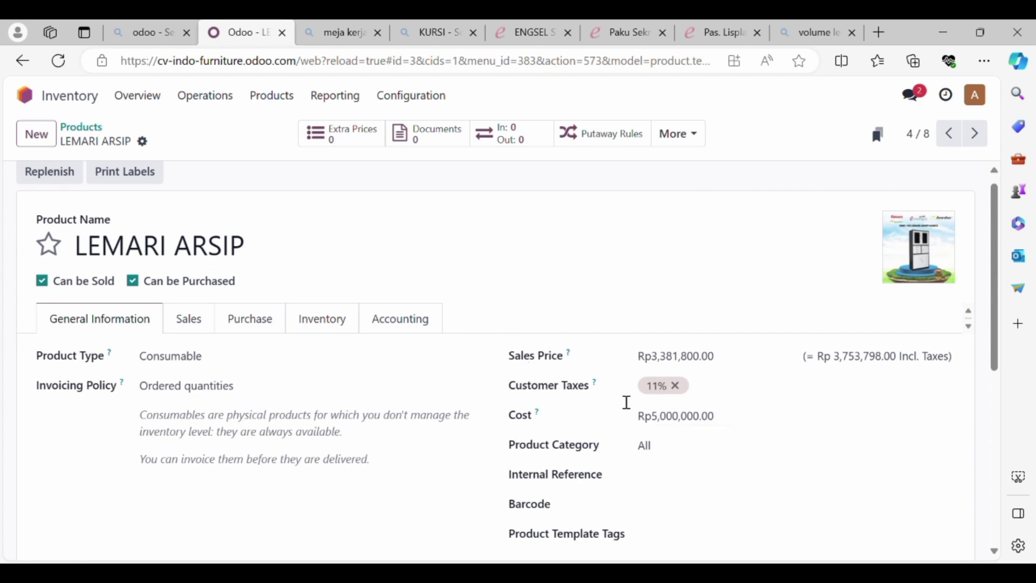
# Step: Review LEMARI ARSIP's vendor price list and its inventory route and logistics details
pyautogui.click(268, 313)
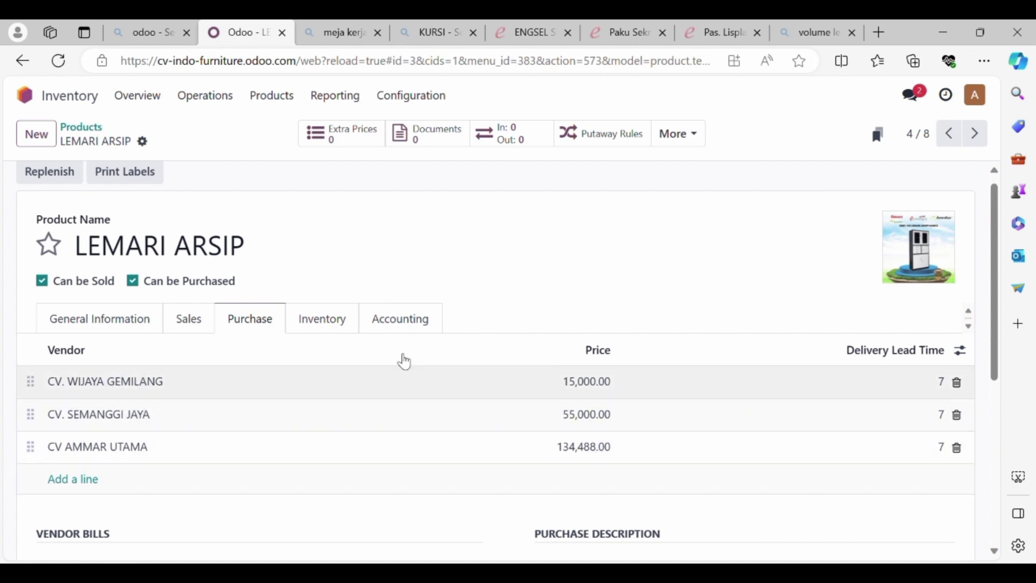
pyautogui.click(320, 323)
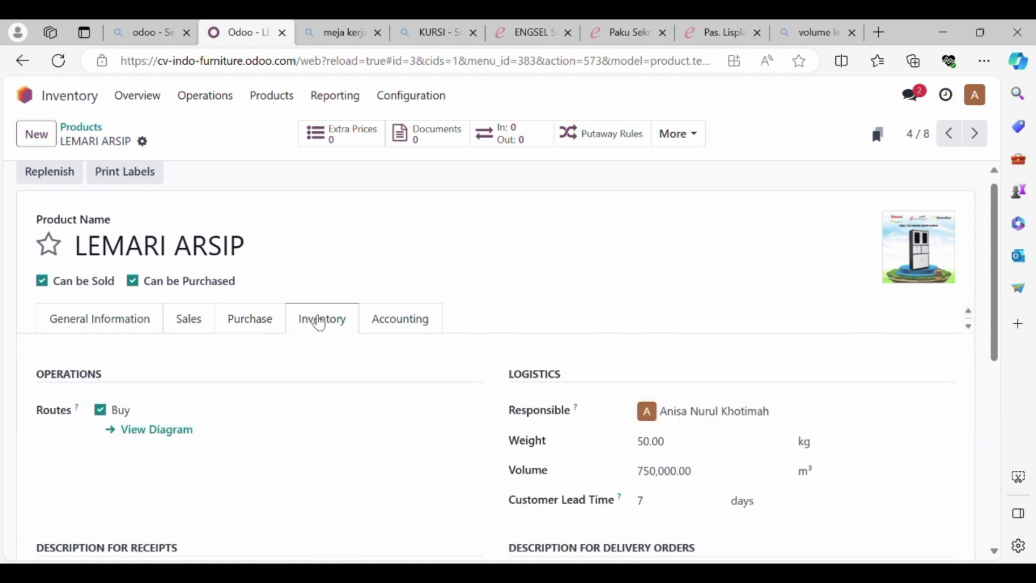
pyautogui.scroll(-1, 461, 411)
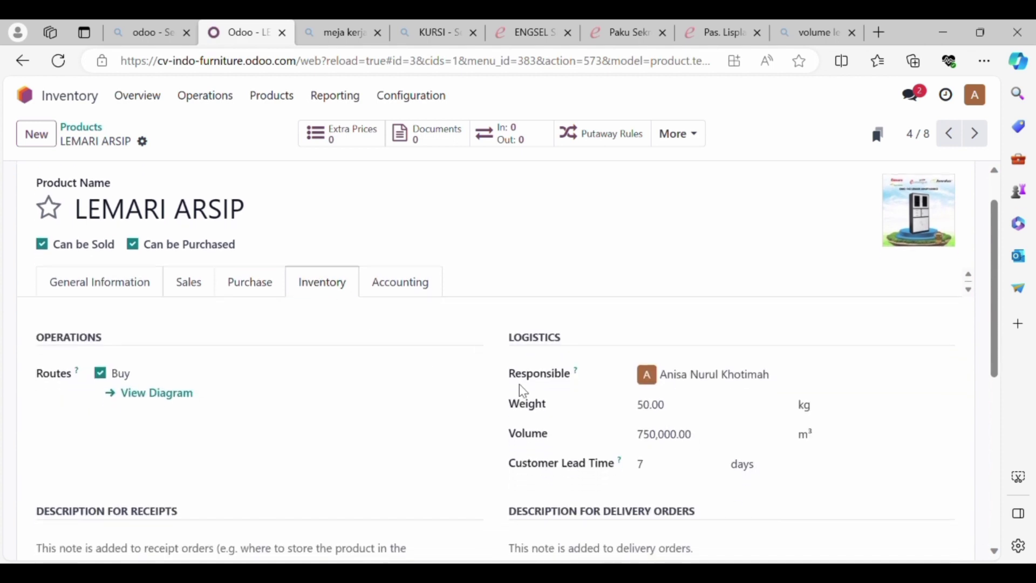
pyautogui.scroll(-1, 519, 383)
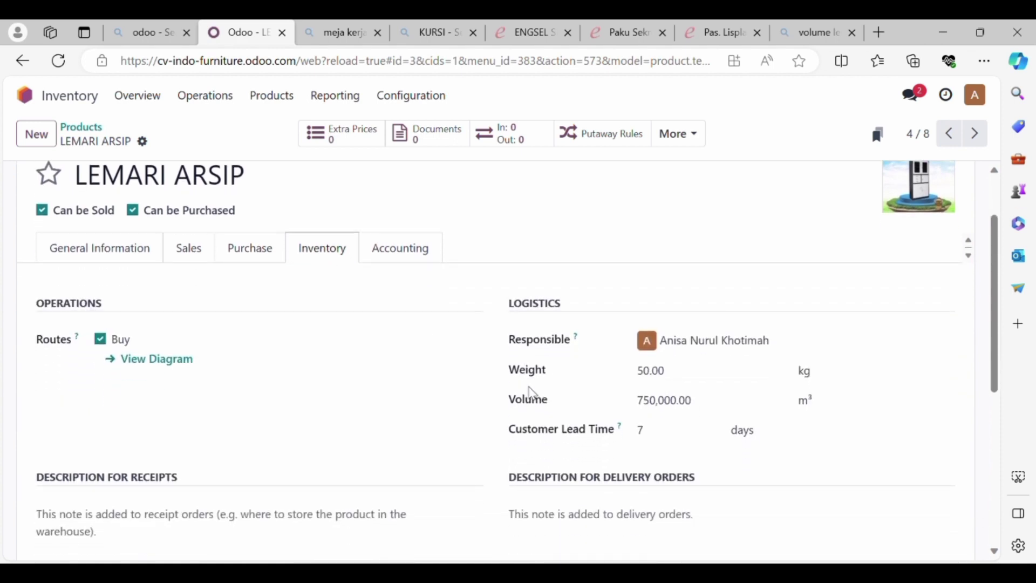
pyautogui.scroll(2, 478, 351)
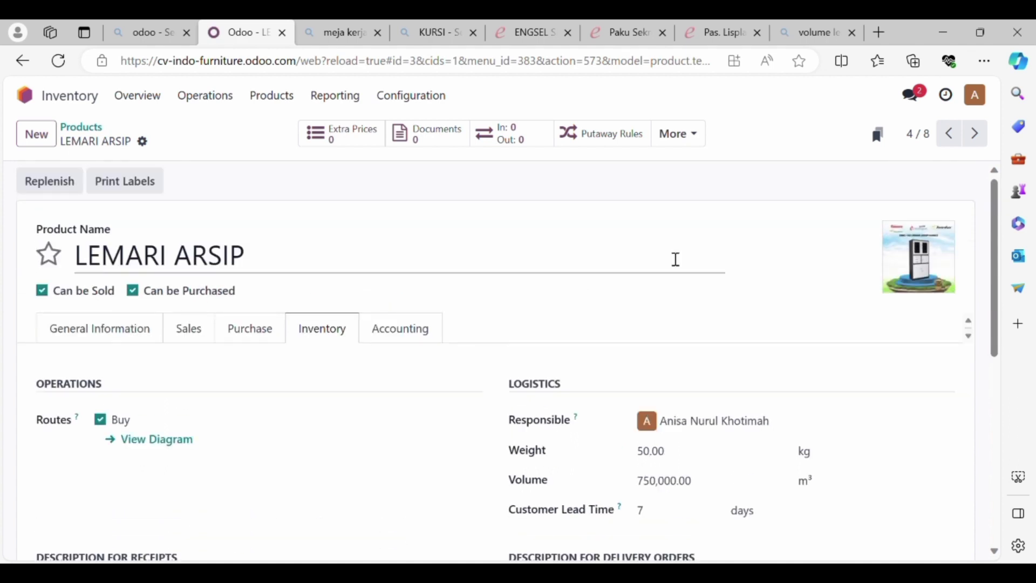
pyautogui.moveTo(912, 258)
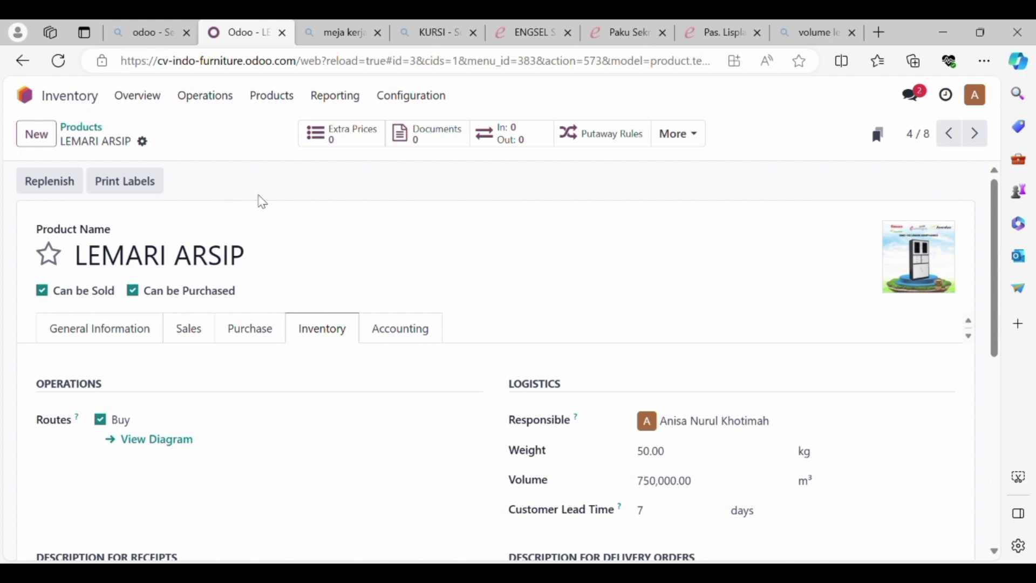
# Step: Return to Inventory's product list and open KURSI to review its product type, invoicing policy, sales price, taxes and cost
pyautogui.click(272, 96)
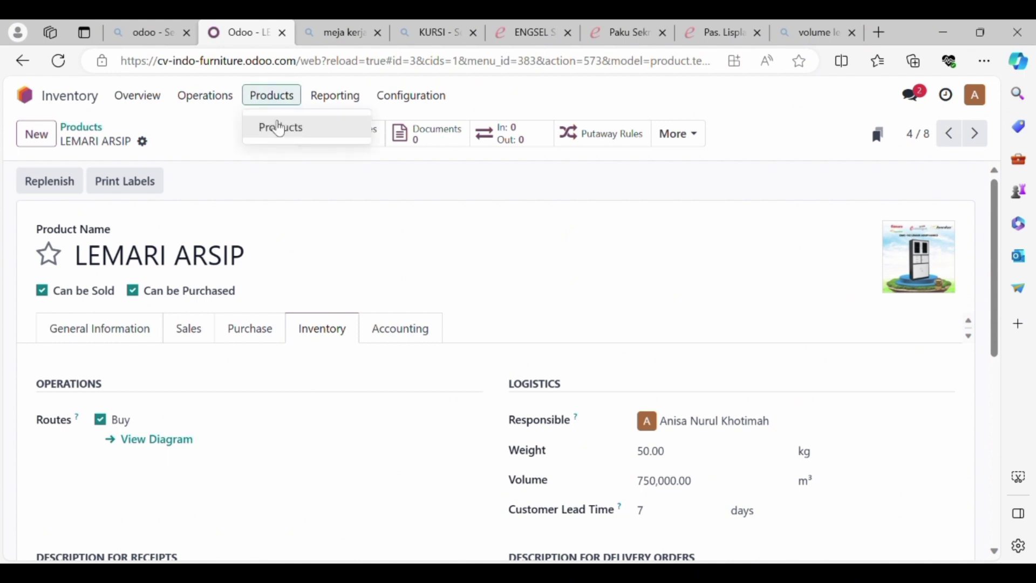
pyautogui.click(277, 127)
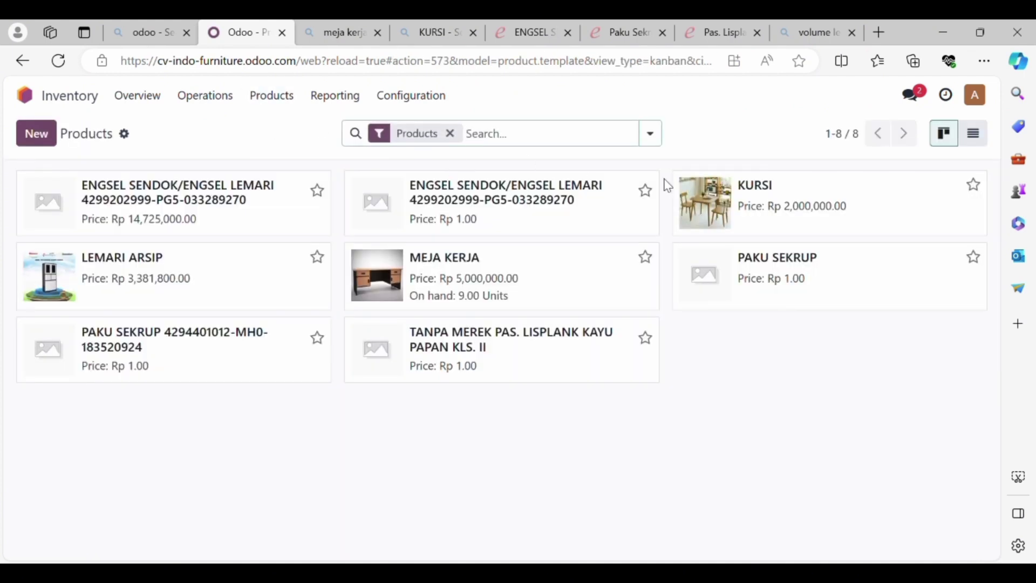
pyautogui.click(718, 208)
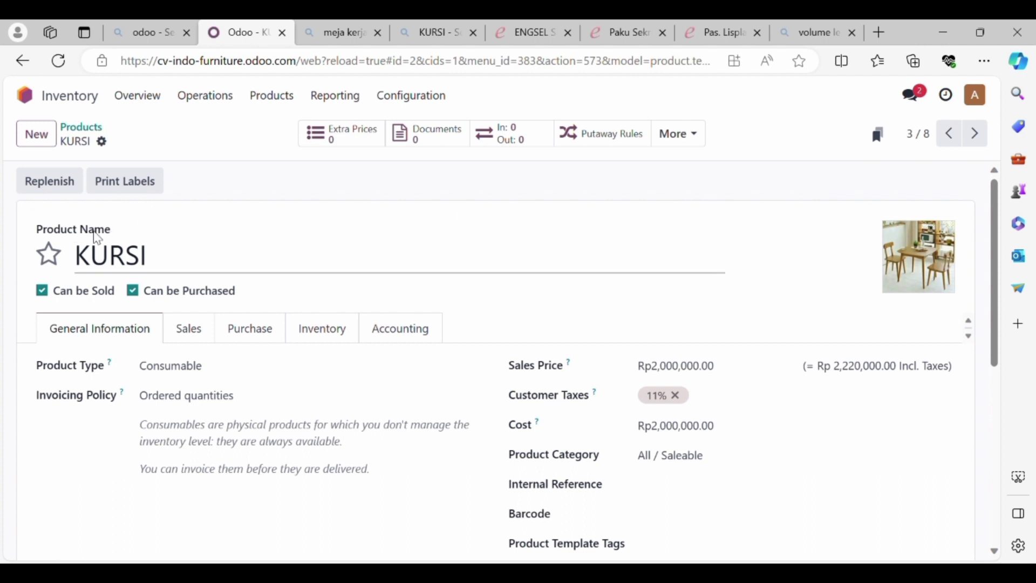
pyautogui.scroll(-1, 291, 281)
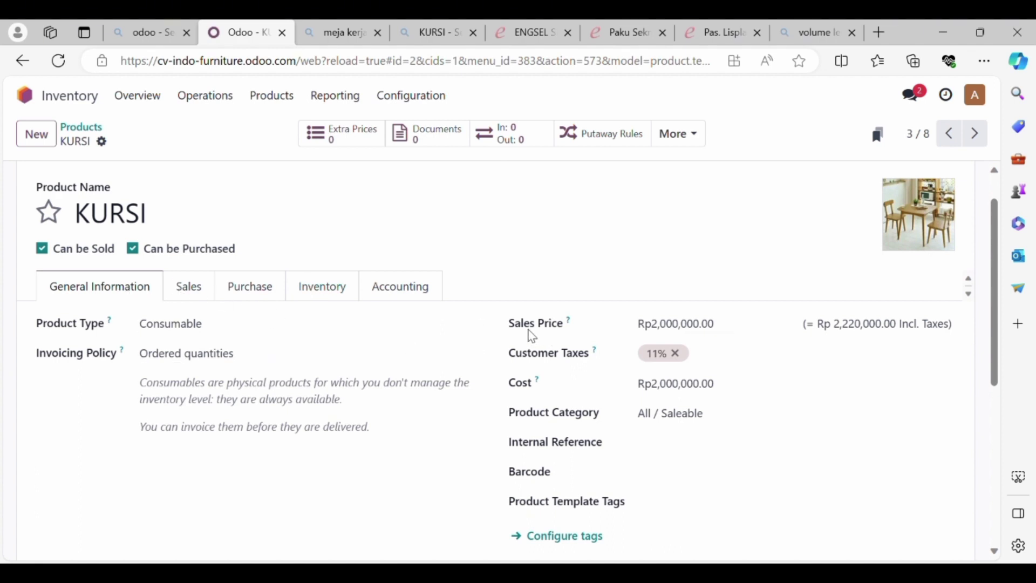
pyautogui.scroll(-1, 533, 336)
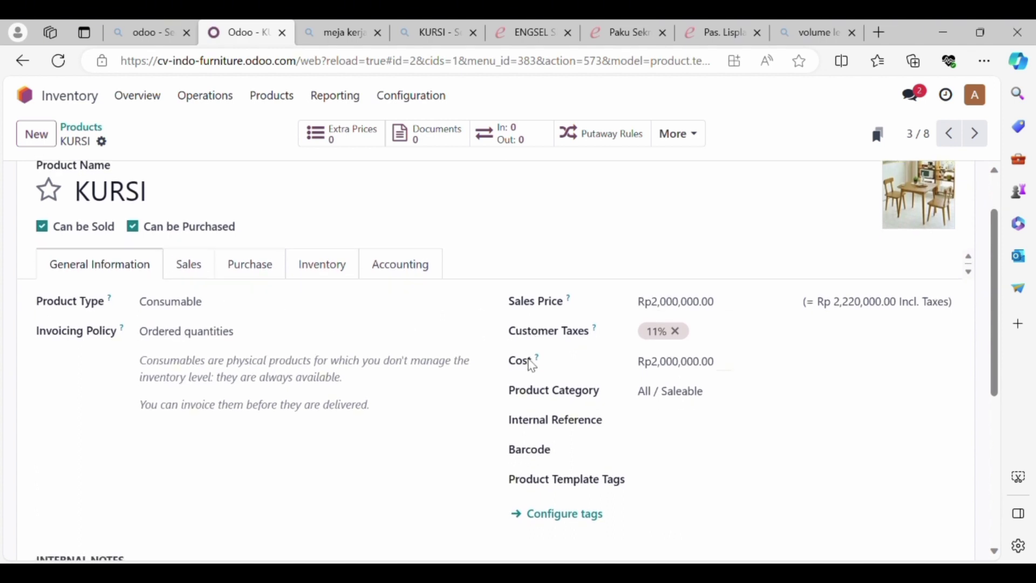
# Step: Review KURSI's vendor prices and its inventory route and logistics details, and return to the product list
pyautogui.click(246, 277)
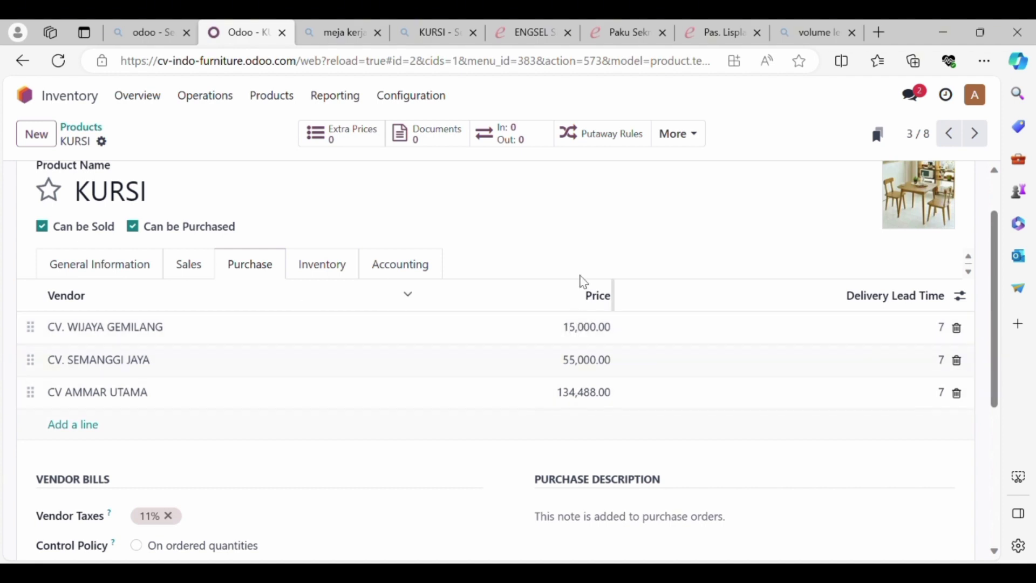
pyautogui.click(327, 267)
pyautogui.scroll(-1, 437, 426)
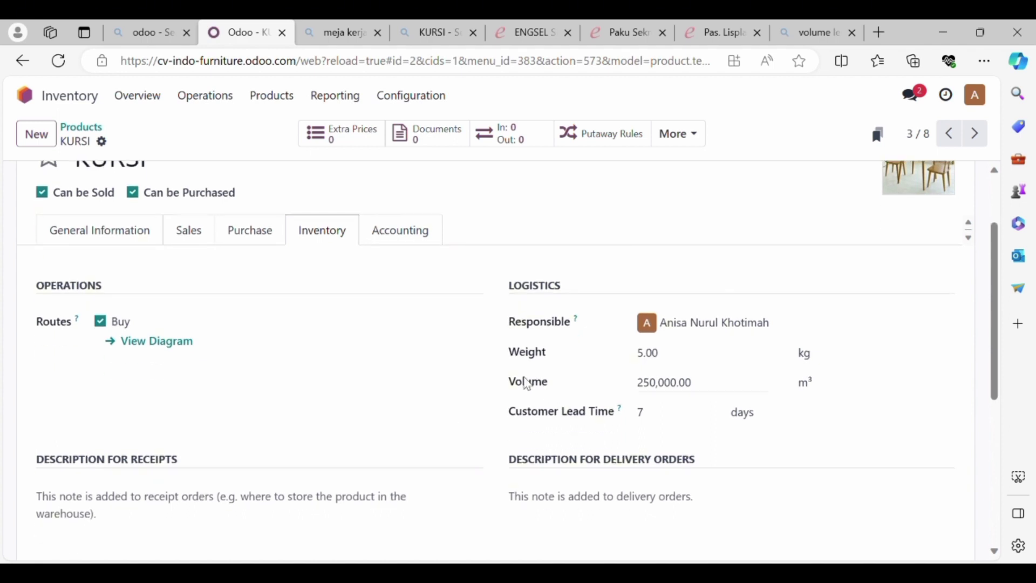
pyautogui.scroll(2, 432, 331)
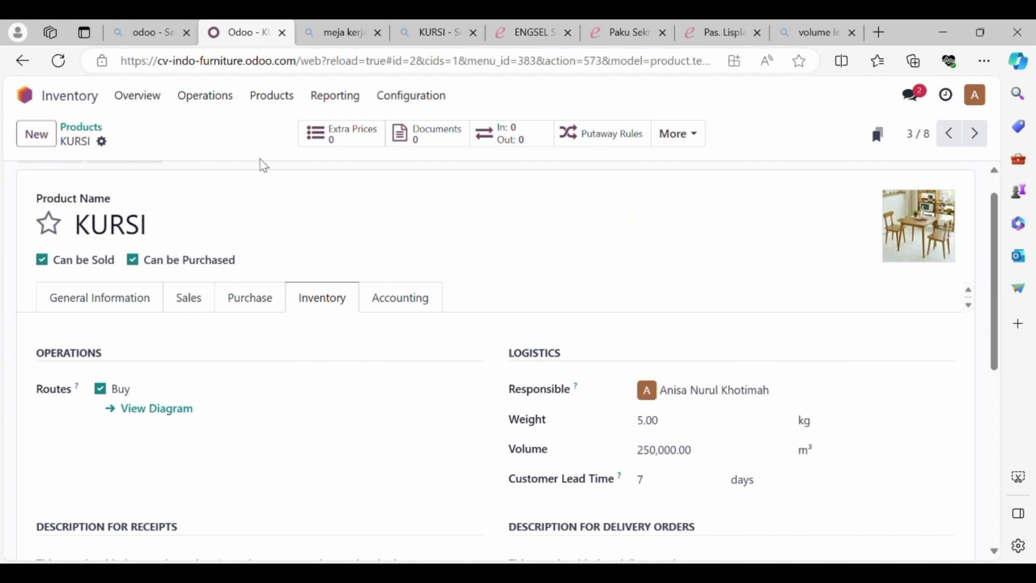
pyautogui.click(269, 105)
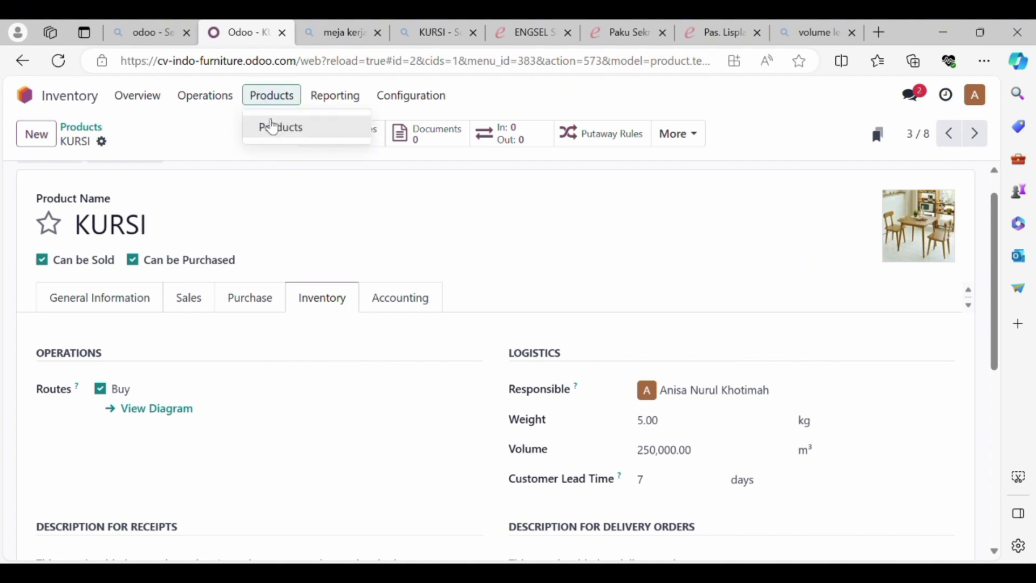
pyautogui.click(273, 127)
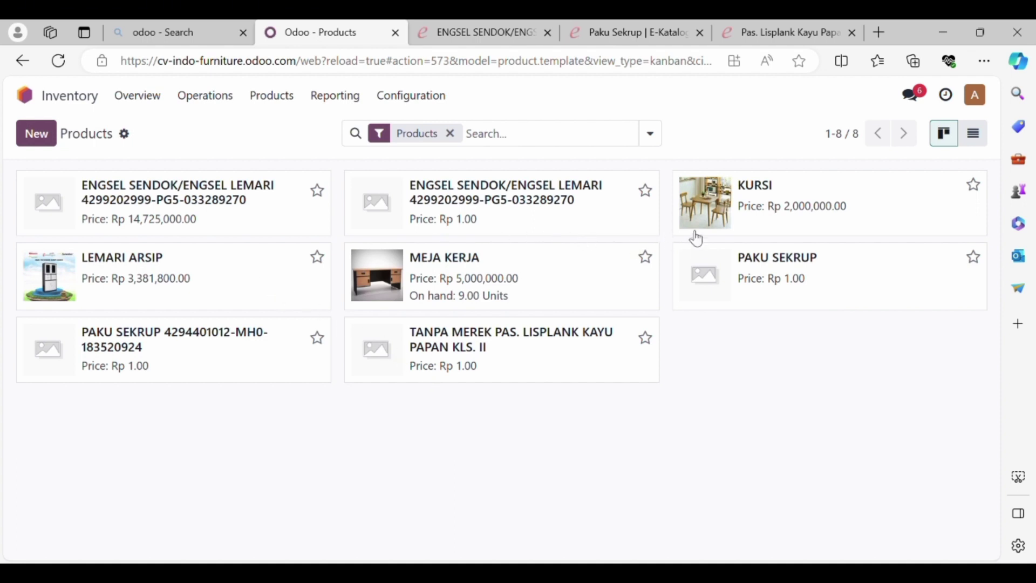
# Step: Switch to the Purchase app and open the CV. WIJAYA GEMILANG quotation request in RFQ status to review its dates and product line
pyautogui.click(68, 101)
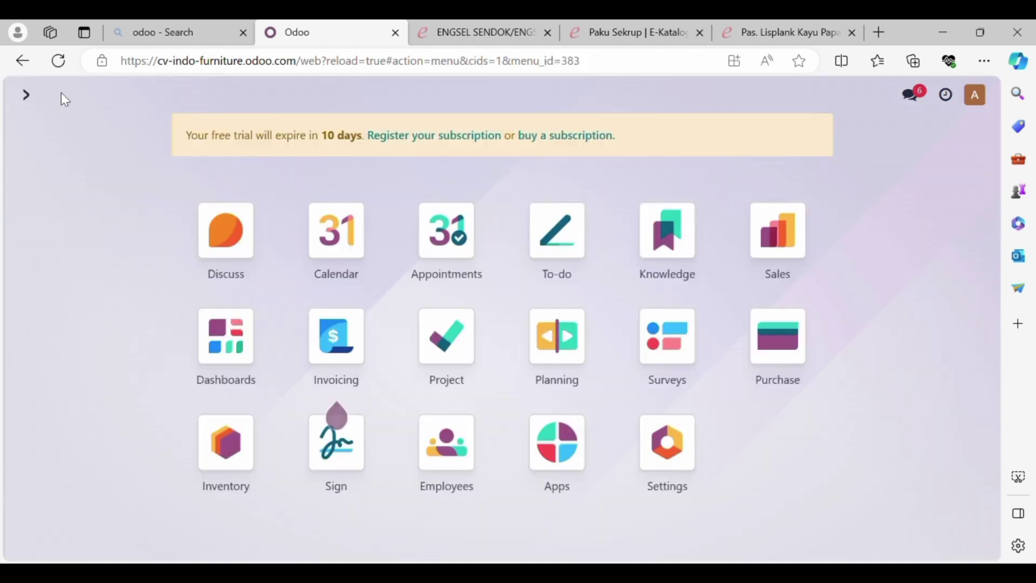
pyautogui.click(790, 360)
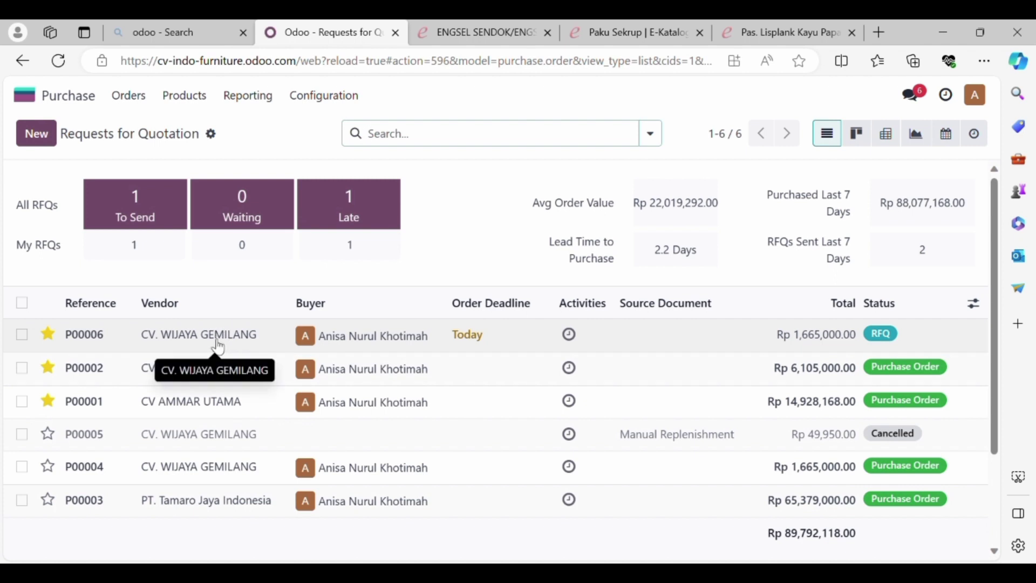
pyautogui.click(201, 337)
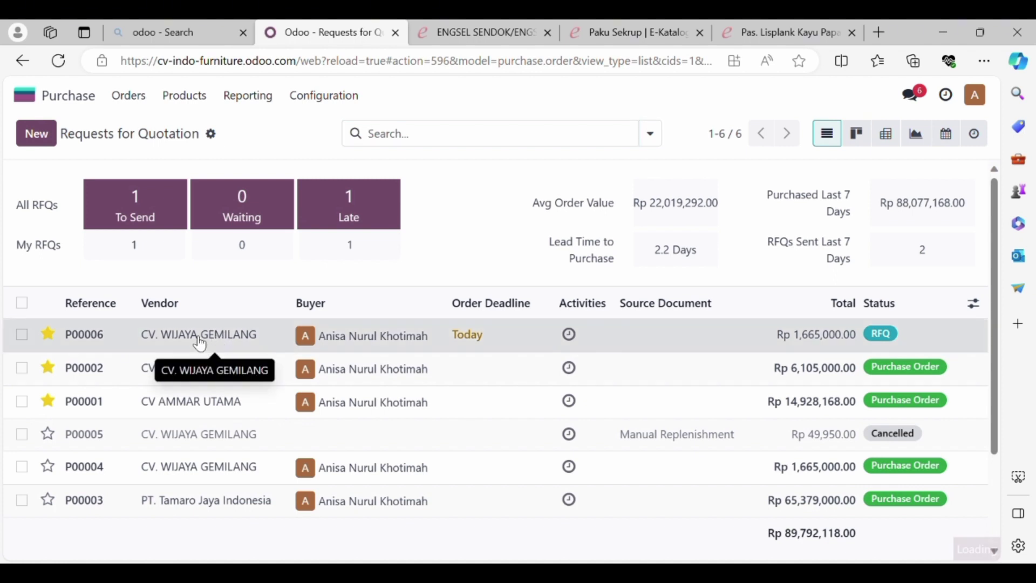
pyautogui.scroll(-1, 243, 406)
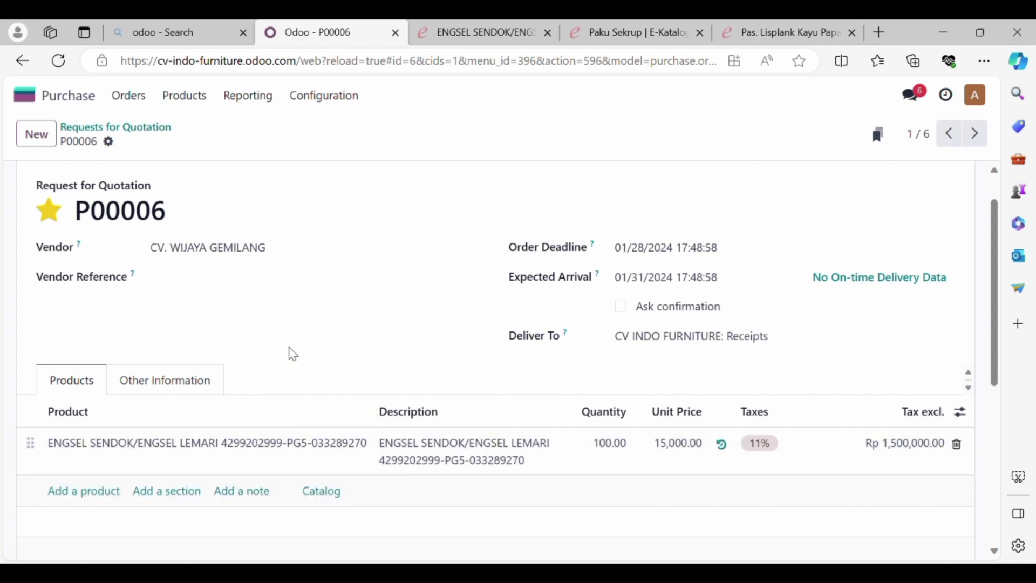
pyautogui.scroll(1, 292, 354)
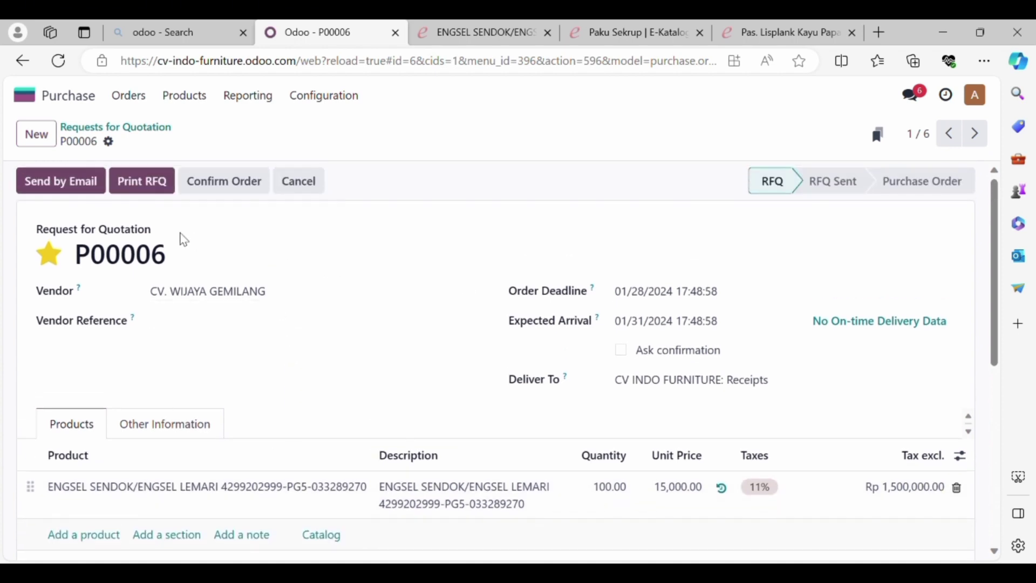
pyautogui.moveTo(157, 235); pyautogui.dragTo(81, 209)
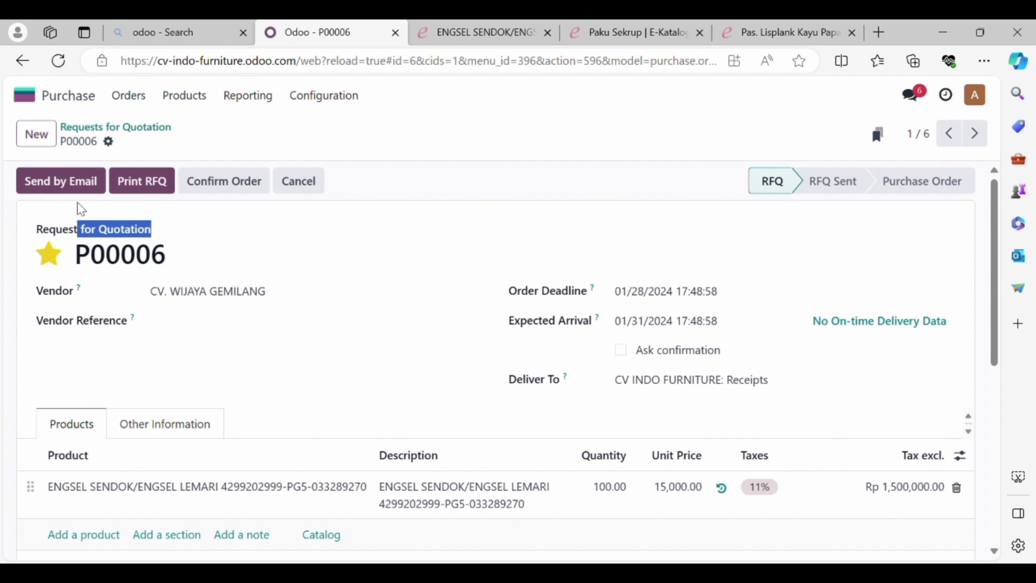
pyautogui.click(77, 227)
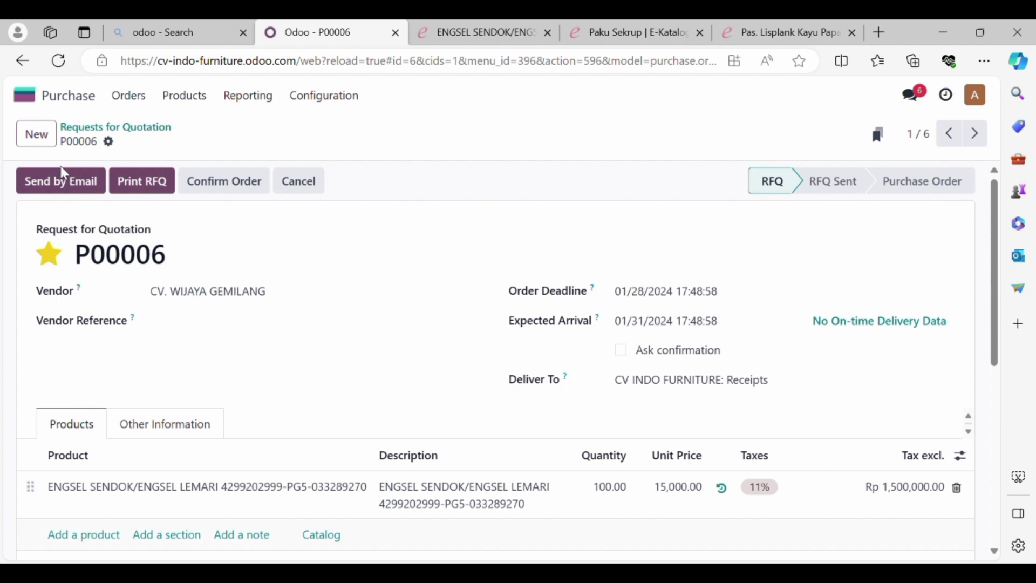
# Step: Email the request for quotation to CV. WIJAYA GEMILANG, keeping the vendor contact details as they are, and confirm it as a purchase order
pyautogui.click(67, 189)
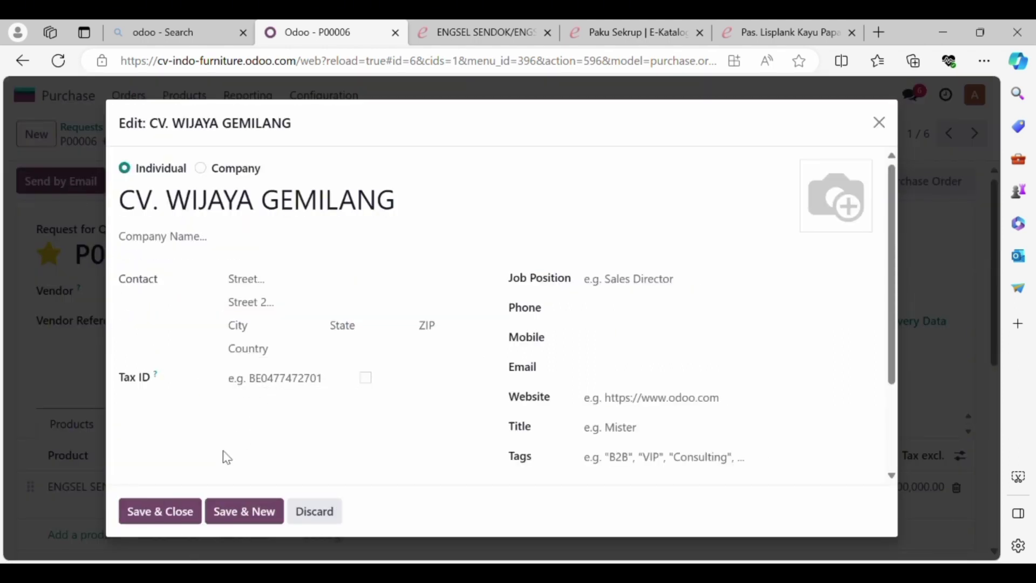
pyautogui.click(167, 508)
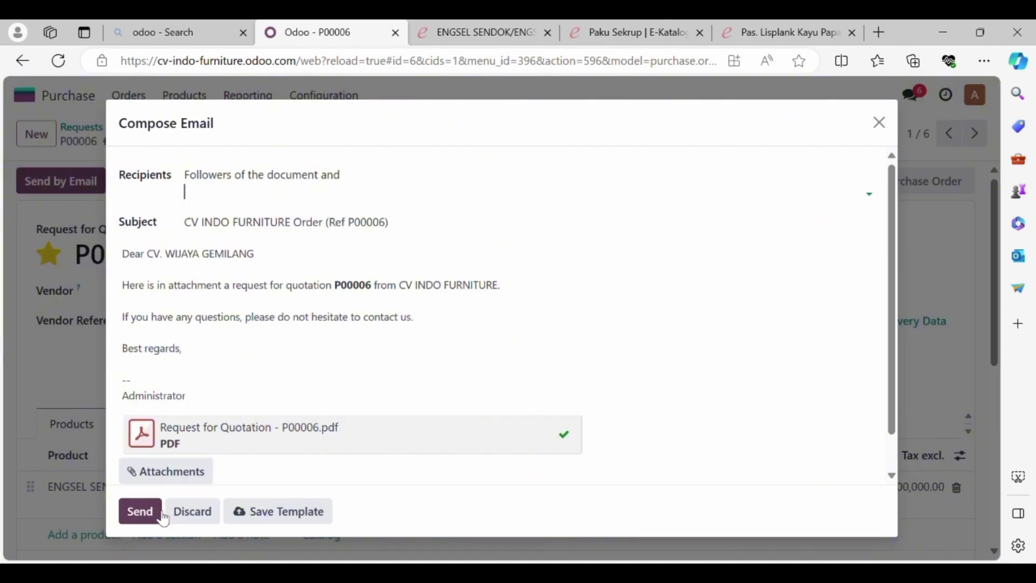
pyautogui.click(145, 517)
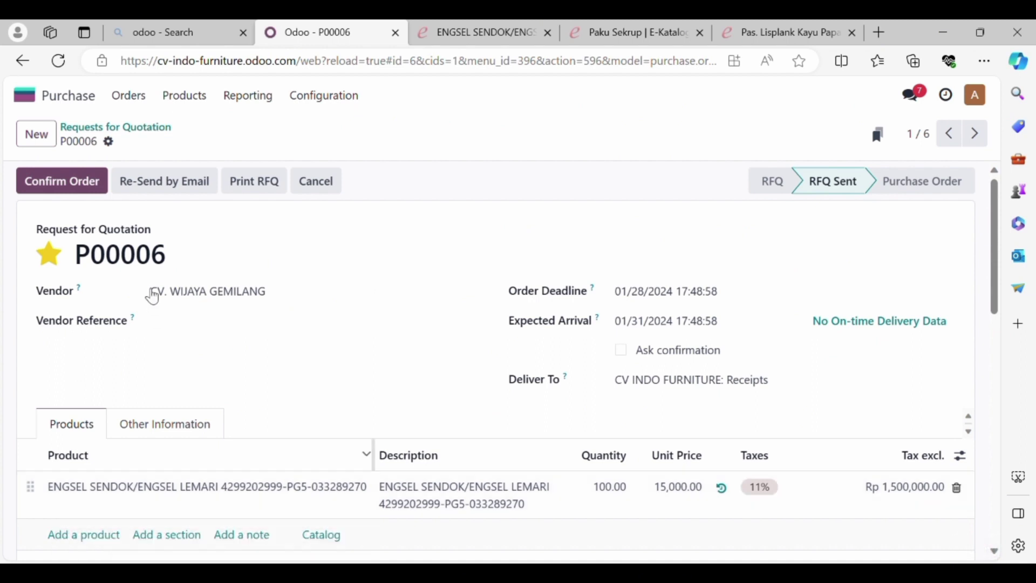
pyautogui.click(70, 186)
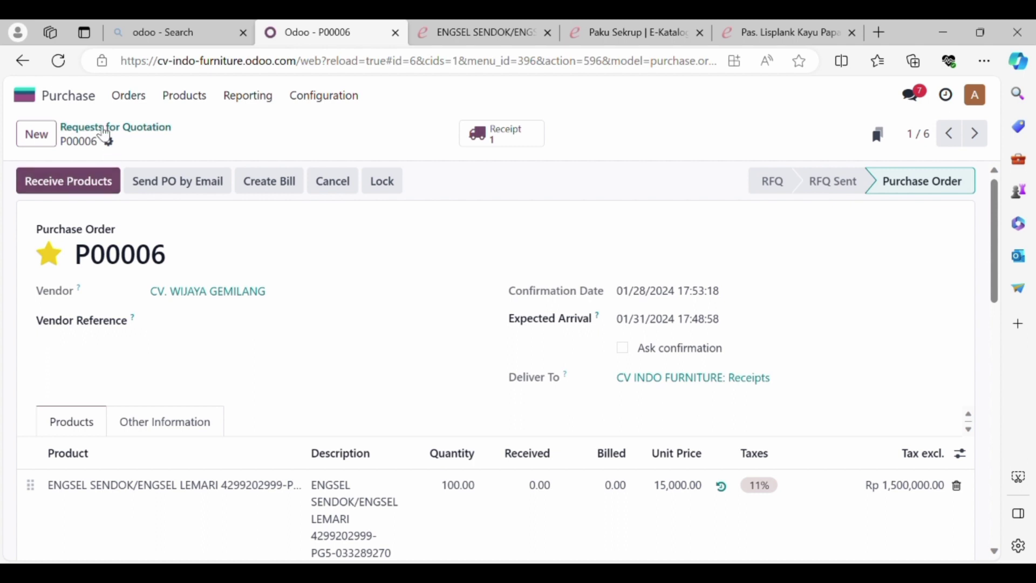
# Step: Switch to the Inventory app and validate the pending CV INDO FURNITURE receipt from CV. WIJAYA GEMILANG for 100 ENGSEL SENDOK/ENGSEL LEMARI
pyautogui.click(59, 100)
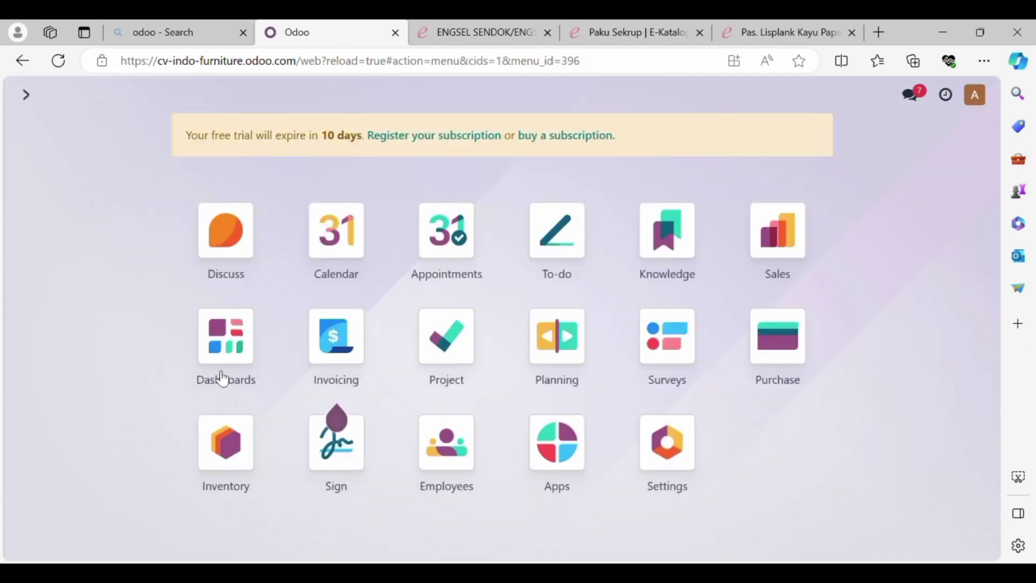
pyautogui.click(232, 440)
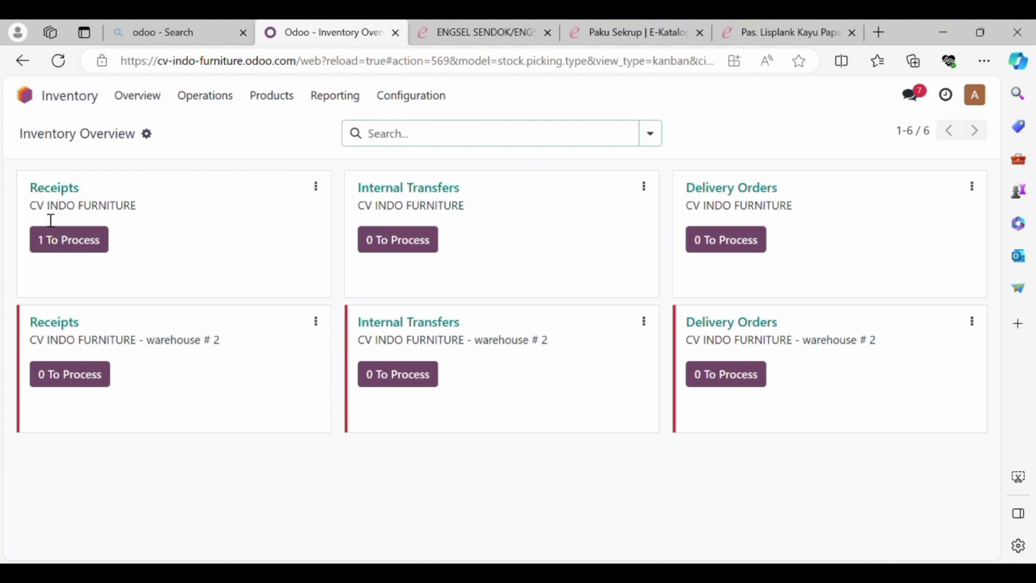
pyautogui.click(71, 248)
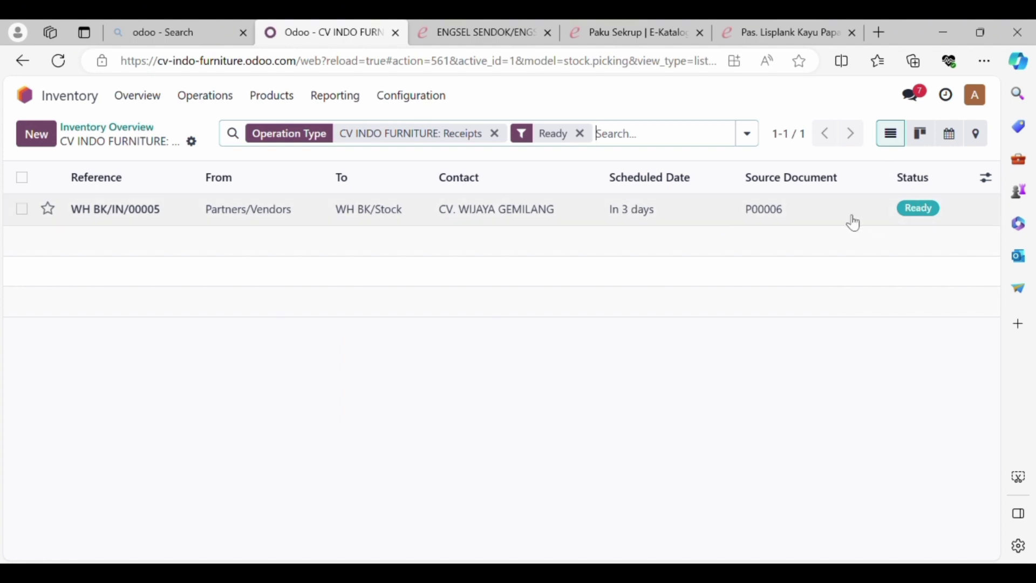
pyautogui.click(280, 210)
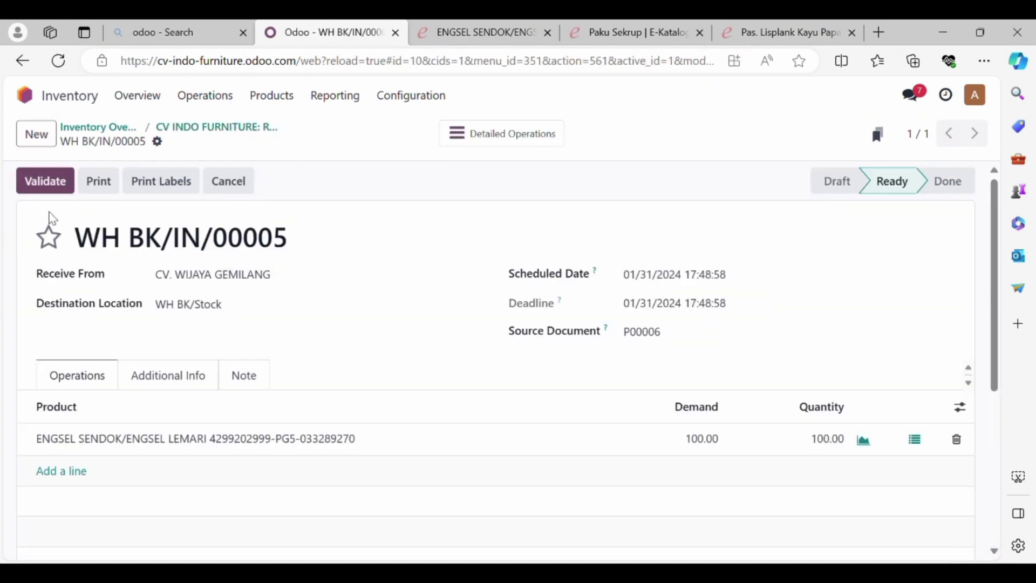
pyautogui.click(47, 189)
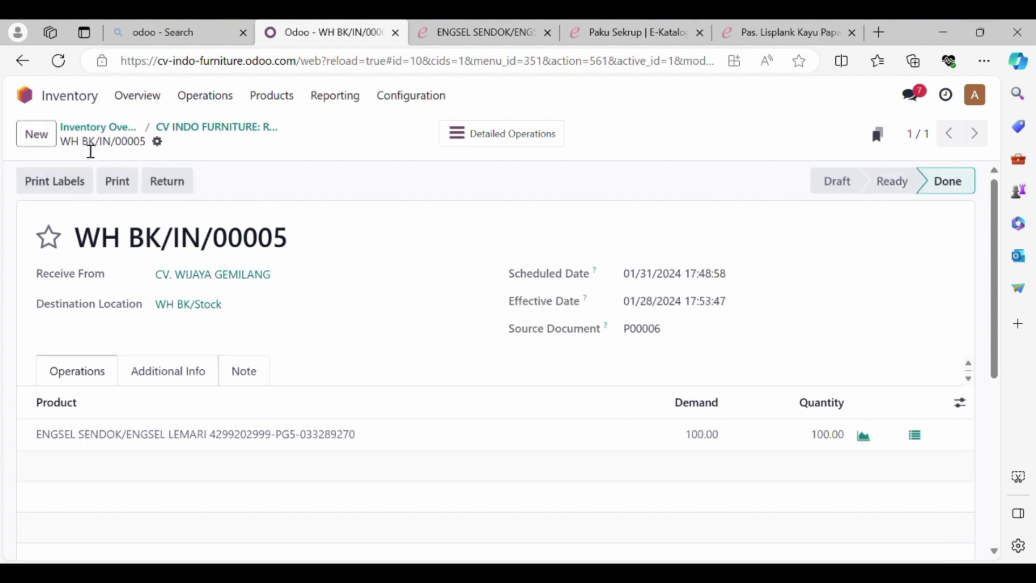
# Step: Reopen the starred CV. WIJAYA GEMILANG order in the Purchase app, check its received lines and create a draft vendor bill from it
pyautogui.click(60, 103)
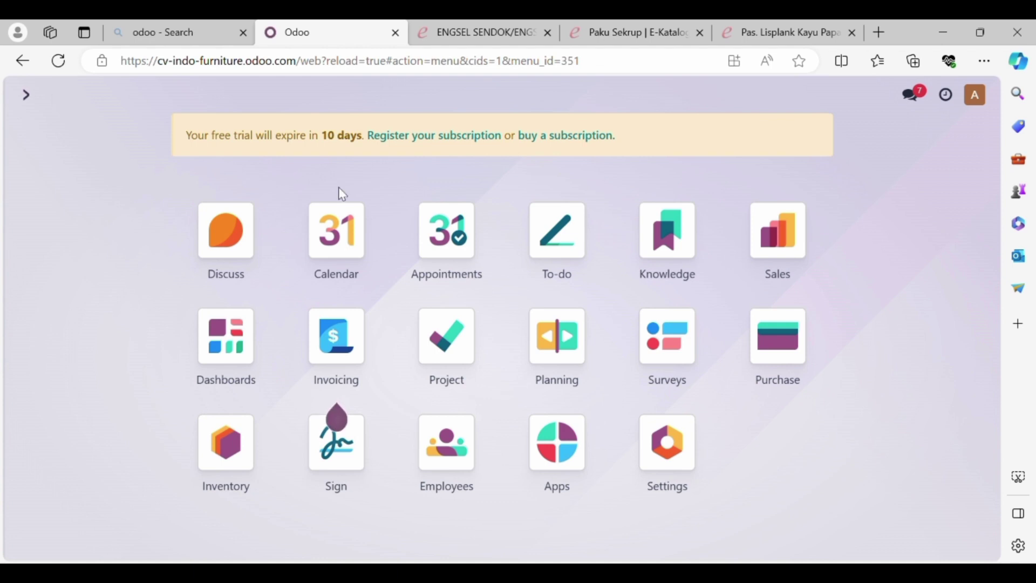
pyautogui.click(785, 366)
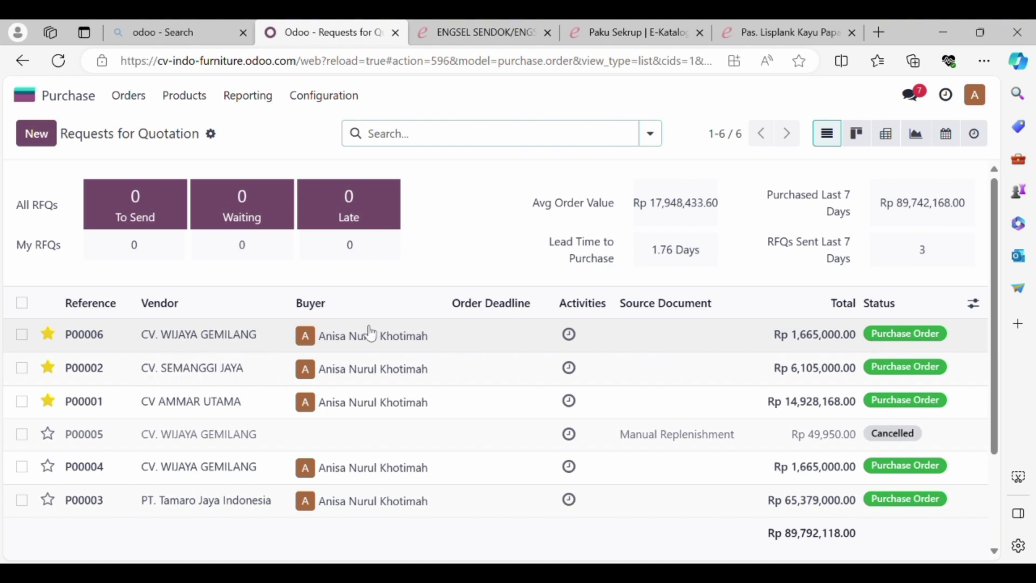
pyautogui.click(201, 333)
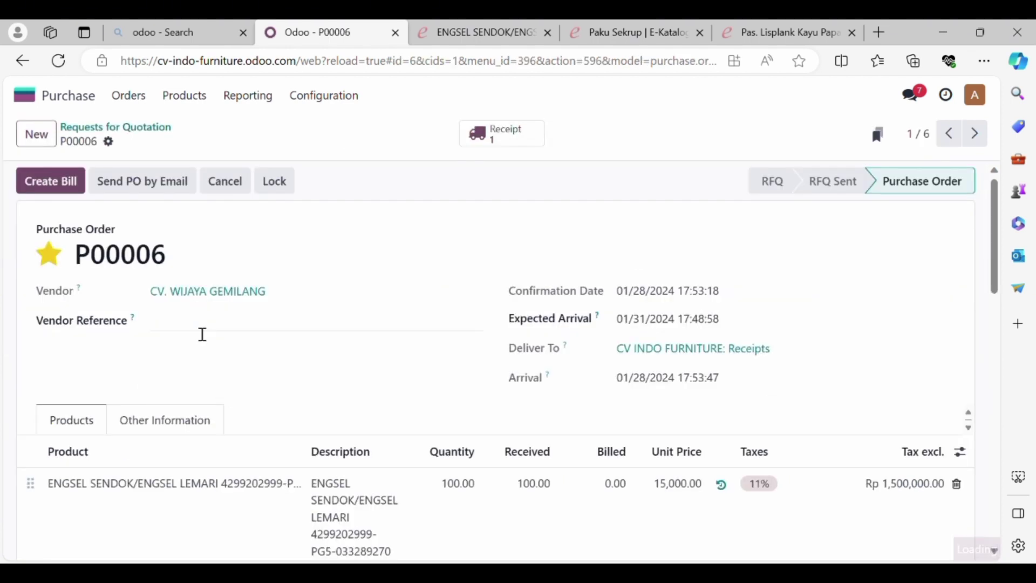
pyautogui.scroll(-2, 278, 324)
pyautogui.scroll(2, 278, 324)
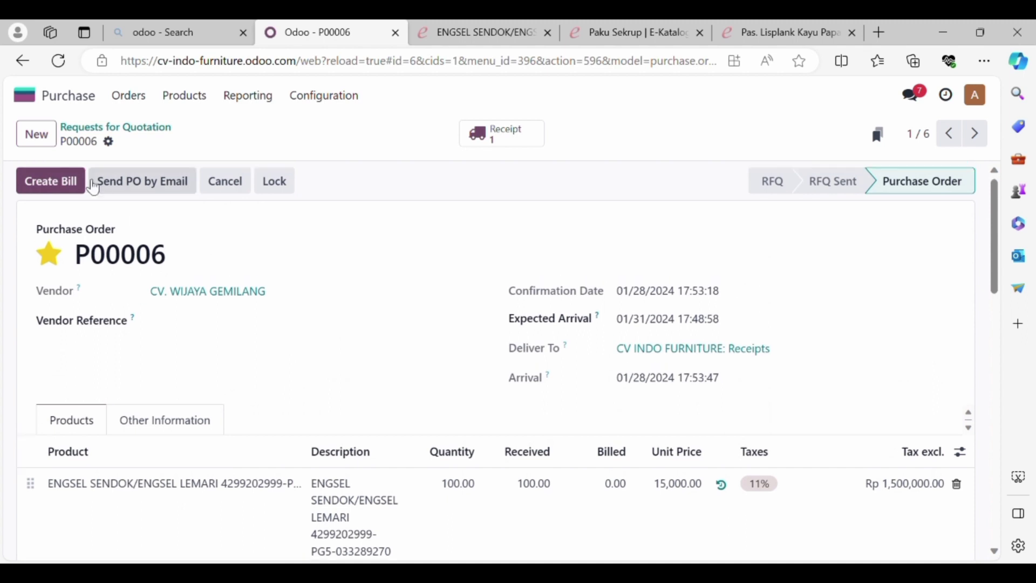
pyautogui.click(72, 179)
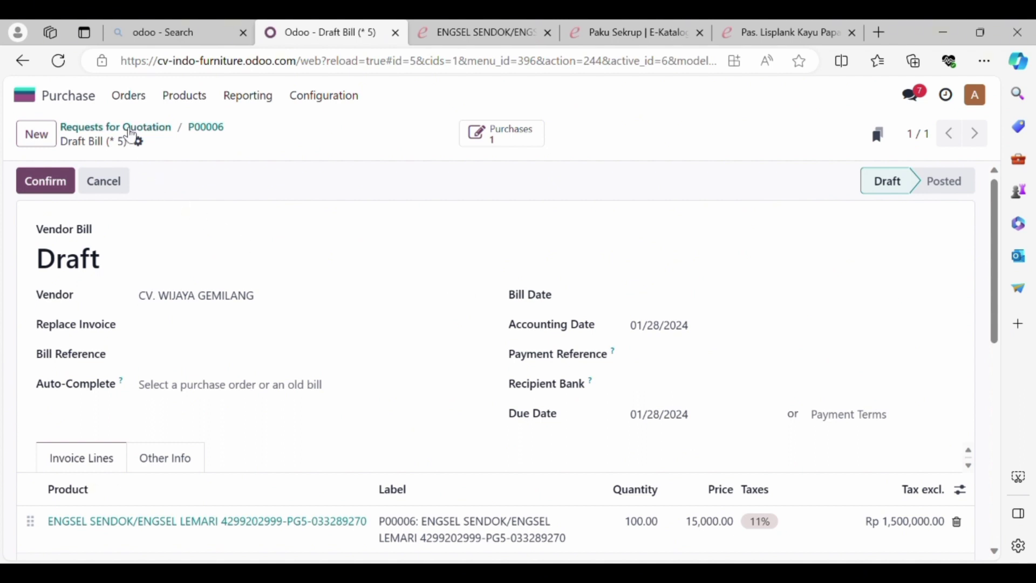
# Step: Return to the Requests for Quotation list and open the CV AMMAR UTAMA purchase order
pyautogui.click(130, 129)
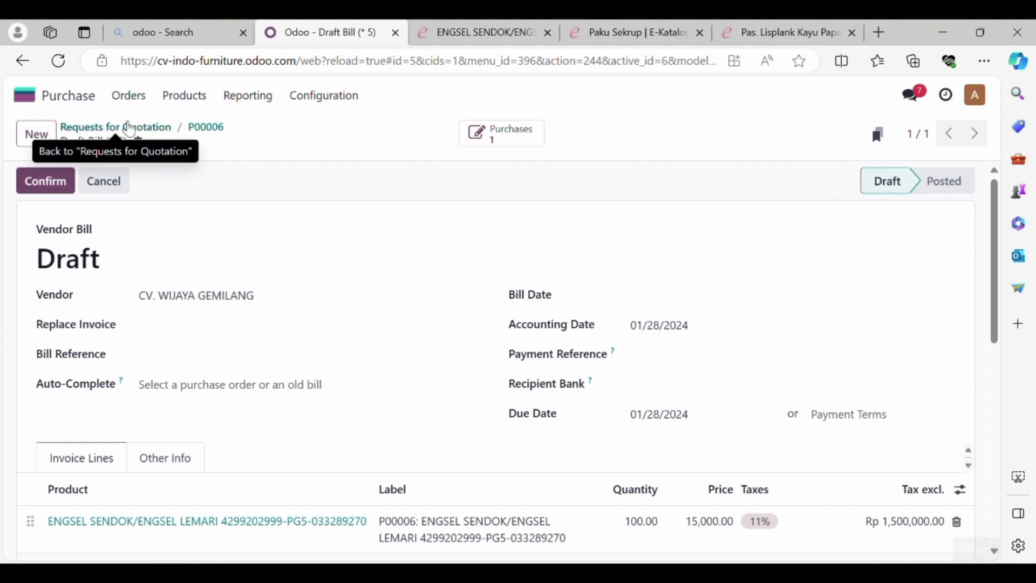
pyautogui.scroll(-1, 253, 314)
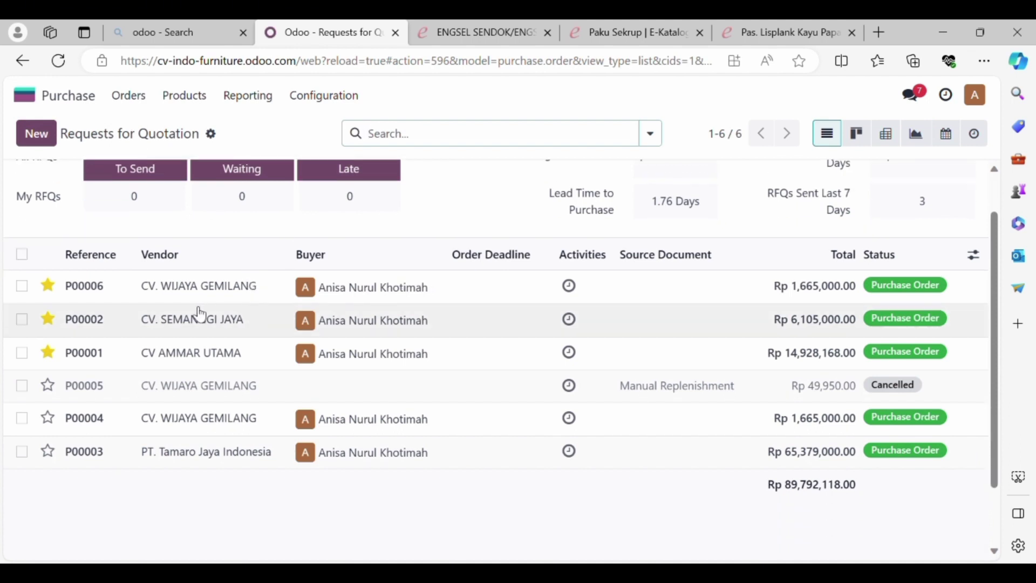
pyautogui.scroll(-1, 194, 332)
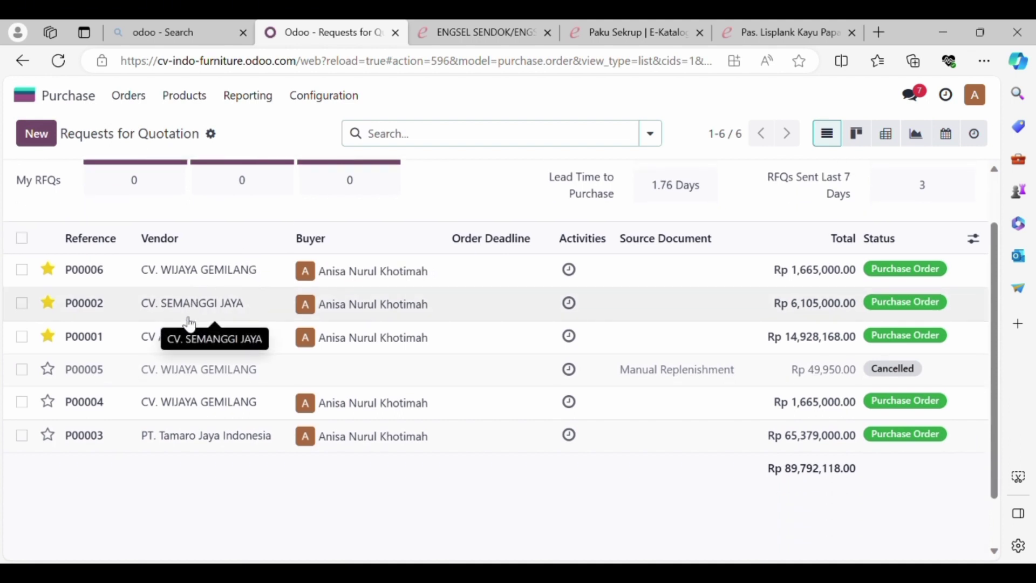
pyautogui.click(153, 342)
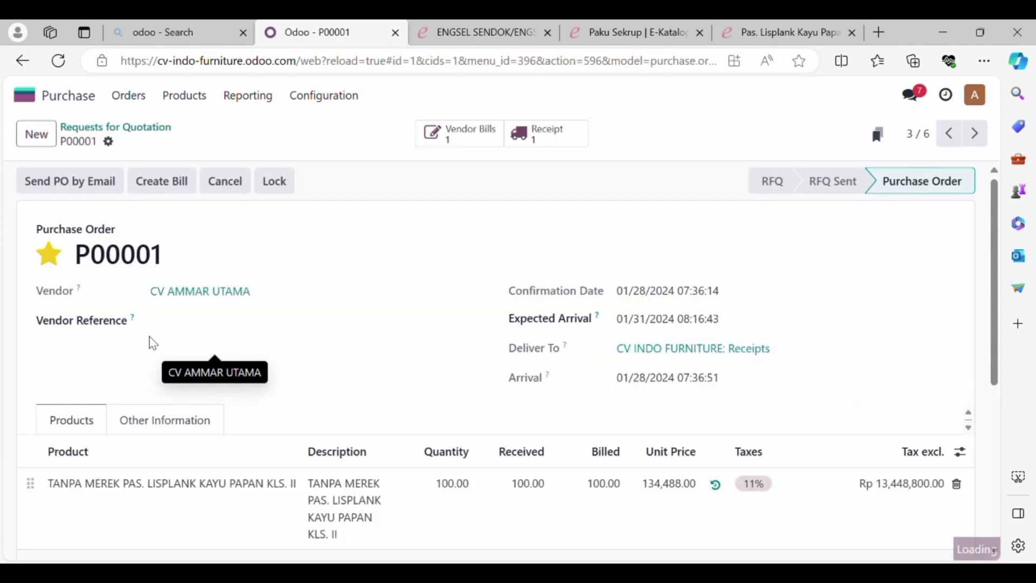
# Step: Review the product lines of the CV AMMAR UTAMA and CV. SEMANGGI JAYA purchase orders and return to the Requests for Quotation list
pyautogui.scroll(-1, 206, 335)
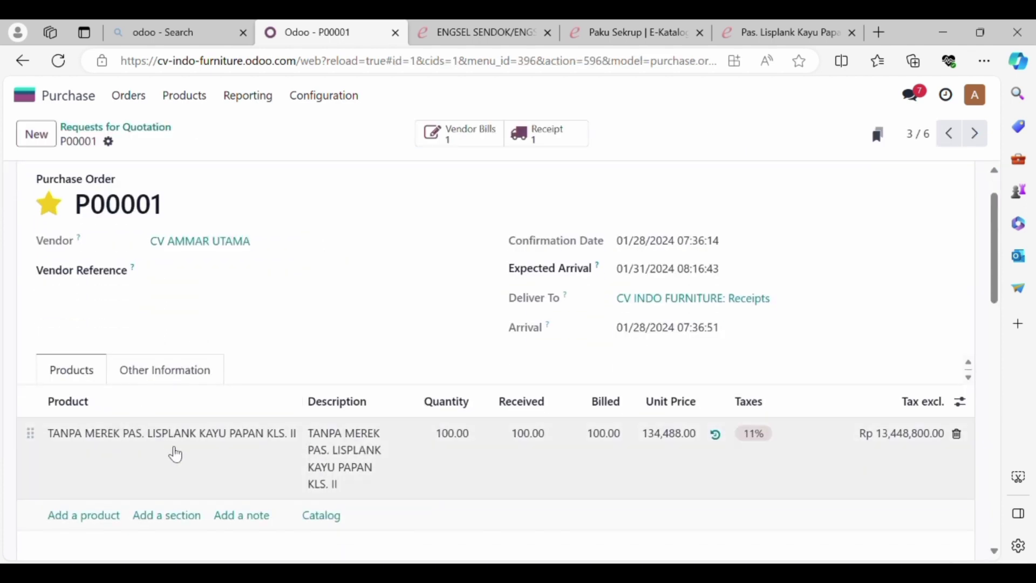
pyautogui.scroll(1, 265, 393)
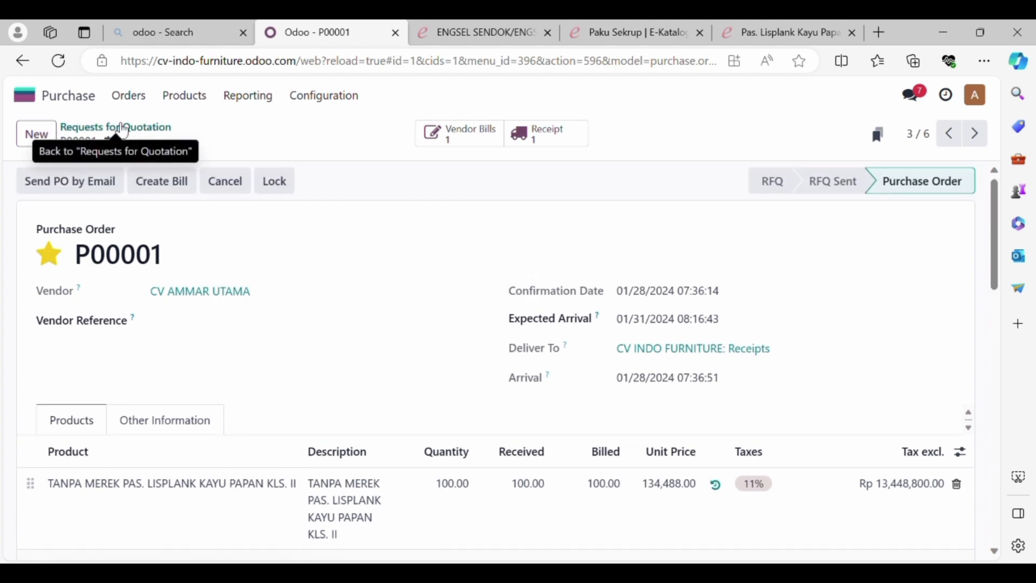
pyautogui.click(114, 127)
pyautogui.click(183, 308)
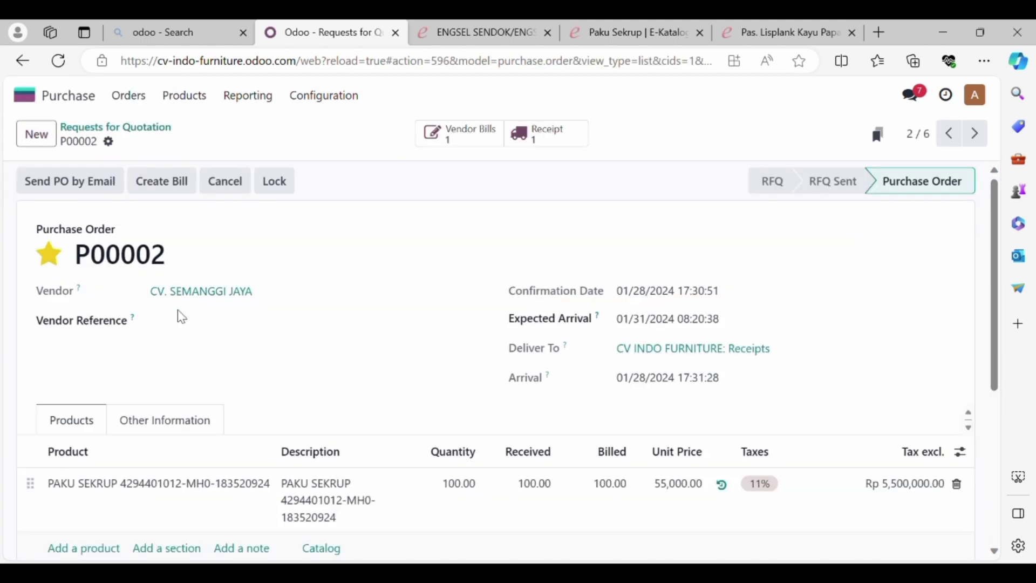
pyautogui.scroll(-1, 182, 360)
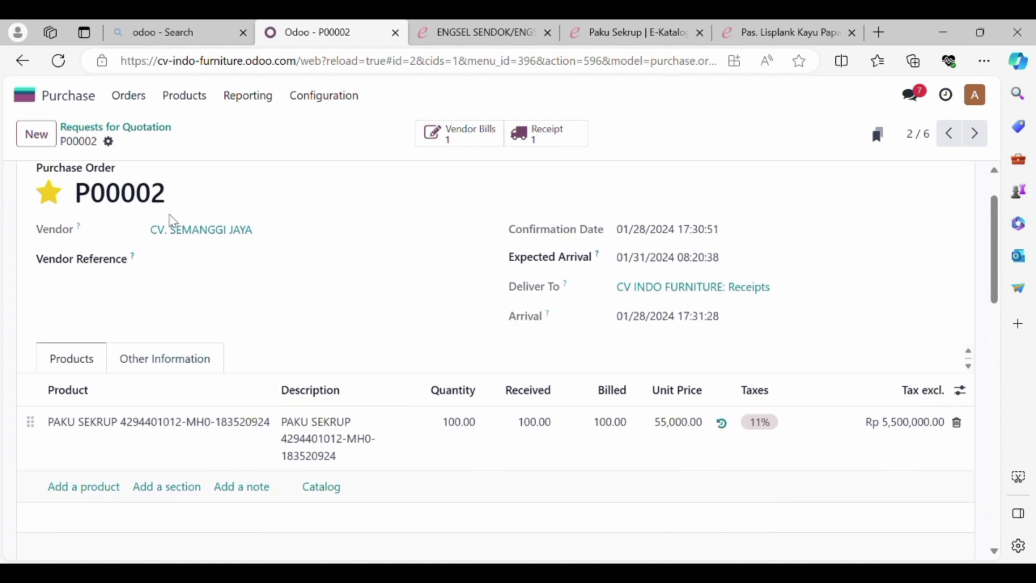
pyautogui.click(148, 132)
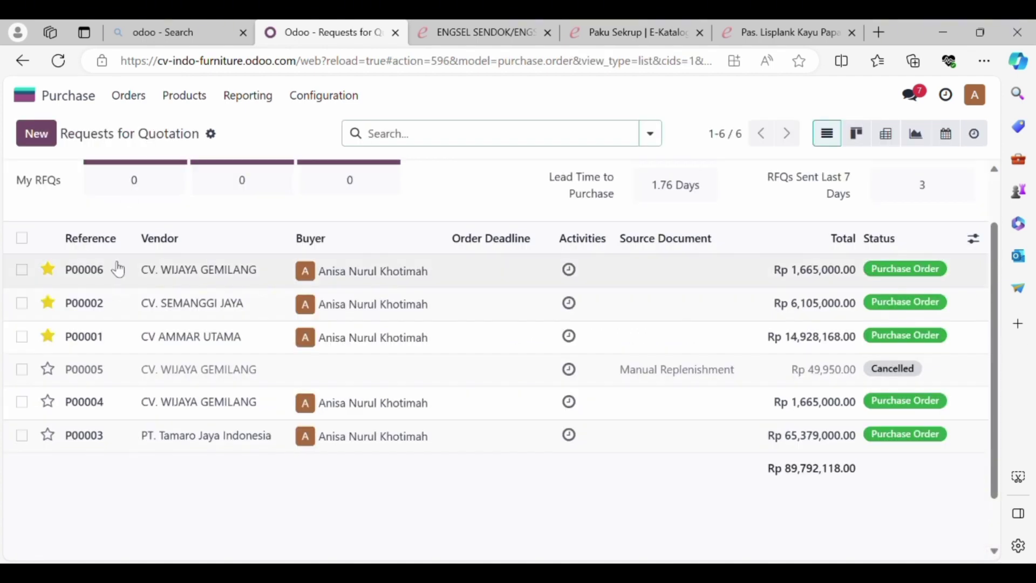
pyautogui.scroll(-1, 118, 269)
pyautogui.scroll(2, 118, 269)
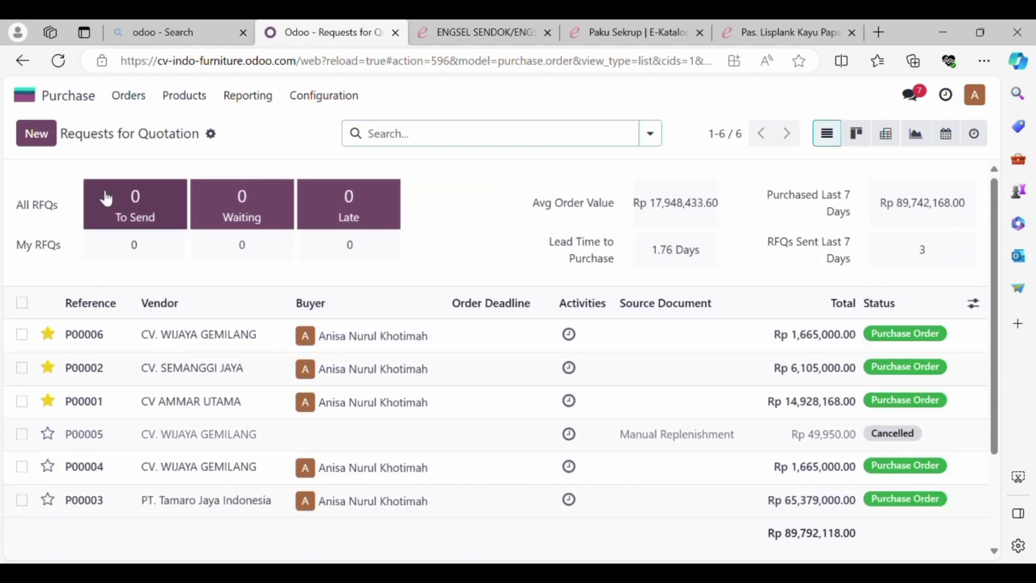
# Step: Switch to the Sales app, start a new order from the Sales Orders list and select the existing individual customer
pyautogui.click(64, 98)
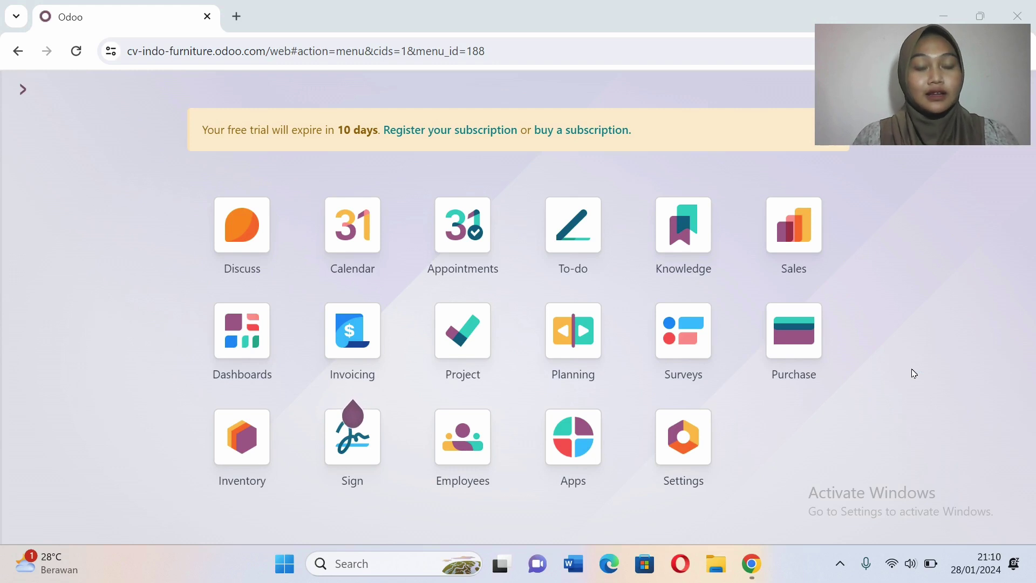
pyautogui.click(811, 216)
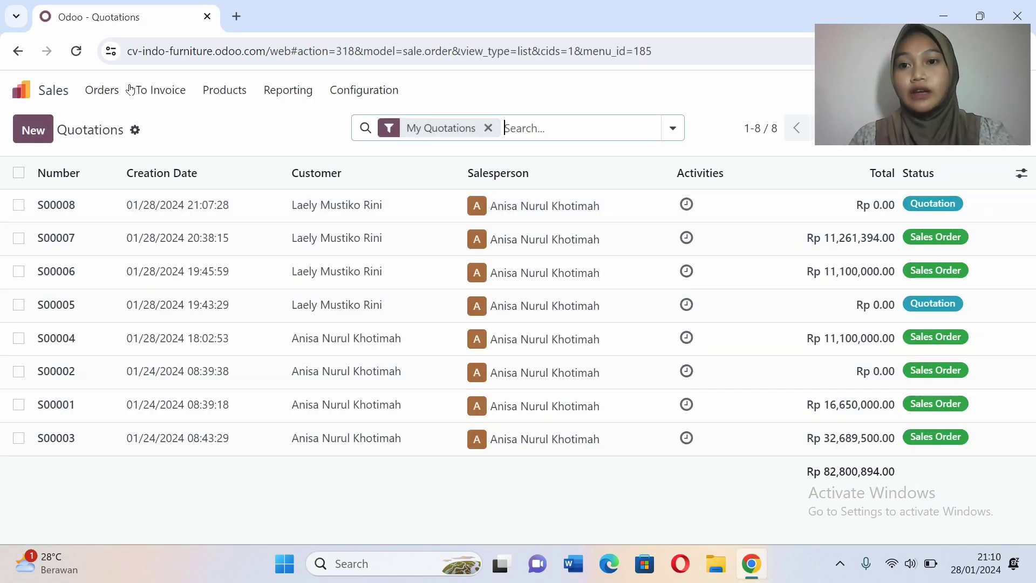
pyautogui.click(98, 89)
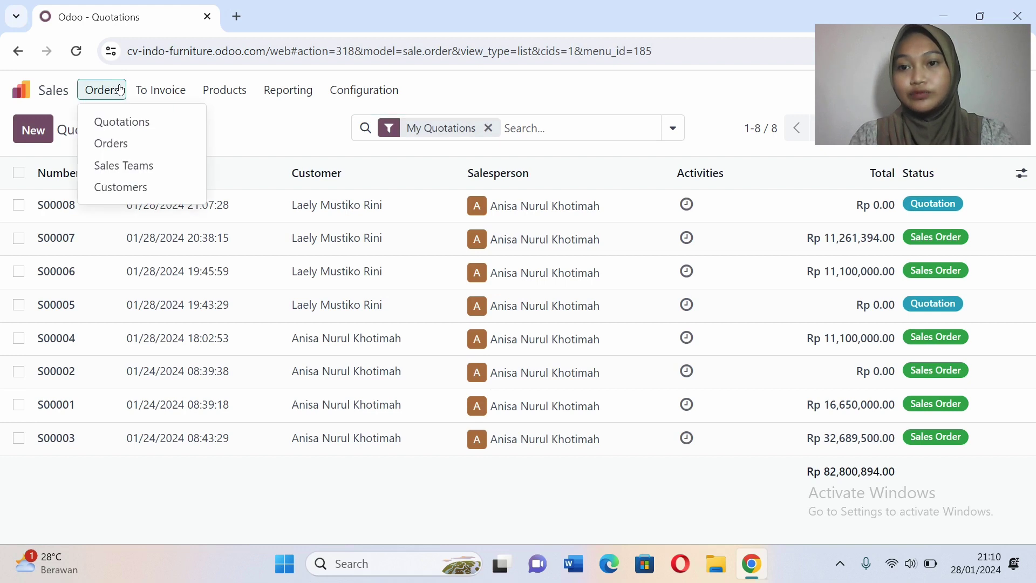
pyautogui.click(131, 145)
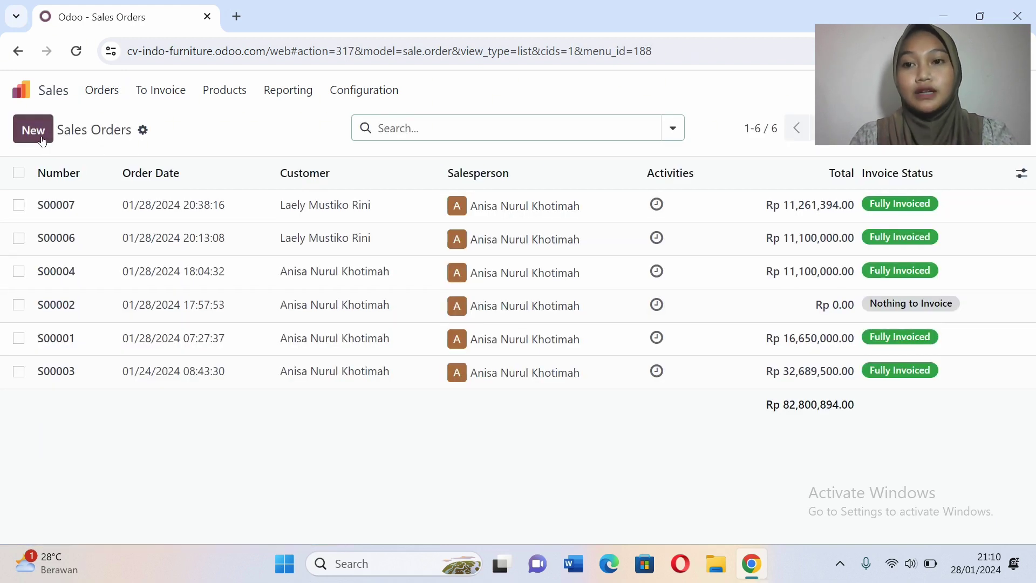
pyautogui.click(43, 139)
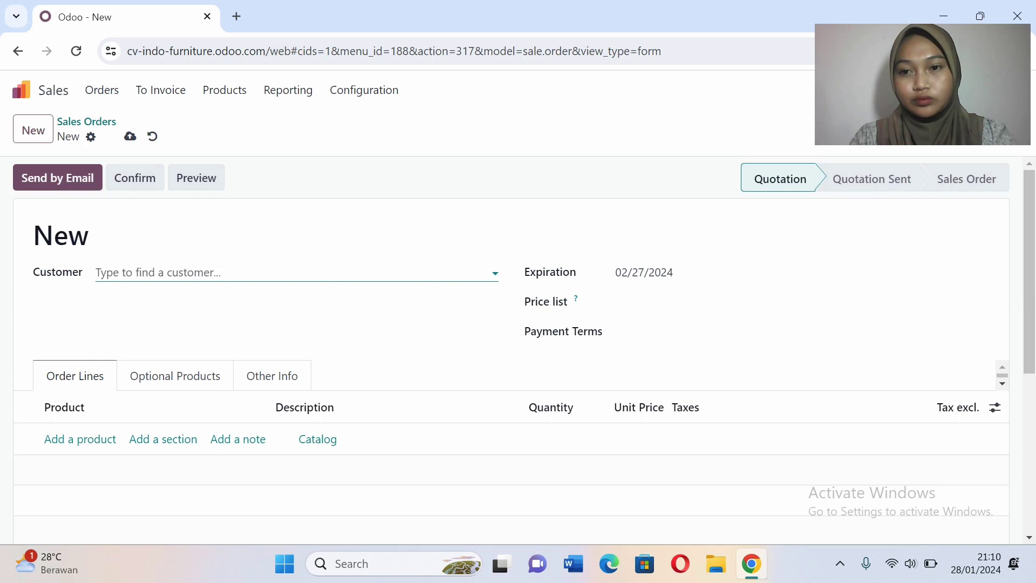
pyautogui.click(218, 273)
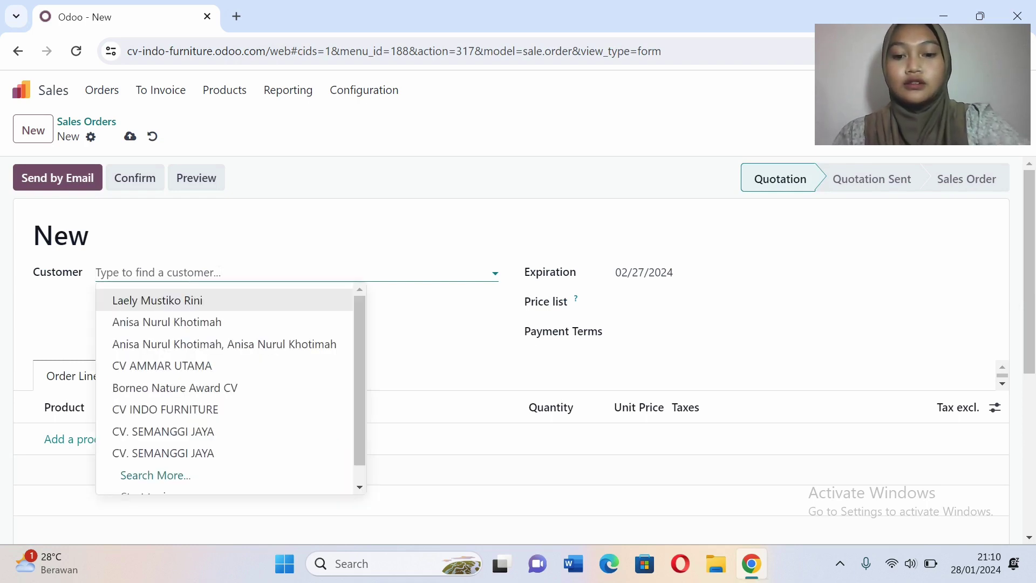
pyautogui.write('L')
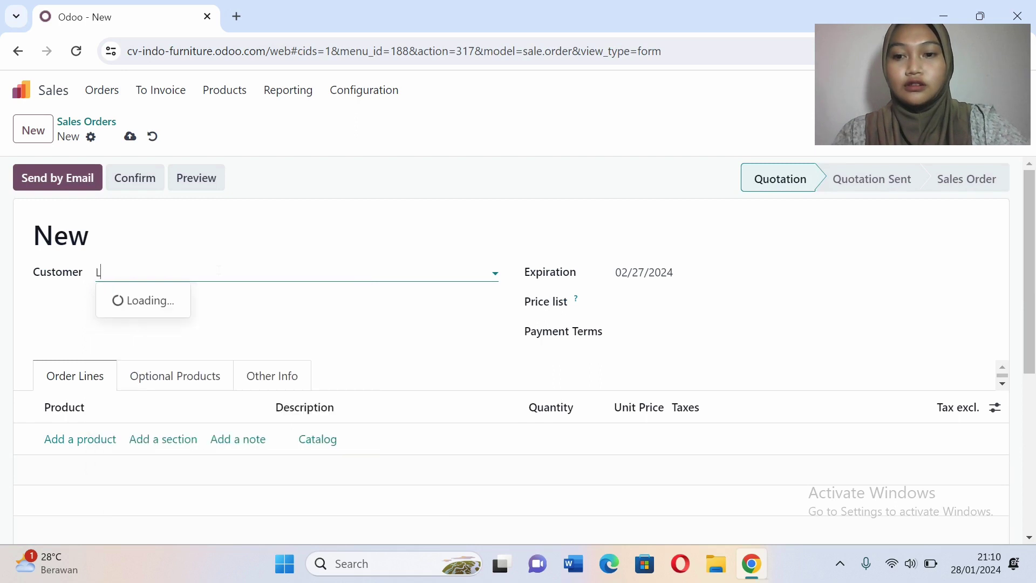
pyautogui.click(202, 306)
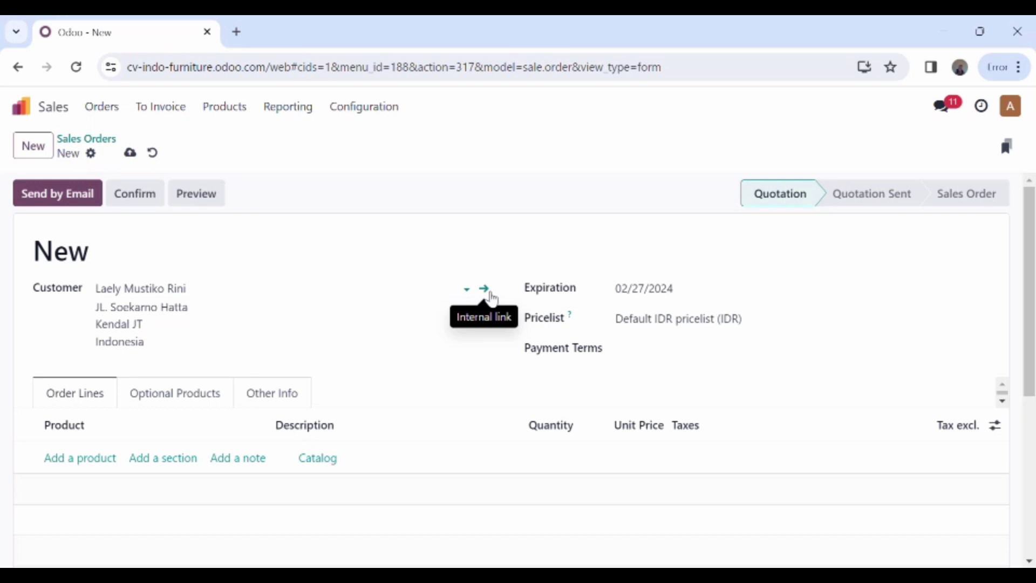
# Step: Open the customer's contact record from the quotation, check the address fields without changing them and return to the quotation
pyautogui.click(485, 290)
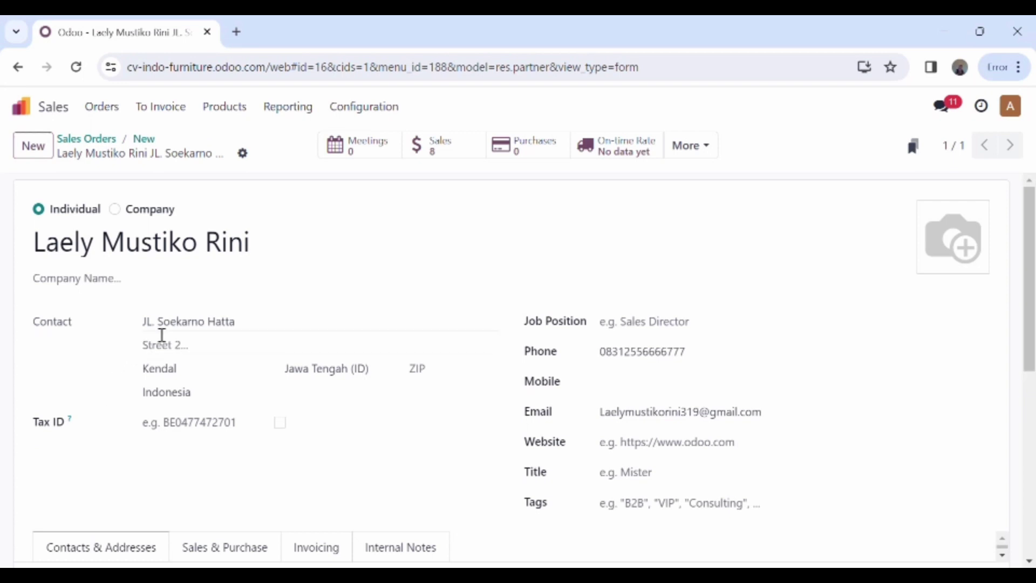
pyautogui.click(240, 333)
pyautogui.click(189, 379)
pyautogui.click(363, 374)
pyautogui.click(192, 410)
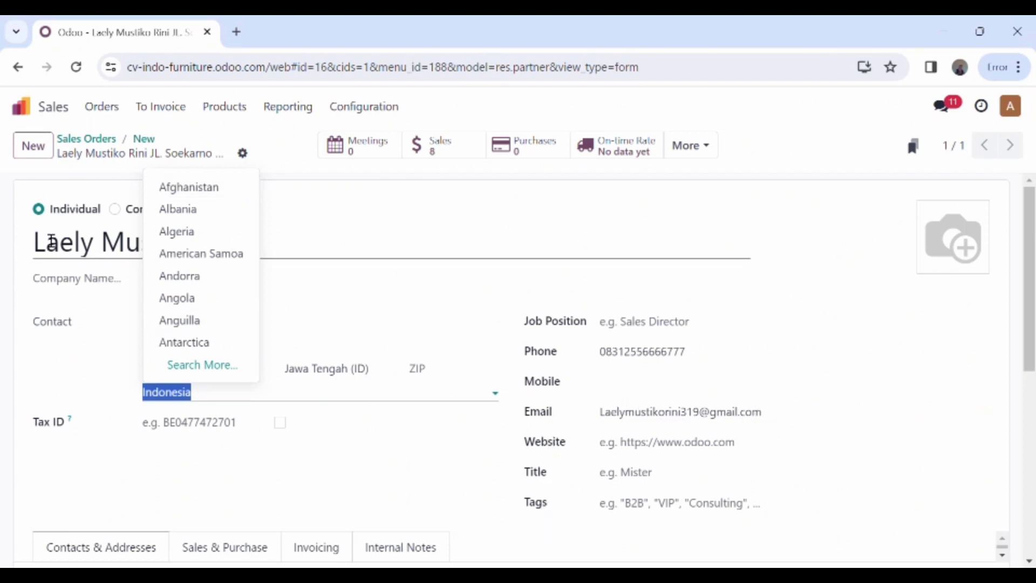
pyautogui.click(18, 65)
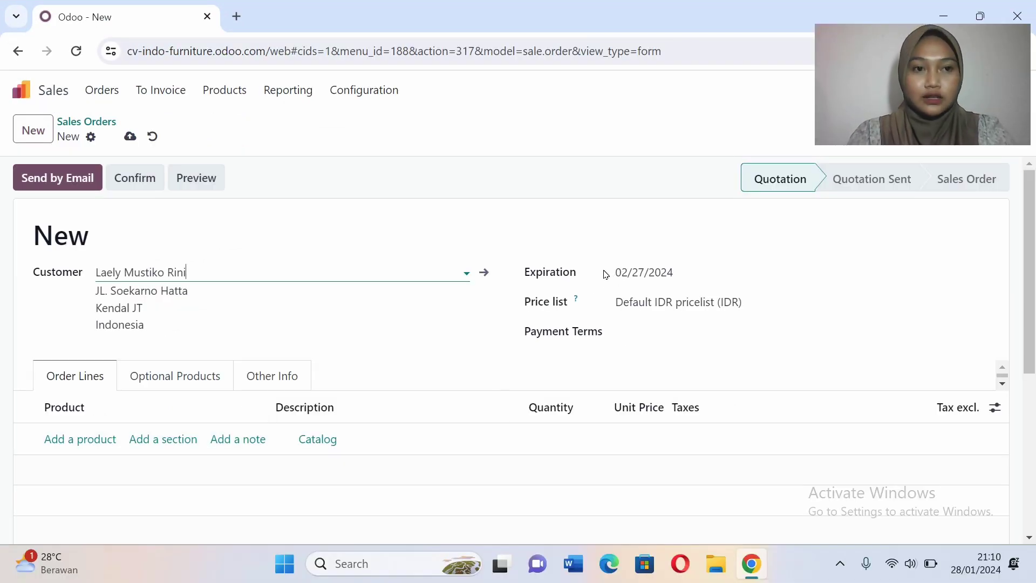
# Step: Set the quotation's payment terms to Immediate Payment and add the product MEJA KERJA as an order line
pyautogui.click(607, 336)
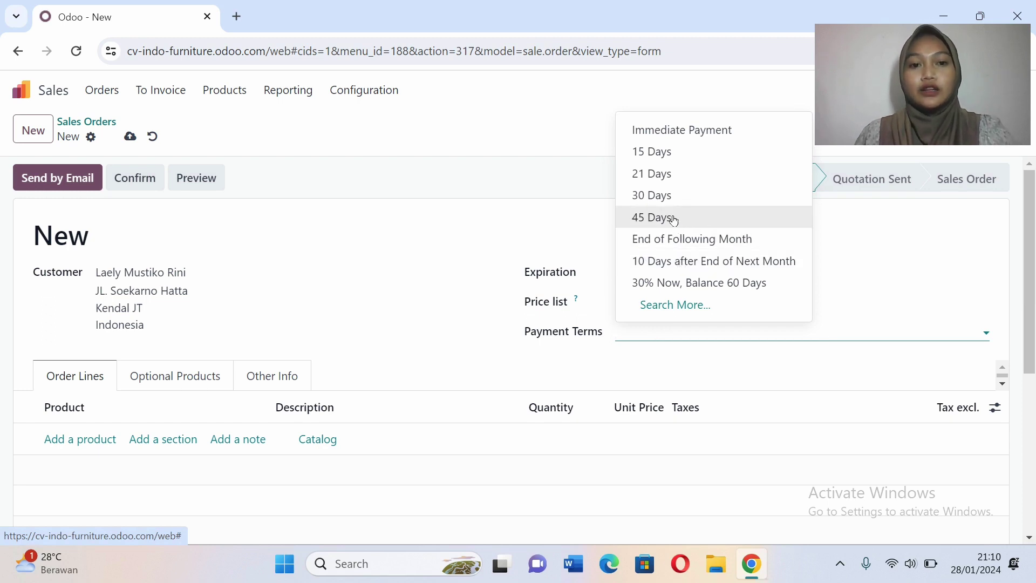
pyautogui.click(696, 138)
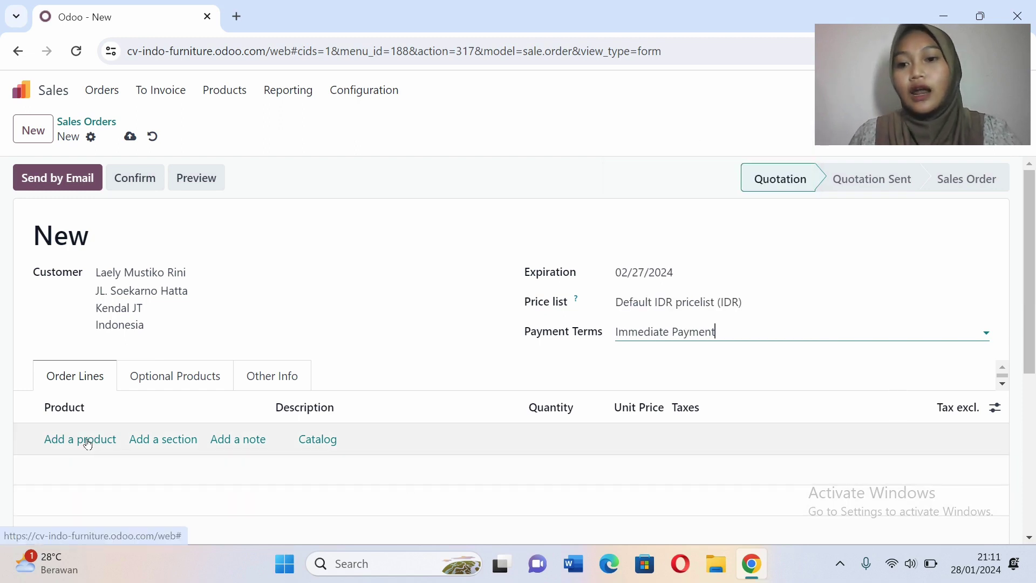
pyautogui.click(88, 444)
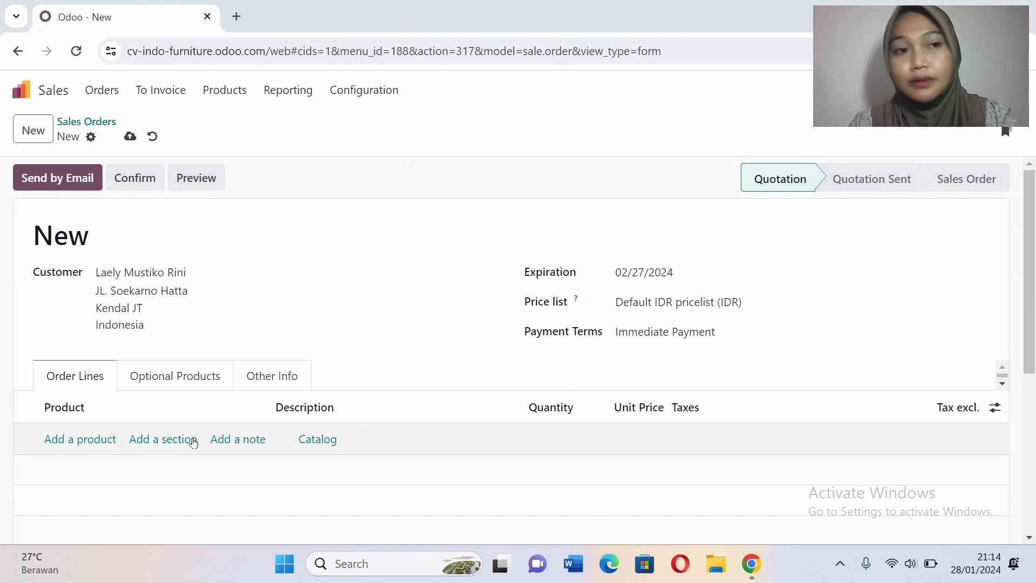
pyautogui.click(111, 442)
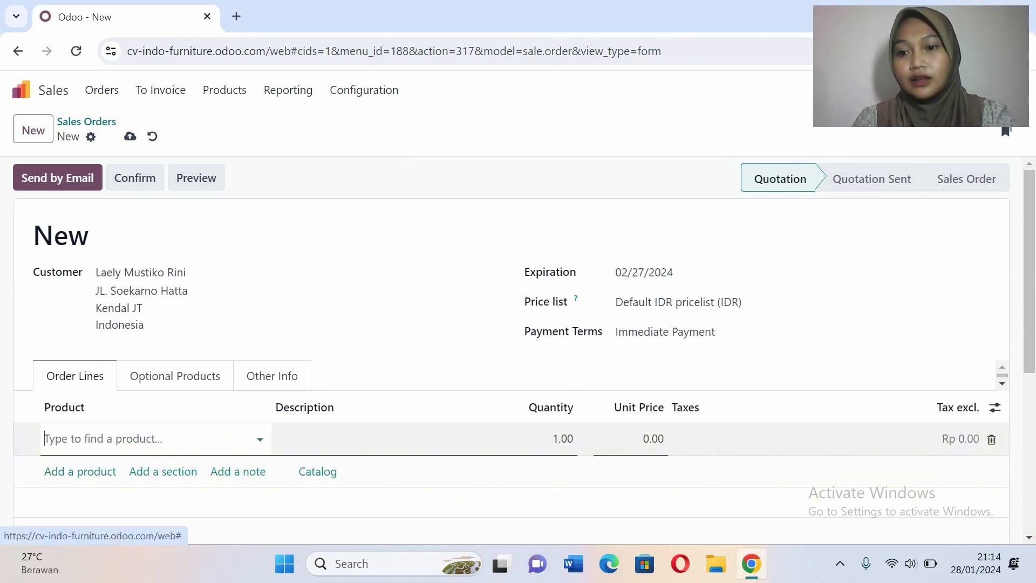
pyautogui.click(185, 447)
pyautogui.write('me')
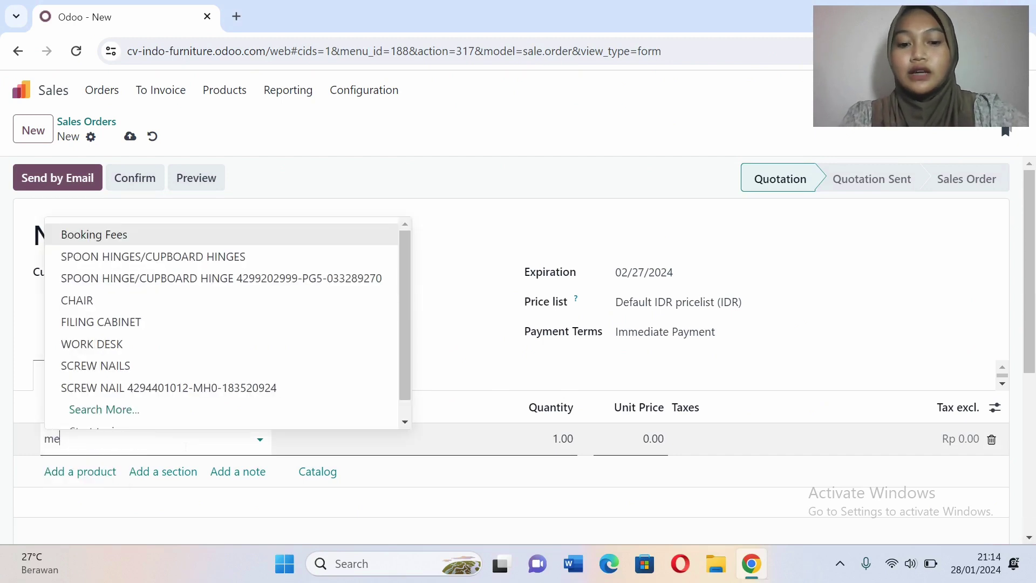
pyautogui.write('ja')
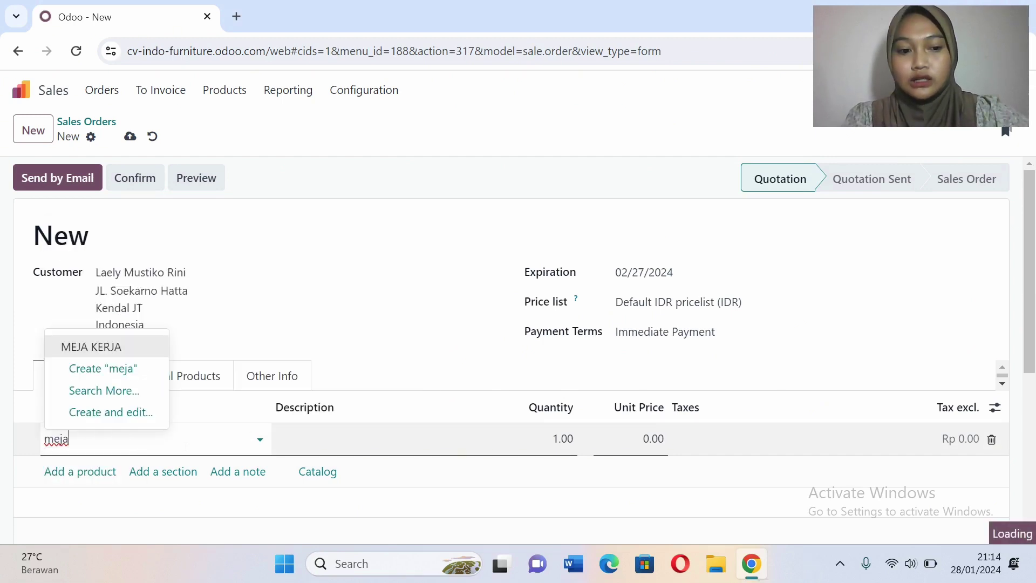
pyautogui.write(' kerja')
pyautogui.press('Return')
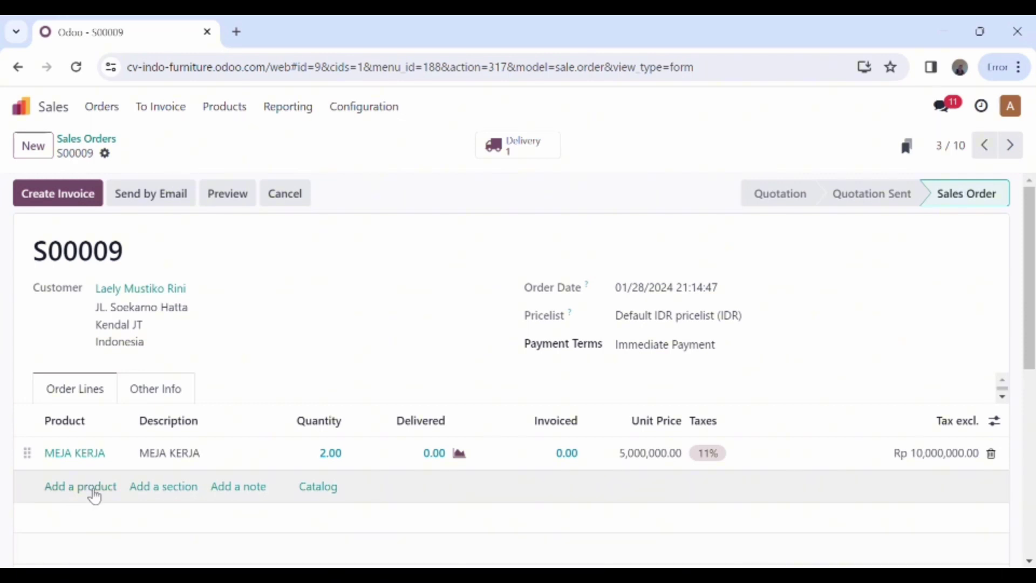
pyautogui.click(95, 488)
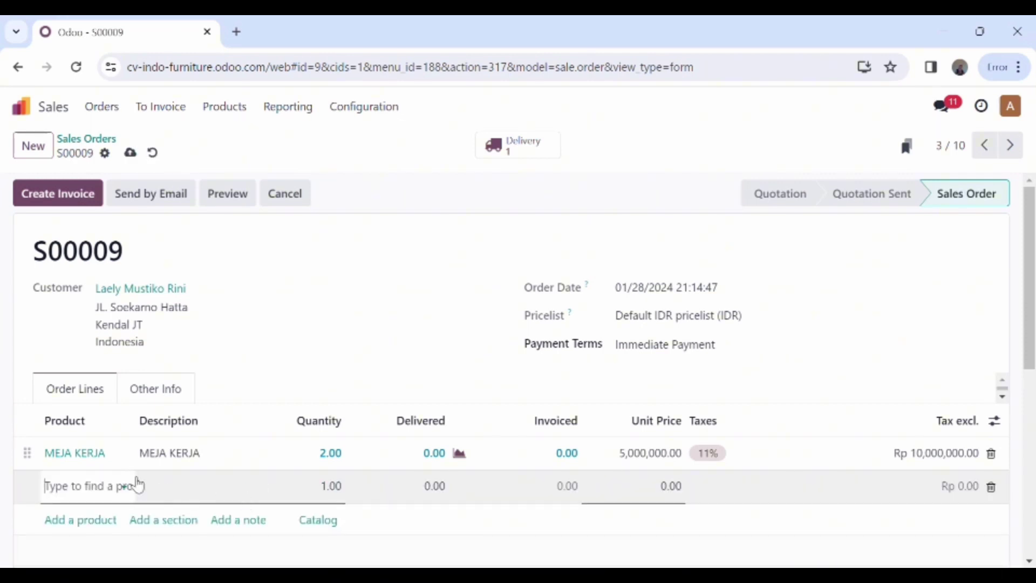
pyautogui.click(297, 495)
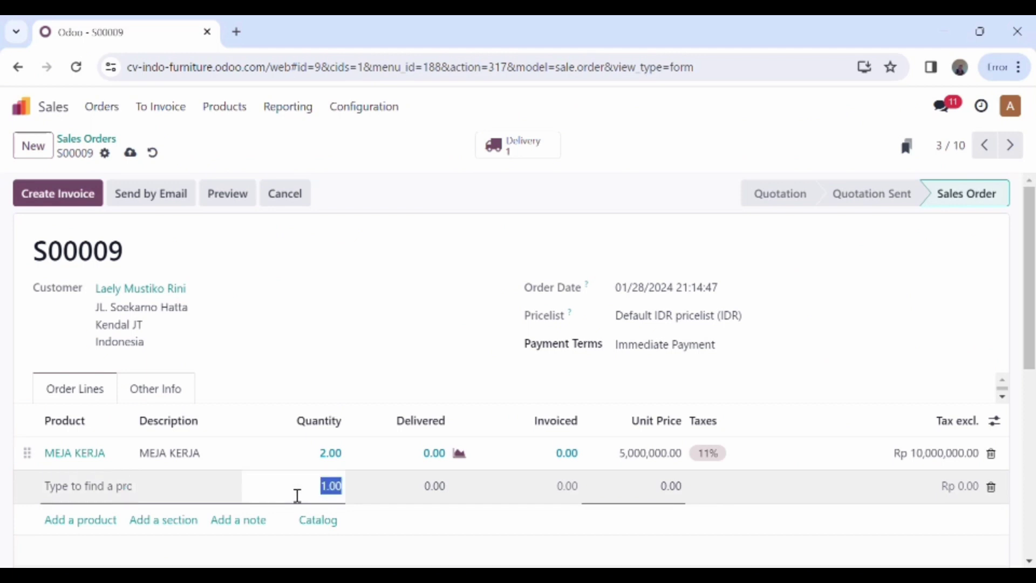
pyautogui.click(296, 496)
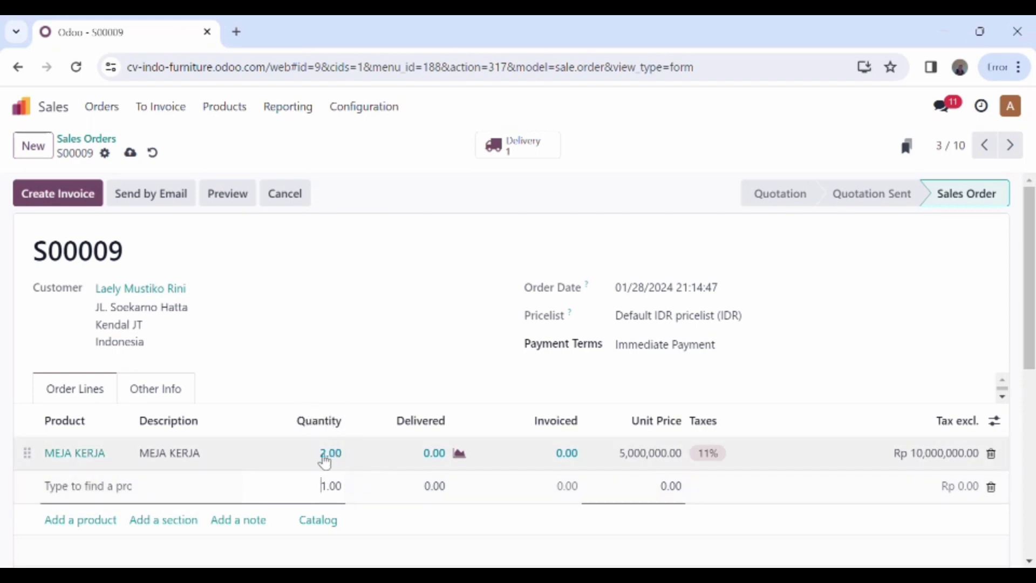
pyautogui.click(345, 483)
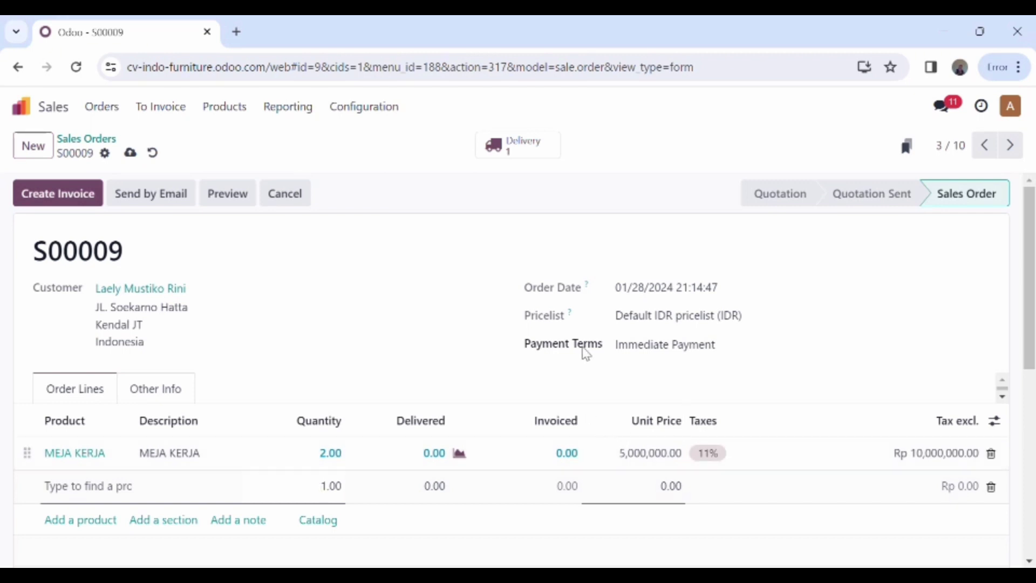
pyautogui.click(658, 300)
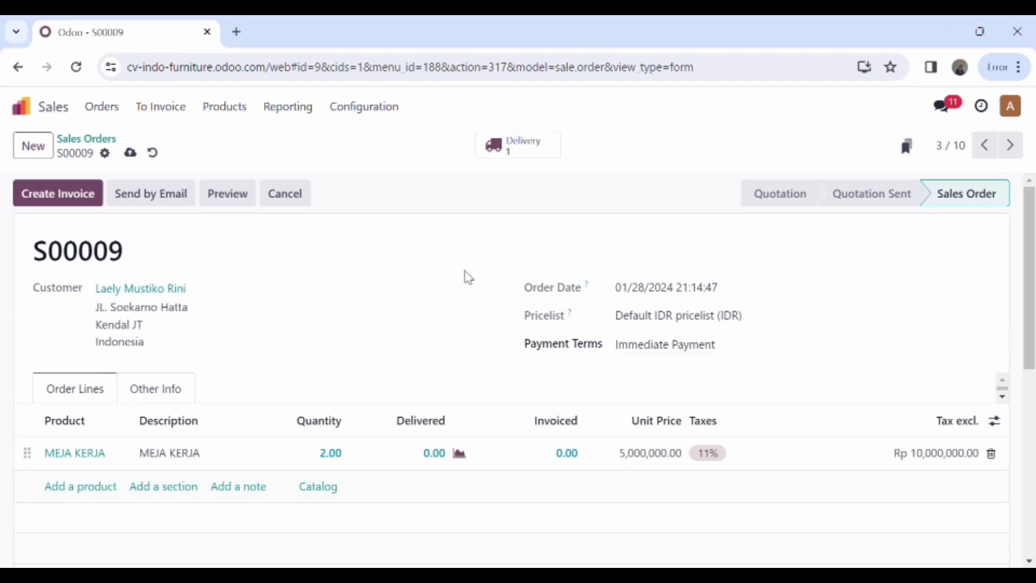
# Step: Switch to the Inventory app, open the ready CV INDO FURNITURE delivery order for the new MEJA KERJA sale and check its scheduled date
pyautogui.click(59, 111)
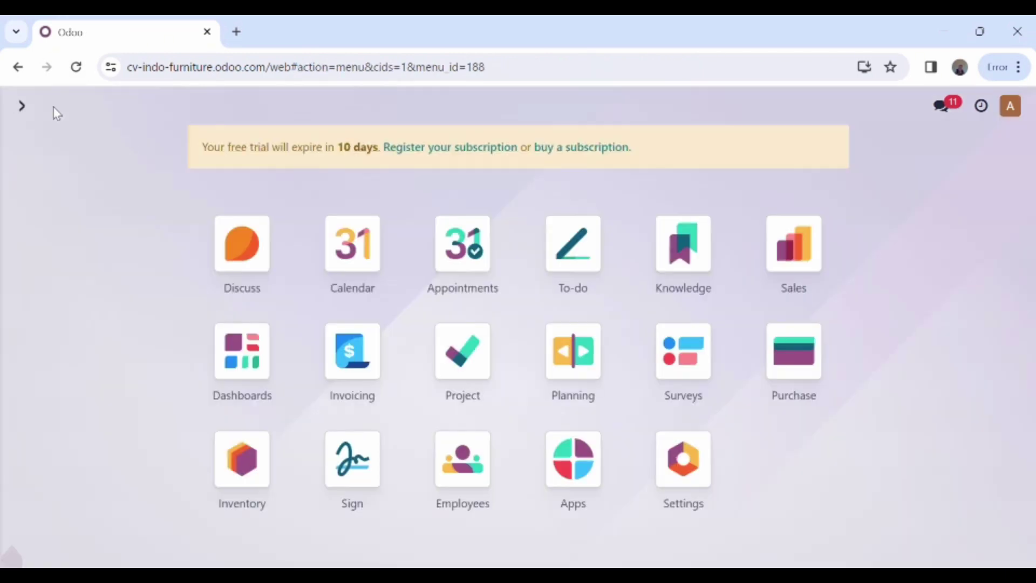
pyautogui.click(243, 459)
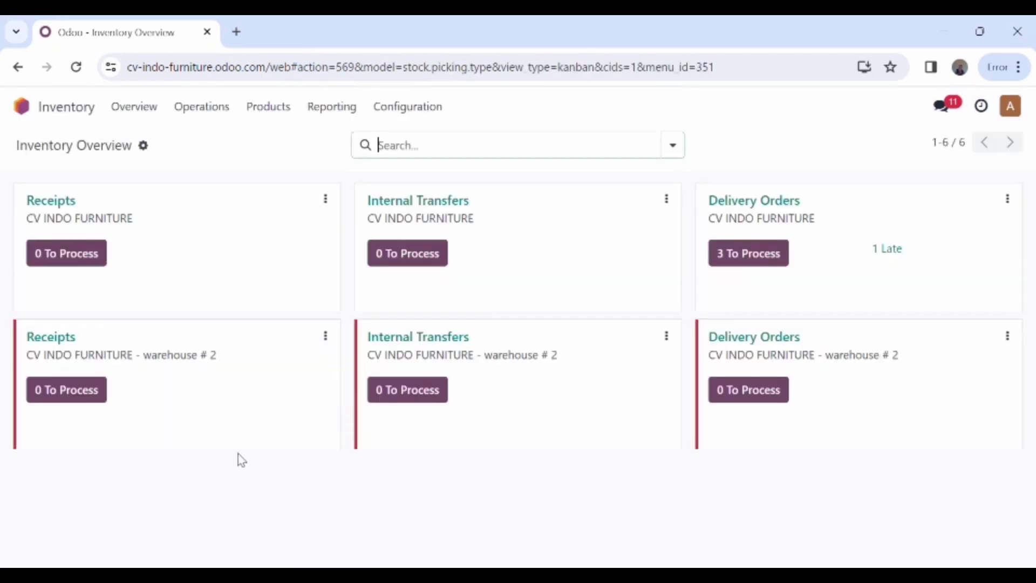
pyautogui.click(744, 264)
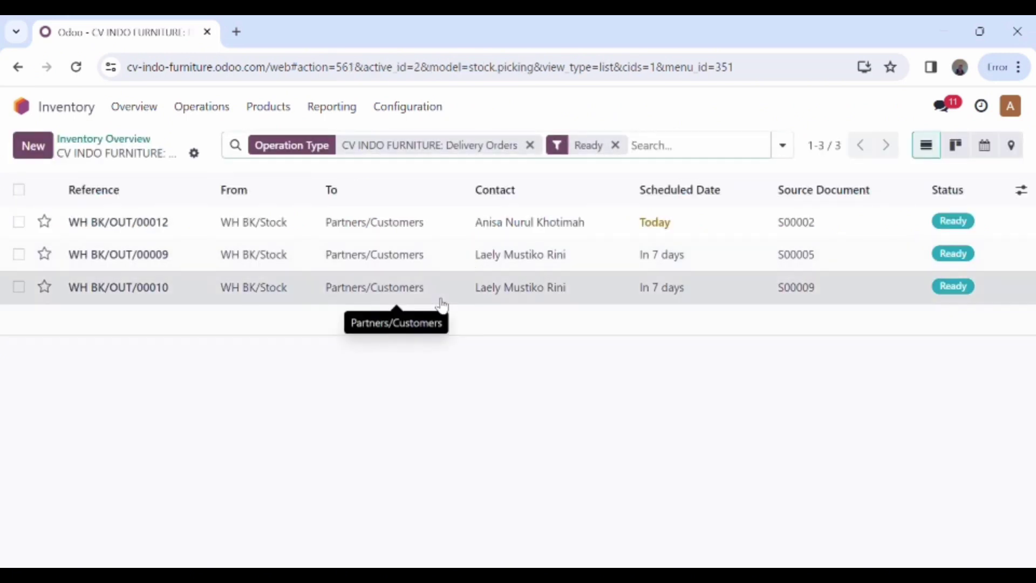
pyautogui.click(440, 301)
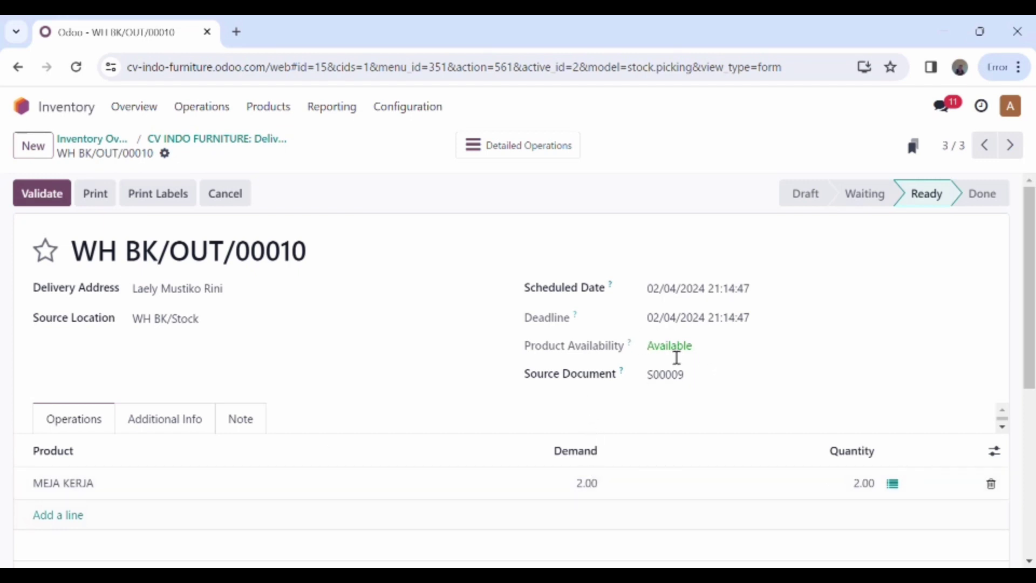
pyautogui.click(699, 294)
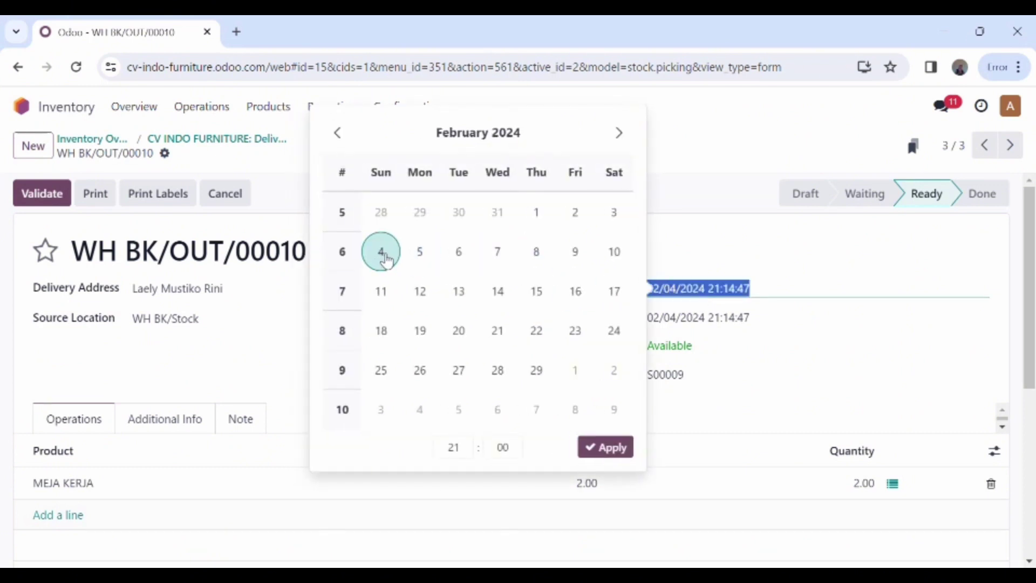
pyautogui.click(810, 391)
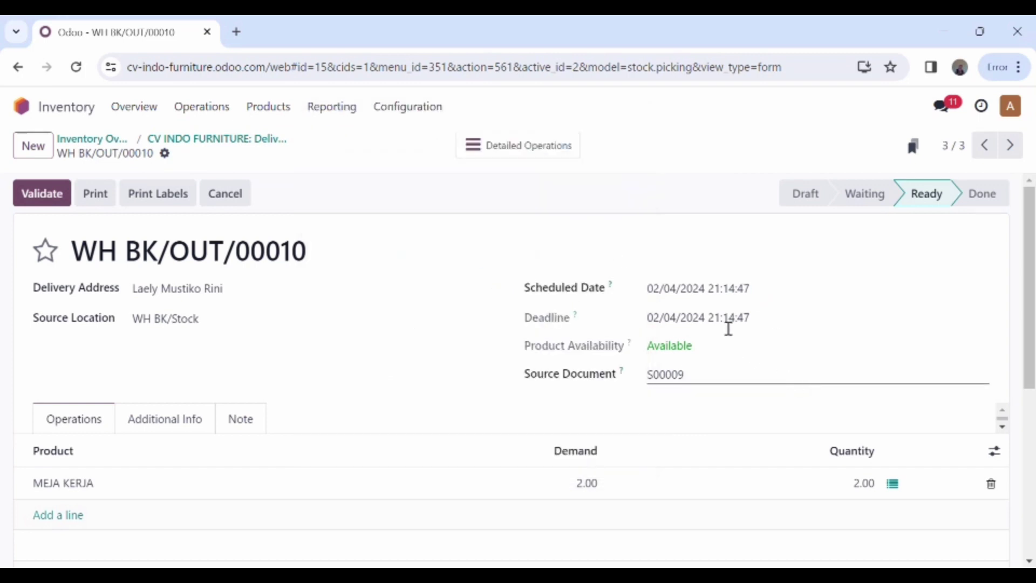
# Step: Validate the ready delivery order for 2.00 units of MEJA KERJA
pyautogui.click(707, 324)
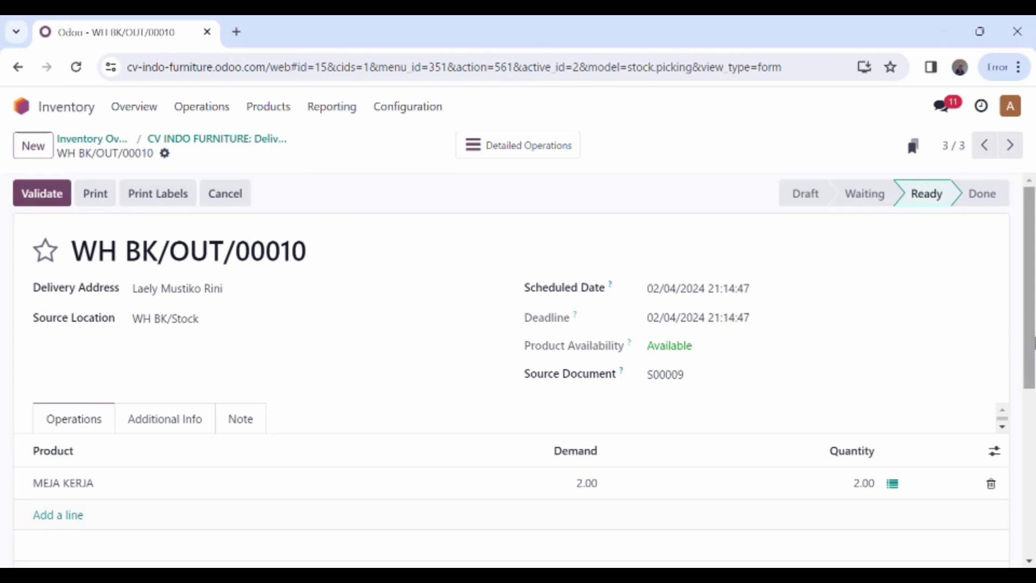
pyautogui.moveTo(1033, 335); pyautogui.dragTo(1023, 296)
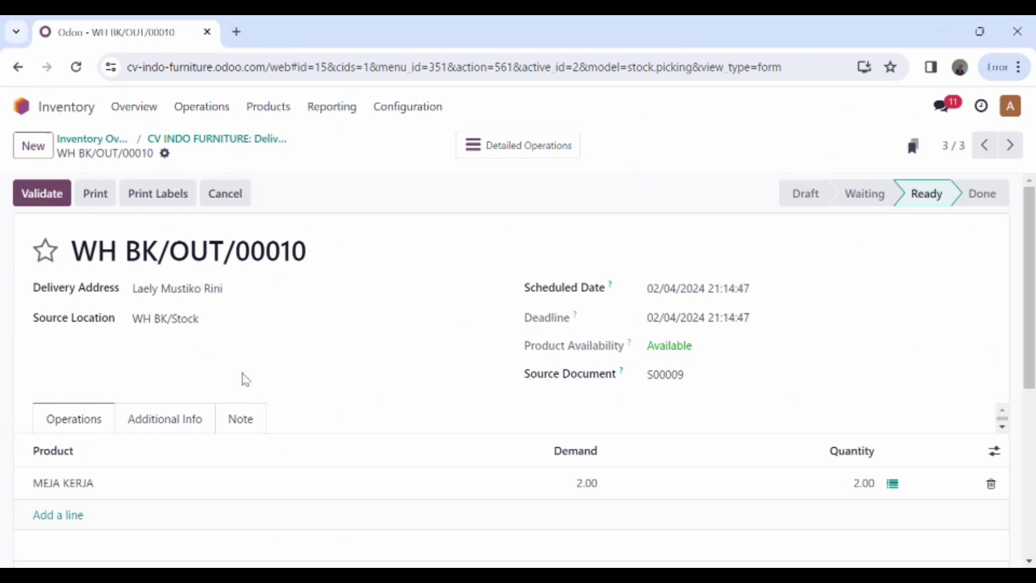
pyautogui.click(40, 193)
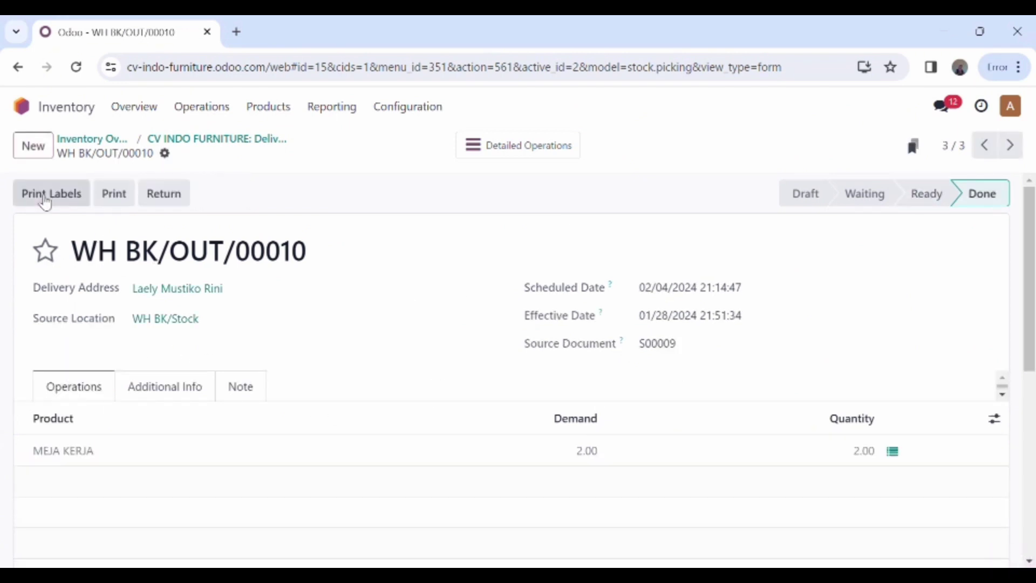
# Step: Switch to the Sales app, open the delivered MEJA KERJA order created at 21:14:47, and create and confirm a regular invoice for it
pyautogui.click(52, 111)
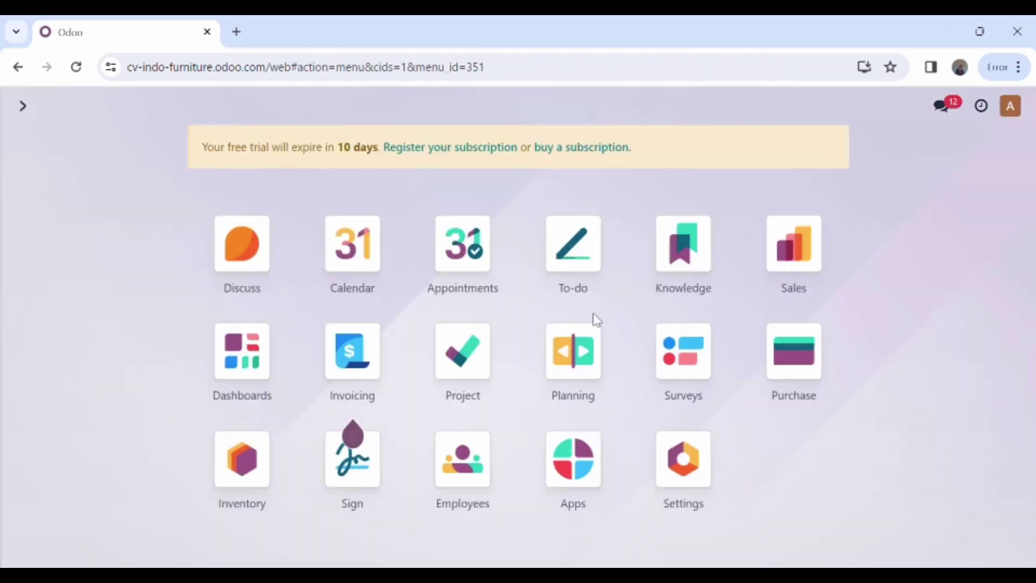
pyautogui.click(805, 236)
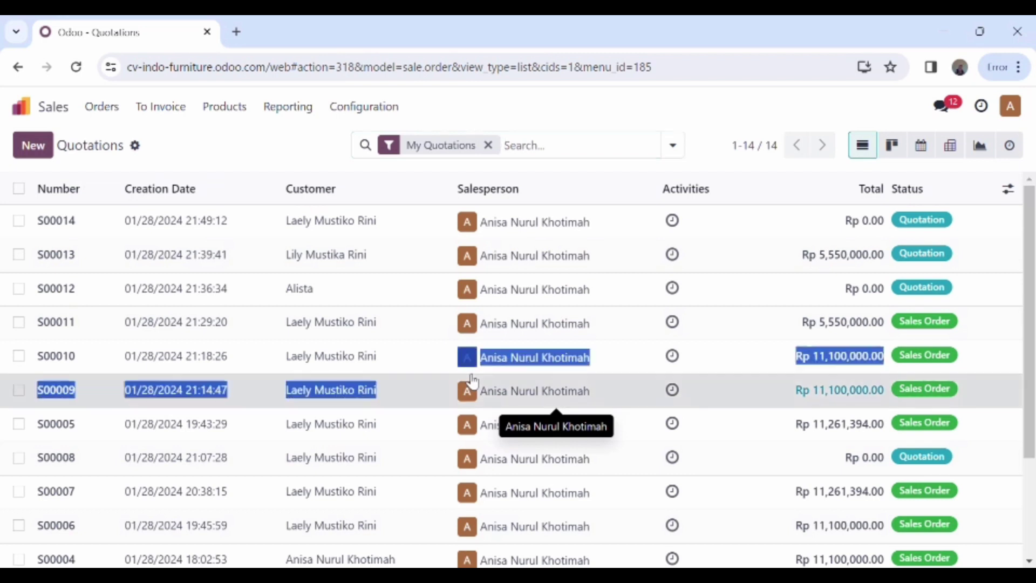
pyautogui.click(463, 386)
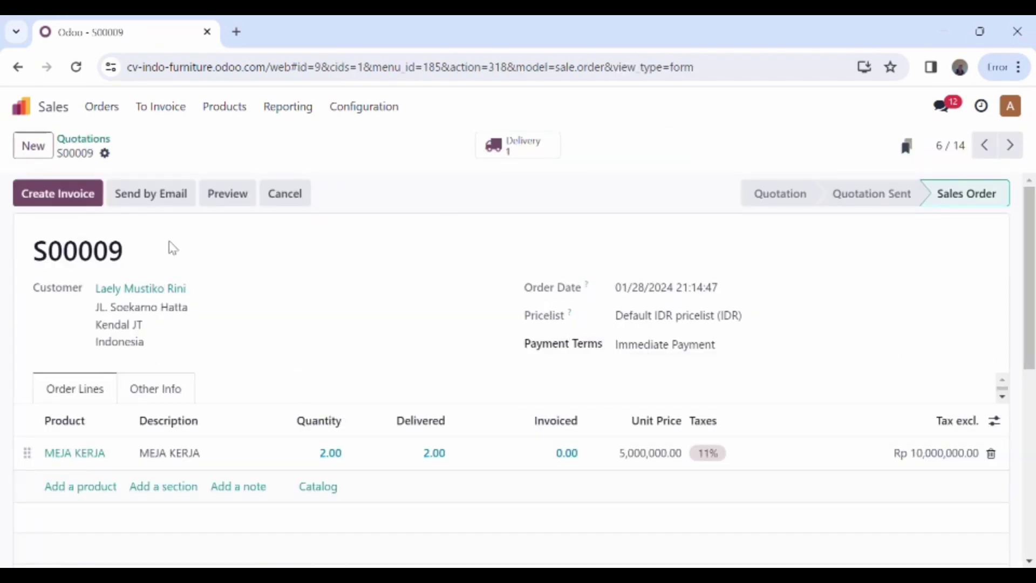
pyautogui.click(86, 196)
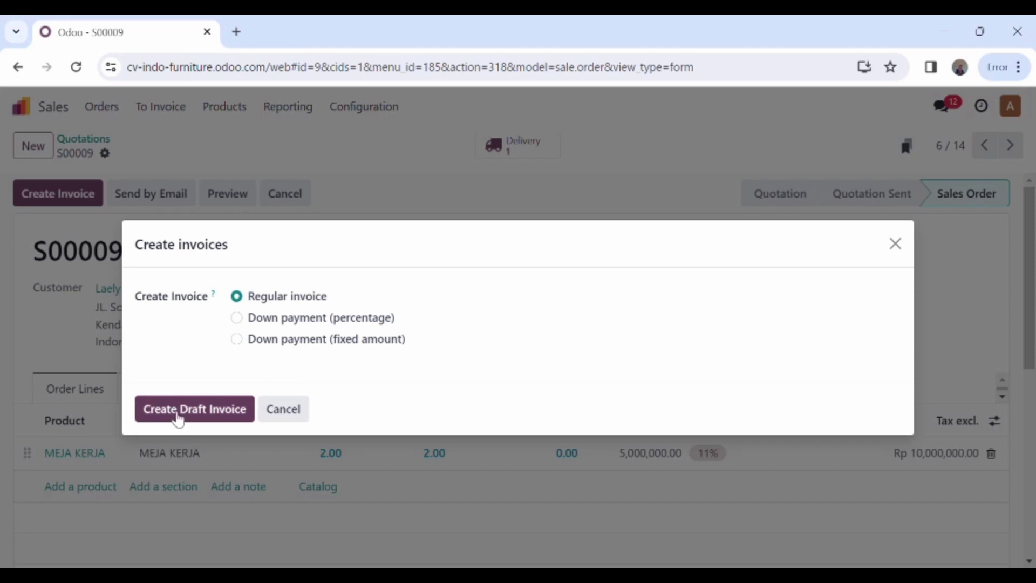
pyautogui.click(178, 420)
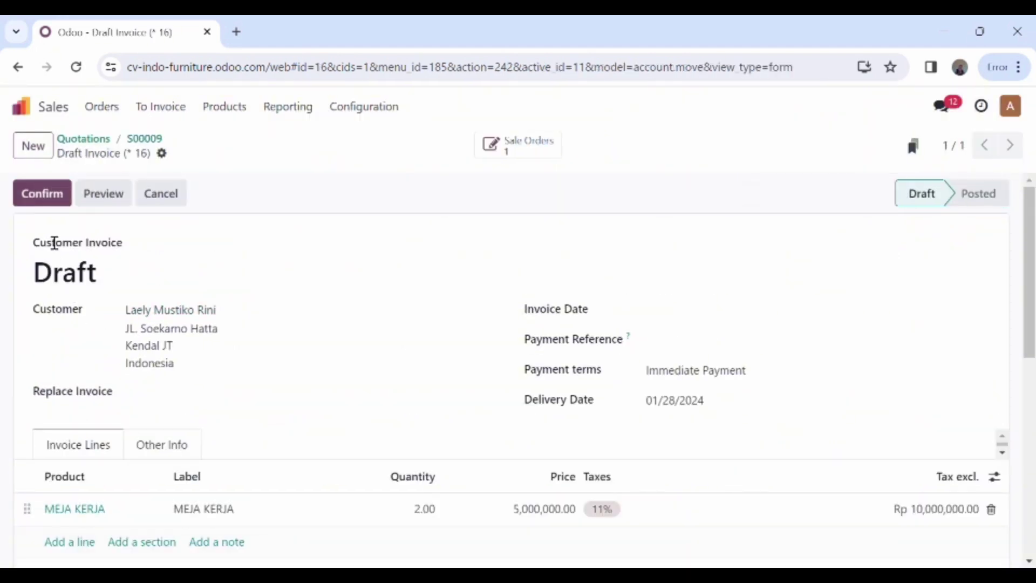
pyautogui.click(43, 205)
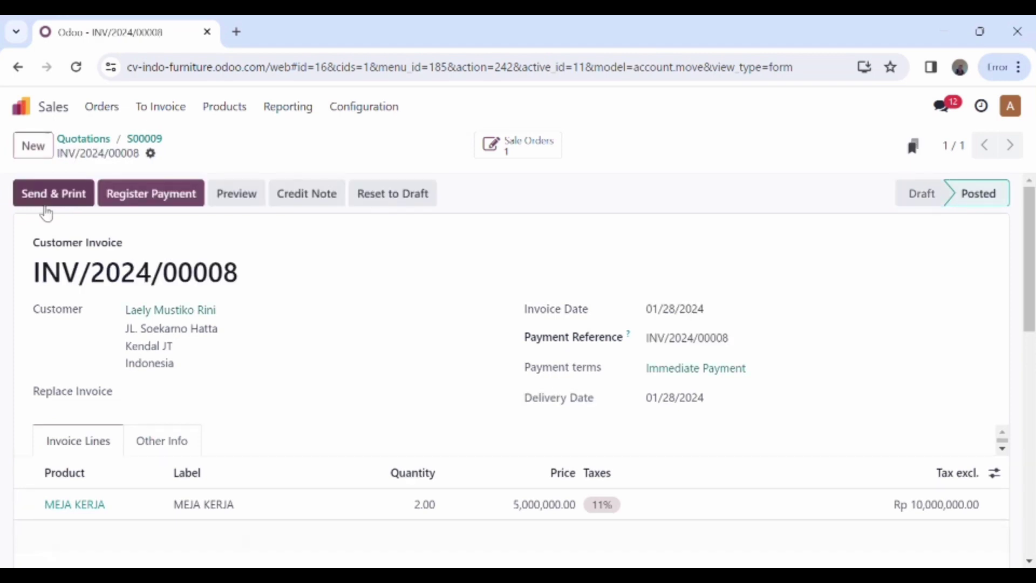
# Step: Register the full payment of the MEJA KERJA customer invoice in the Cash journal
pyautogui.click(186, 205)
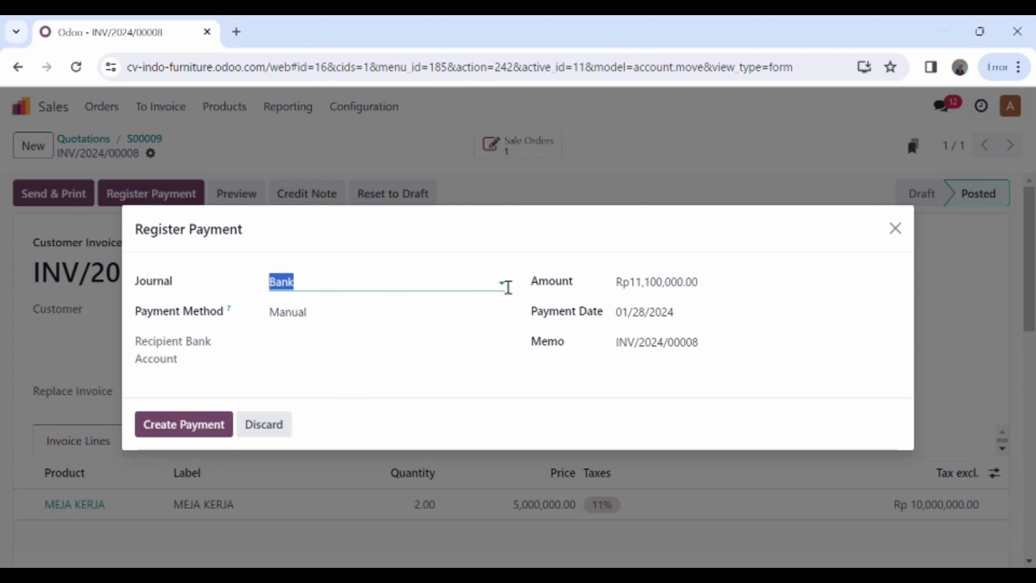
pyautogui.click(510, 292)
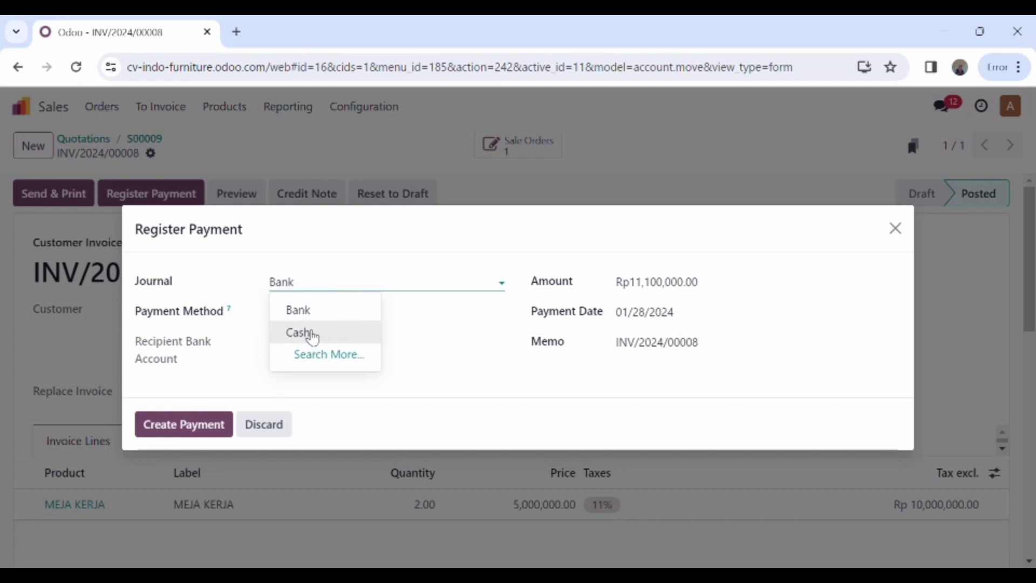
pyautogui.click(312, 335)
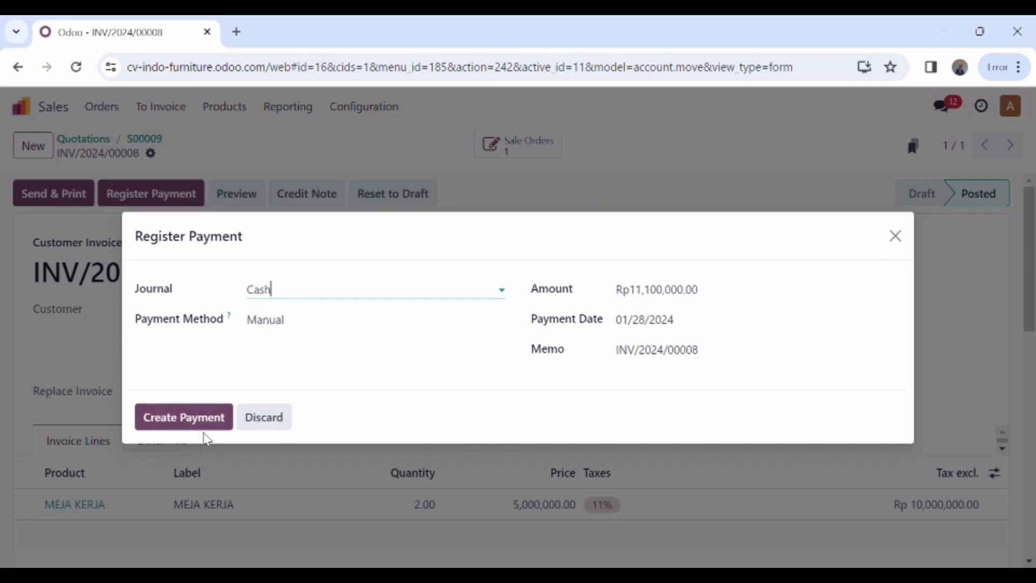
pyautogui.click(202, 421)
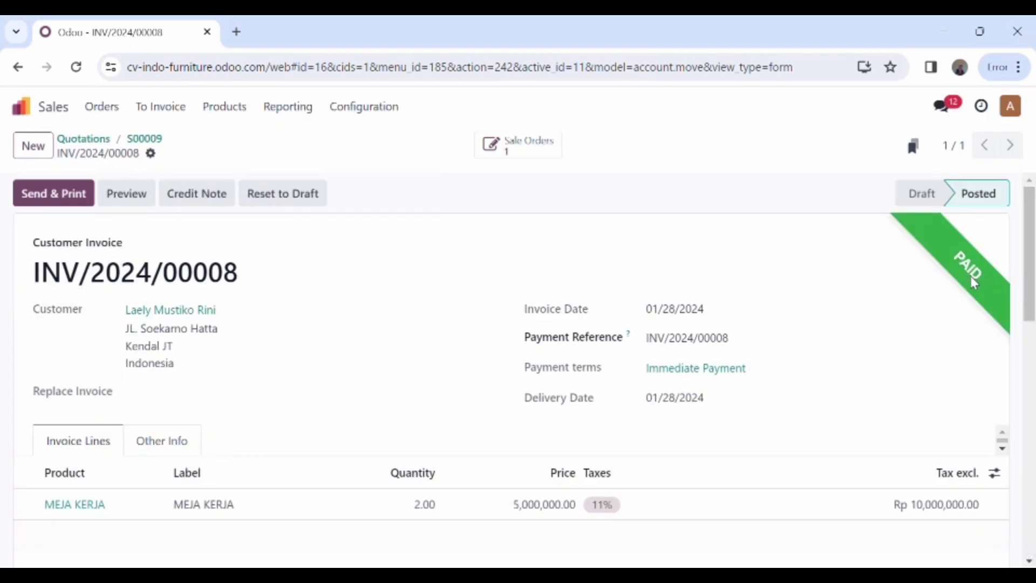
# Step: Switch to the Inventory app, check the on-hand stock on the MEJA KERJA product record and return to the inventory overview
pyautogui.click(56, 115)
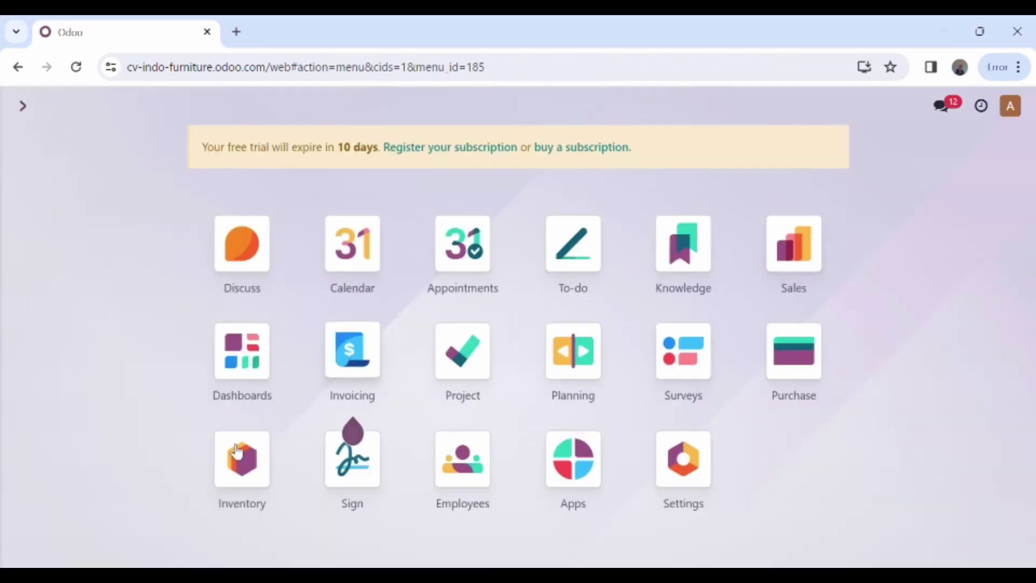
pyautogui.click(271, 475)
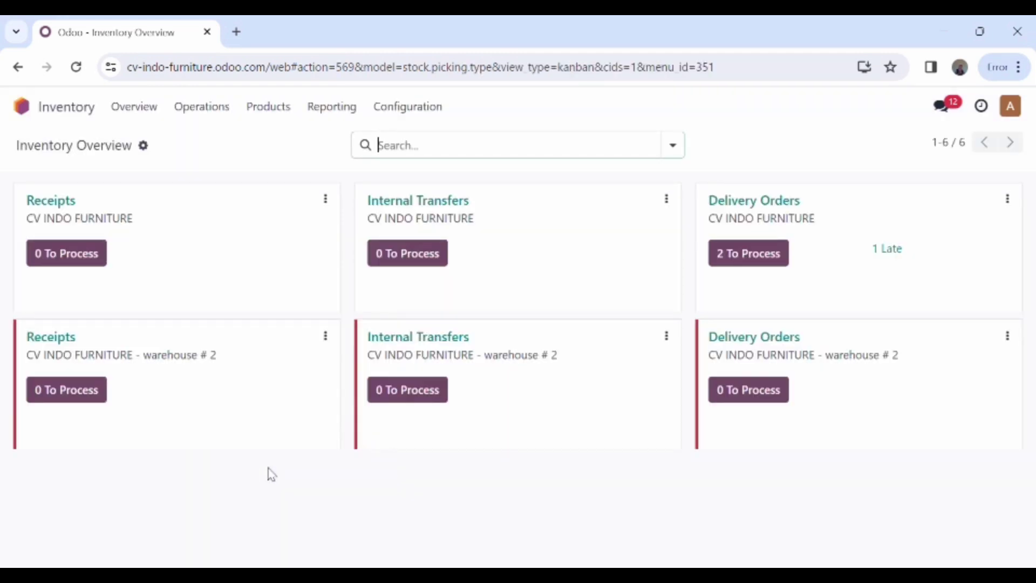
pyautogui.click(271, 114)
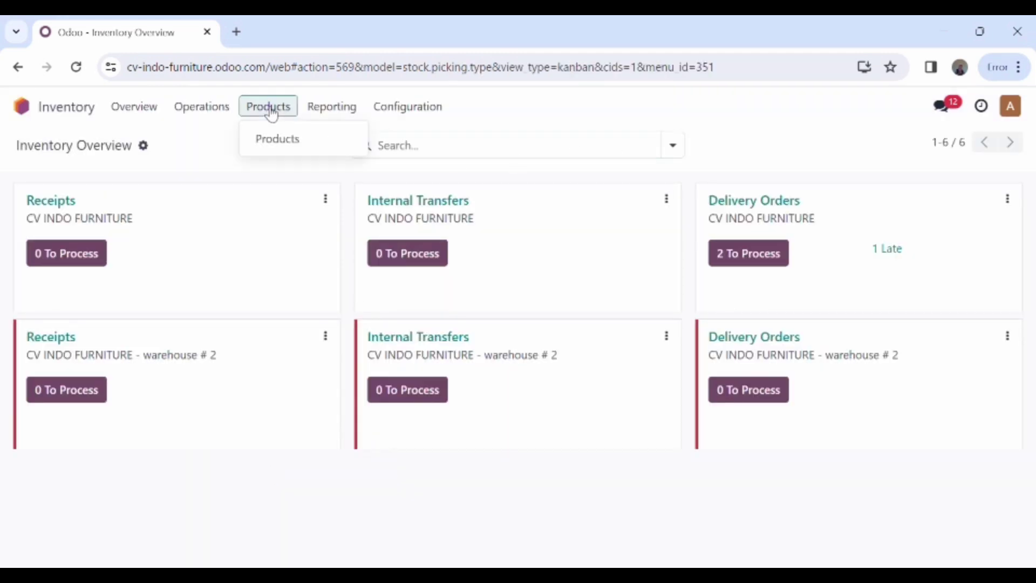
pyautogui.click(275, 140)
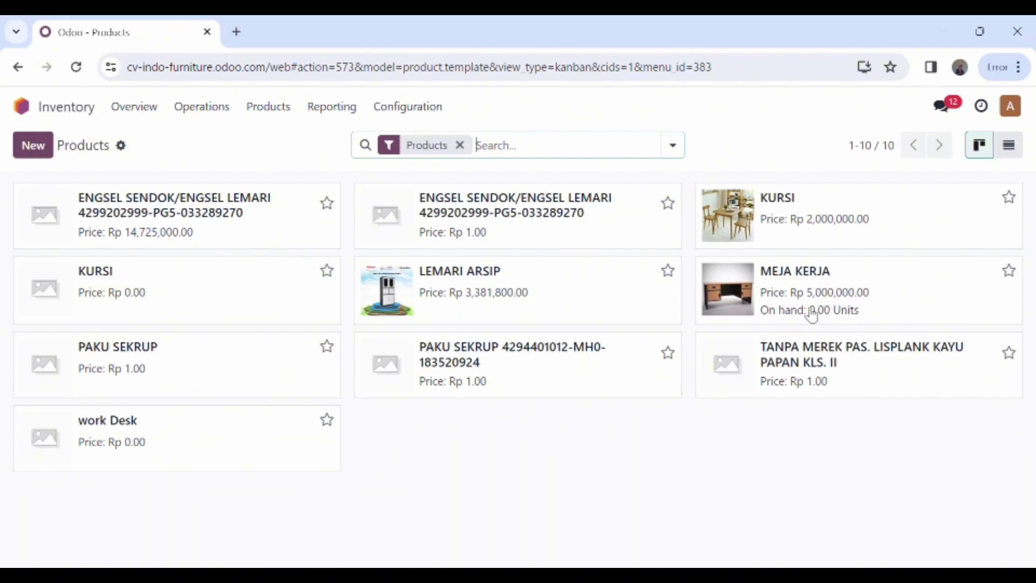
pyautogui.click(770, 291)
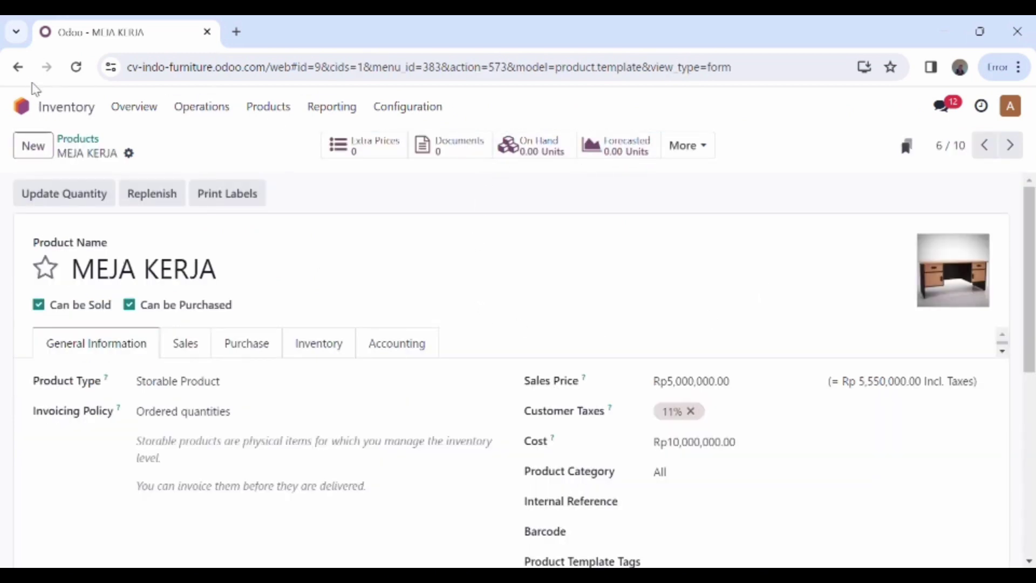
pyautogui.click(18, 73)
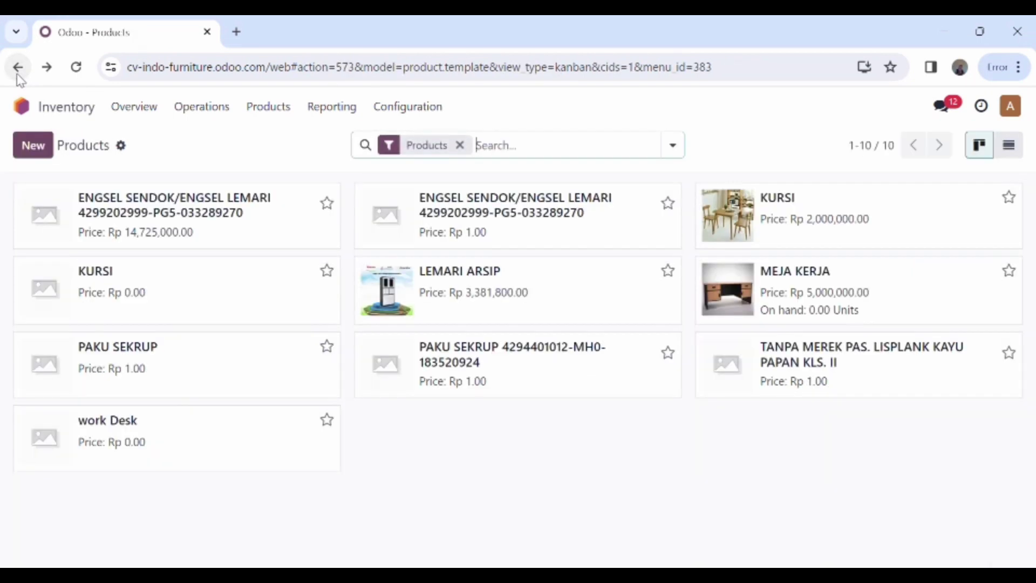
pyautogui.click(18, 70)
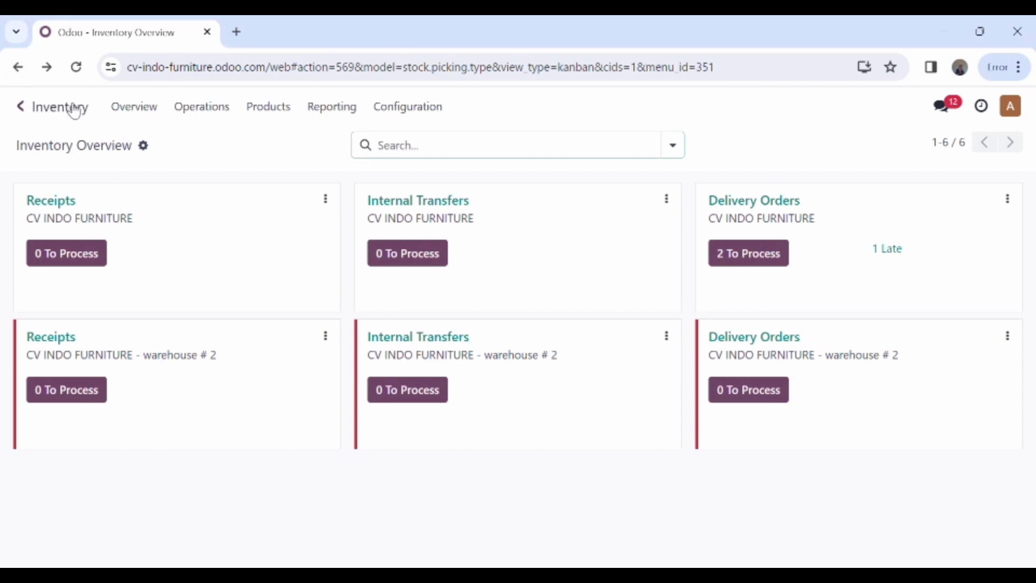
# Step: Switch to the Sales app, review the delivered and invoiced quantities and total of the 21:14:47 MEJA KERJA order, and return to the quotations list
pyautogui.click(74, 109)
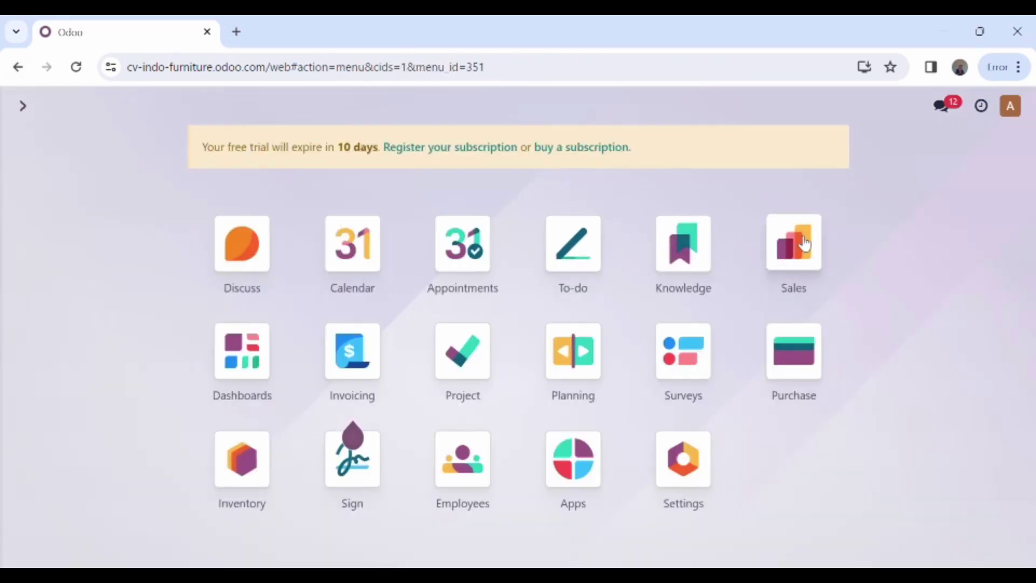
pyautogui.click(805, 244)
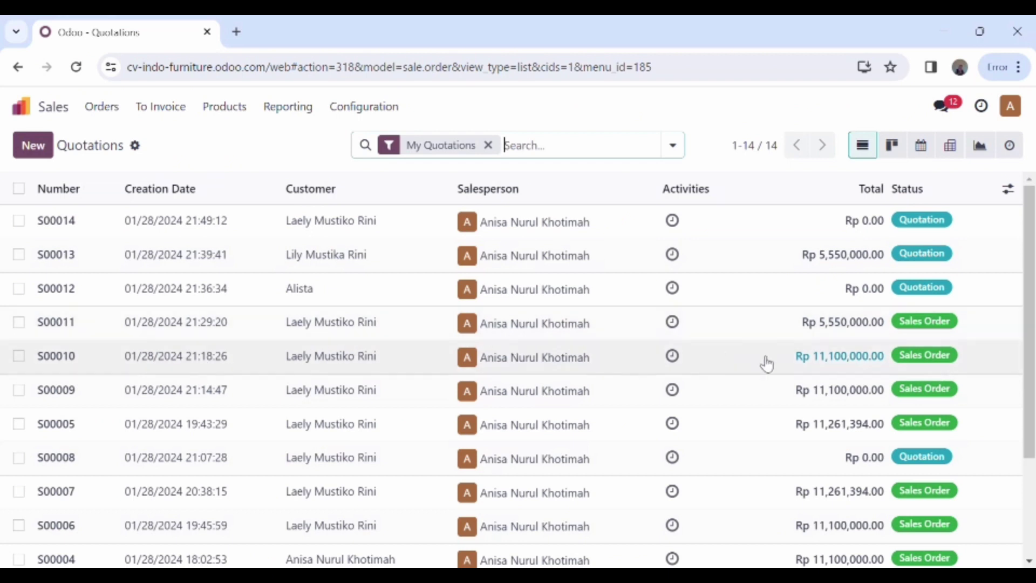
pyautogui.click(789, 390)
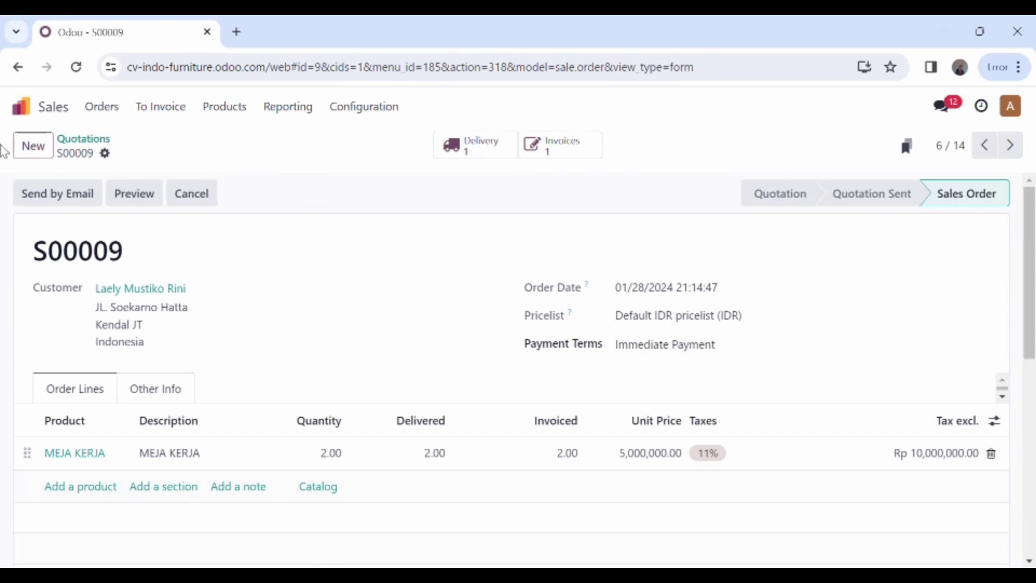
pyautogui.moveTo(1032, 332); pyautogui.dragTo(990, 357)
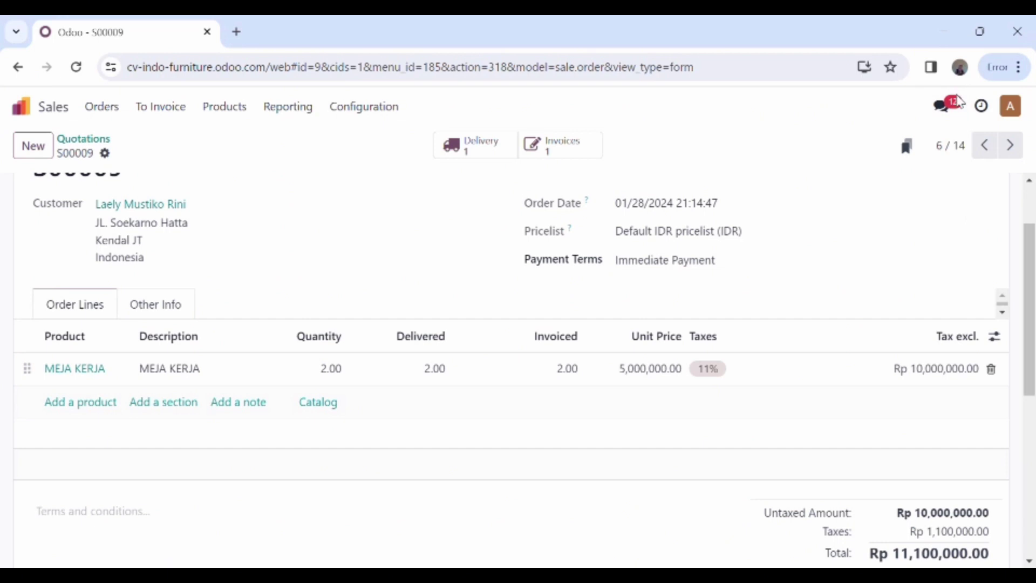
pyautogui.click(16, 67)
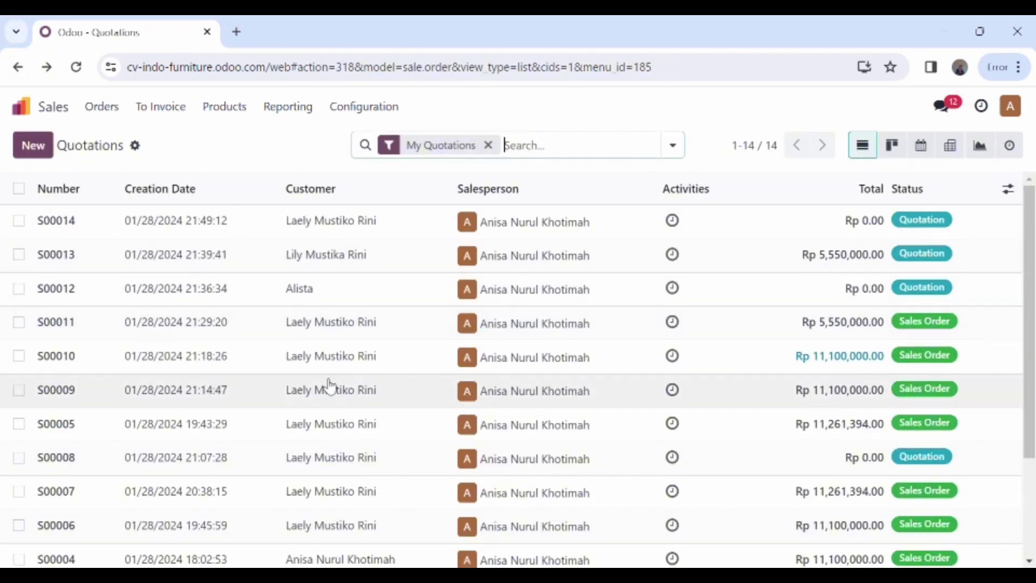